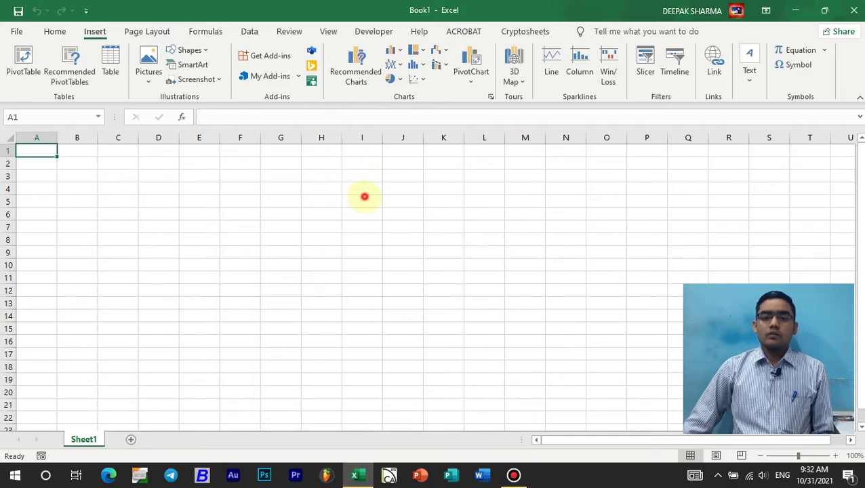
Enter 78, 96, 52, 36, 45, 125, 54, 87, 52, 36 and 36 down column H in cells H3 to H13.
{"action": "left_click", "coordinate": [364, 196]}
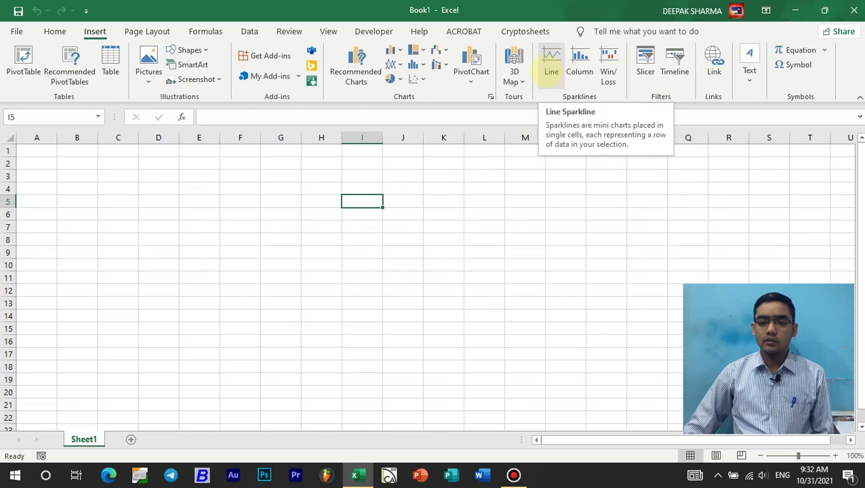
{"action": "left_click", "coordinate": [328, 178]}
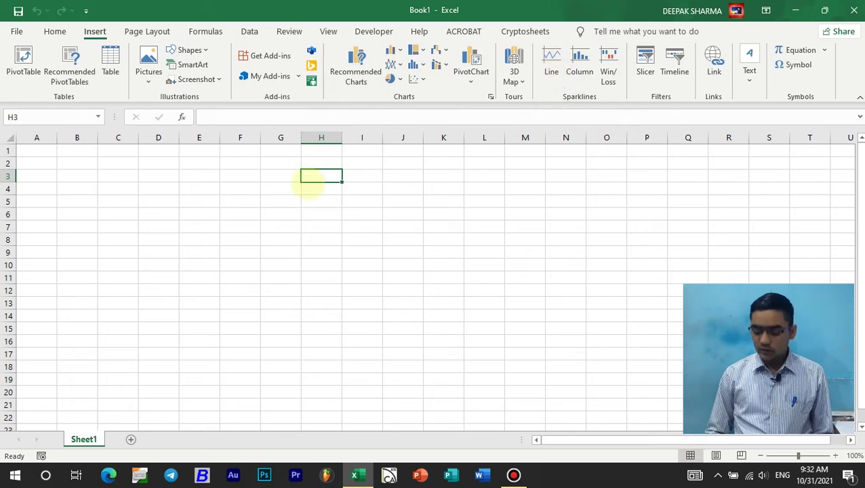
{"action": "type", "text": "78"}
{"action": "key", "text": "Return"}
{"action": "type", "text": "96"}
{"action": "key", "text": "Return"}
{"action": "type", "text": "52"}
{"action": "key", "text": "Return"}
{"action": "type", "text": "36"}
{"action": "key", "text": "Return"}
{"action": "type", "text": "45"}
{"action": "key", "text": "Return"}
{"action": "type", "text": "125"}
{"action": "key", "text": "Return"}
{"action": "type", "text": "54"}
{"action": "key", "text": "Return"}
{"action": "type", "text": "87"}
{"action": "key", "text": "Return"}
{"action": "type", "text": "52"}
{"action": "key", "text": "Return"}
{"action": "type", "text": "36"}
{"action": "key", "text": "Return"}
{"action": "type", "text": "36"}
{"action": "key", "text": "Return"}
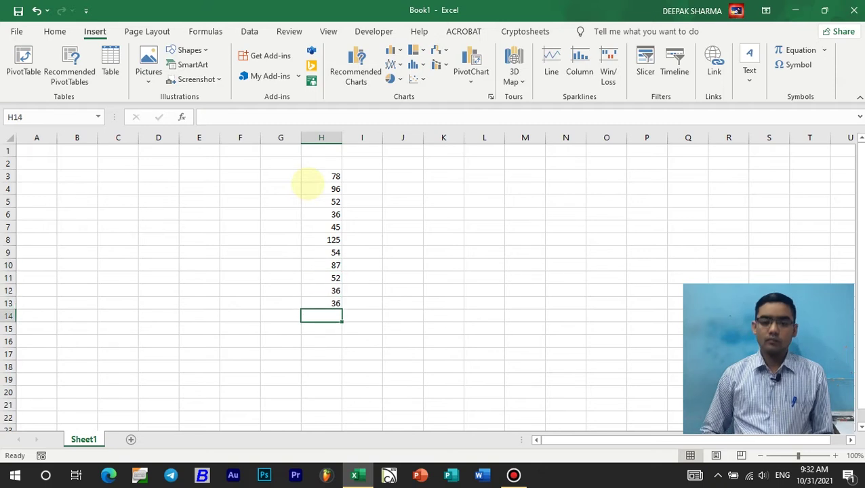
Insert a line sparkline in cell H14 from the data range H3:H13 and keep it selected.
{"action": "key", "text": "Up"}
{"action": "left_click", "coordinate": [349, 301]}
{"action": "left_click", "coordinate": [329, 314]}
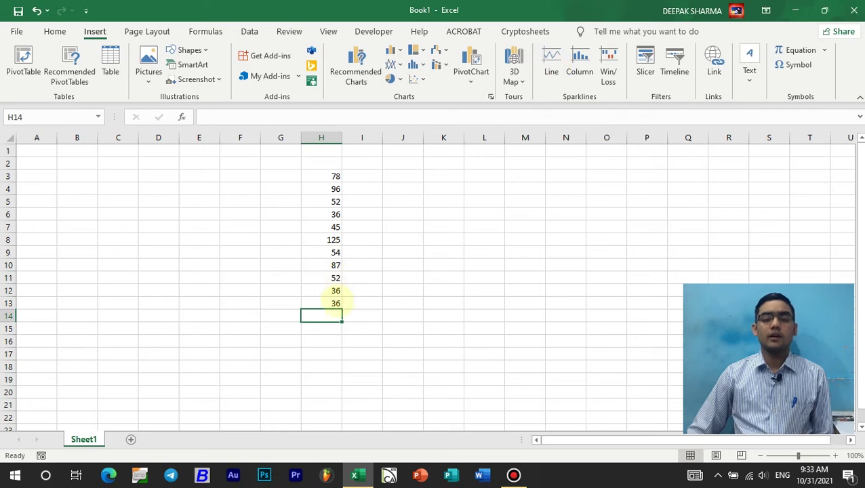
{"action": "left_click", "coordinate": [551, 57]}
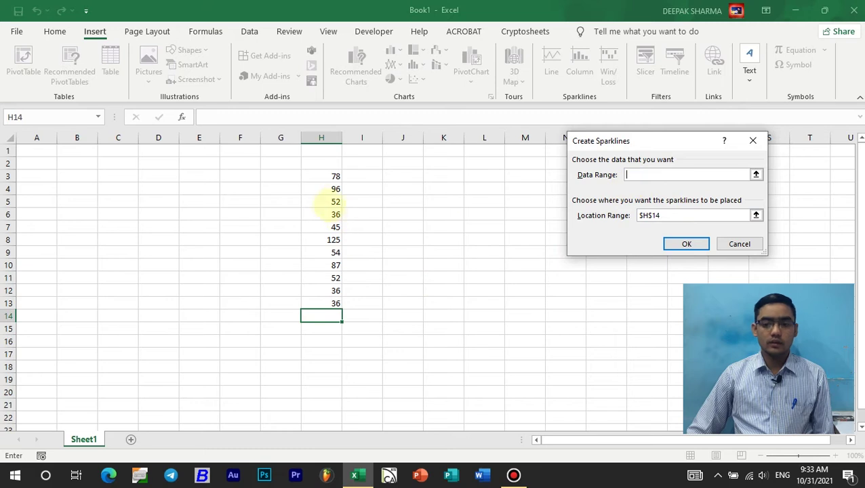
{"action": "left_click", "coordinate": [676, 174]}
{"action": "left_click_drag", "start_coordinate": [328, 176], "coordinate": [320, 301]}
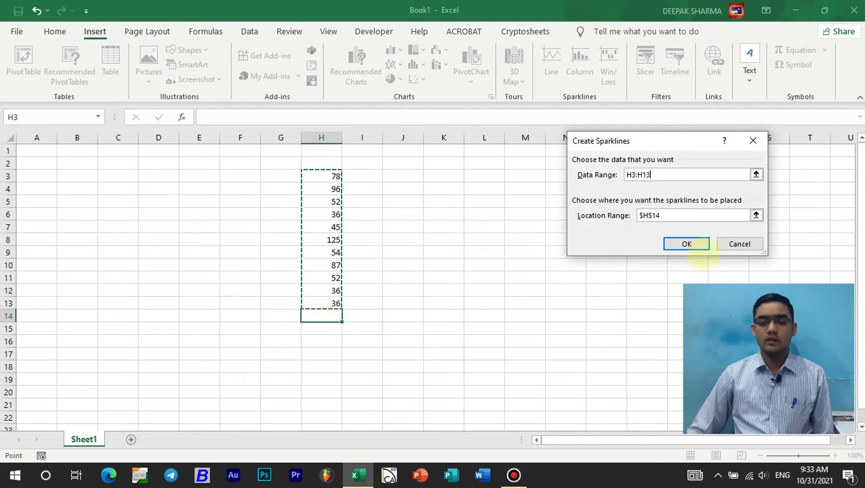
{"action": "left_click", "coordinate": [686, 244]}
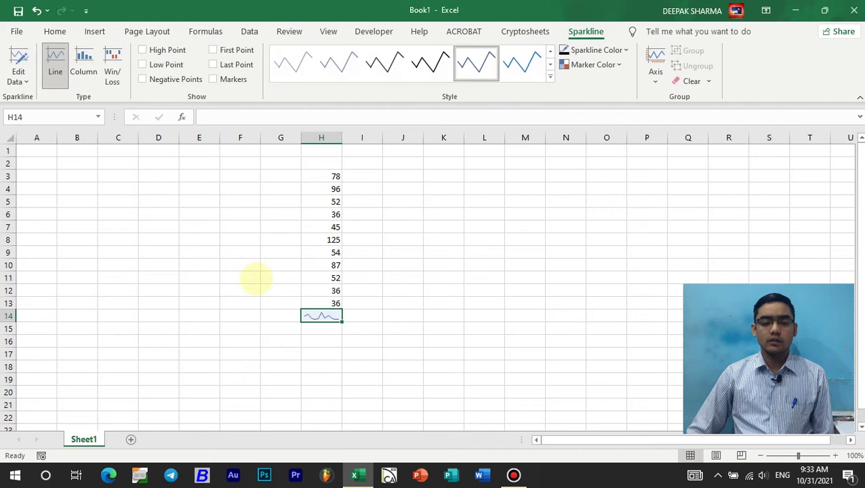
{"action": "left_click", "coordinate": [394, 301]}
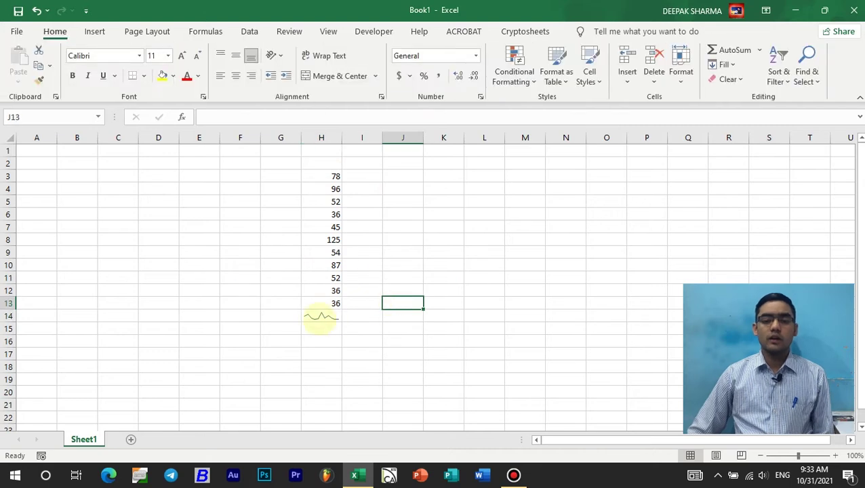
{"action": "left_click", "coordinate": [317, 316]}
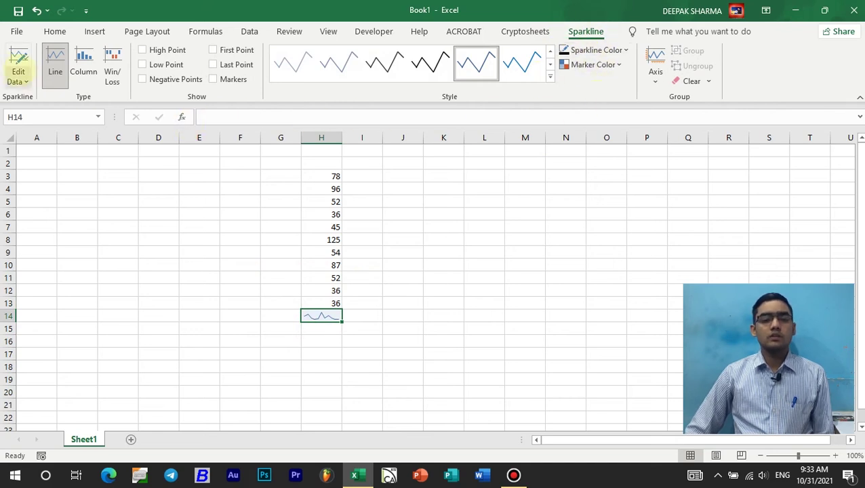
{"action": "left_click", "coordinate": [25, 80]}
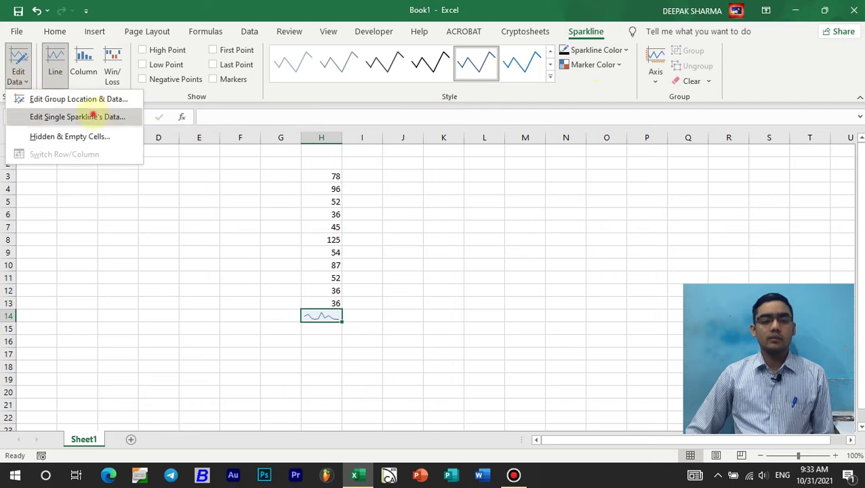
{"action": "left_click", "coordinate": [77, 116]}
{"action": "left_click", "coordinate": [713, 220]}
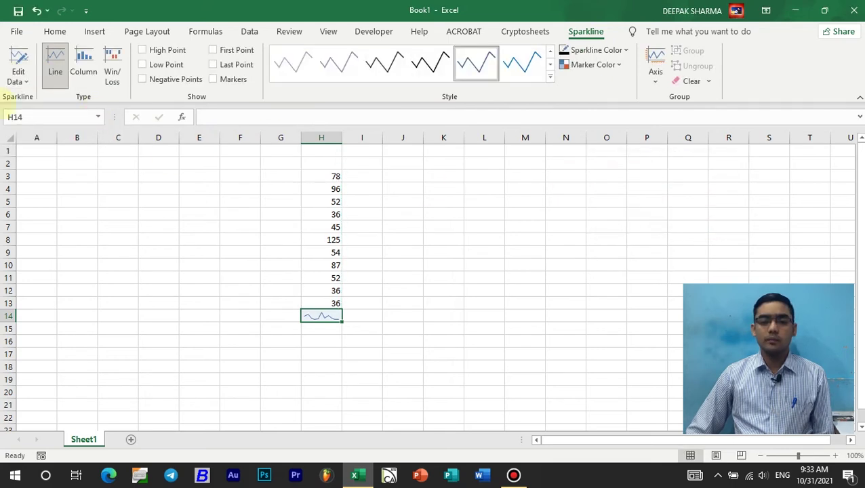
Try the Win/Loss type on the H14 sparkline and settle on the Column type.
{"action": "left_click", "coordinate": [84, 62]}
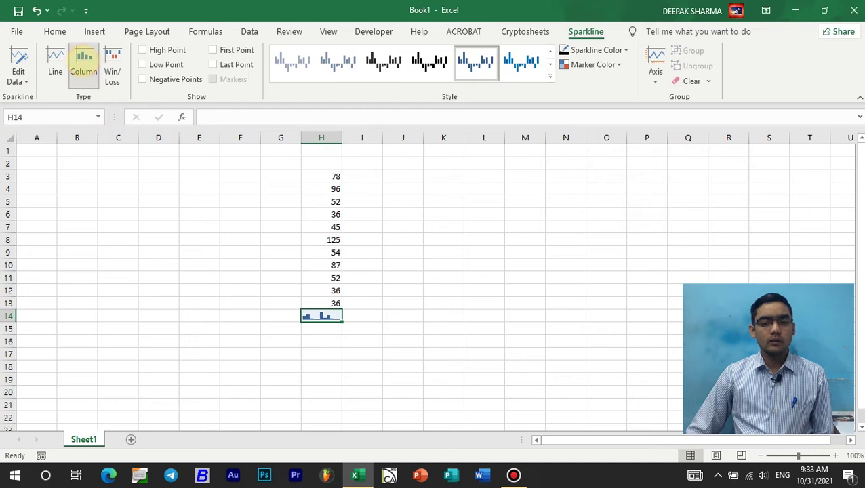
{"action": "left_click", "coordinate": [113, 57]}
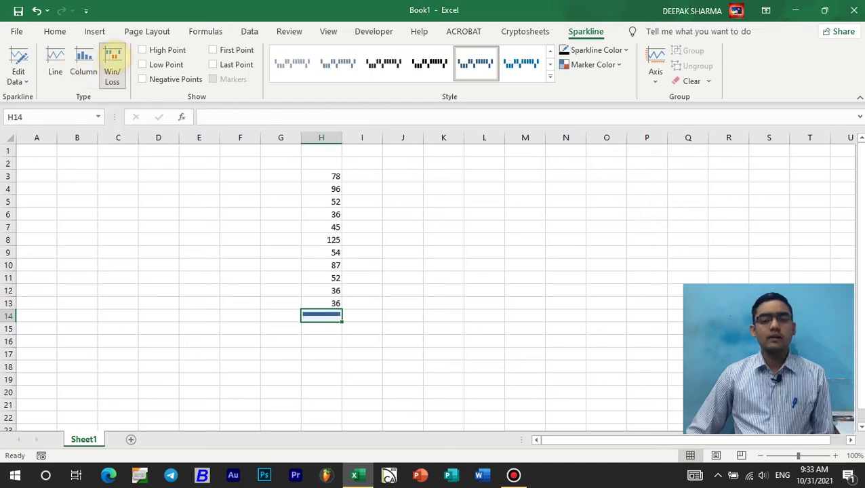
{"action": "left_click", "coordinate": [82, 71]}
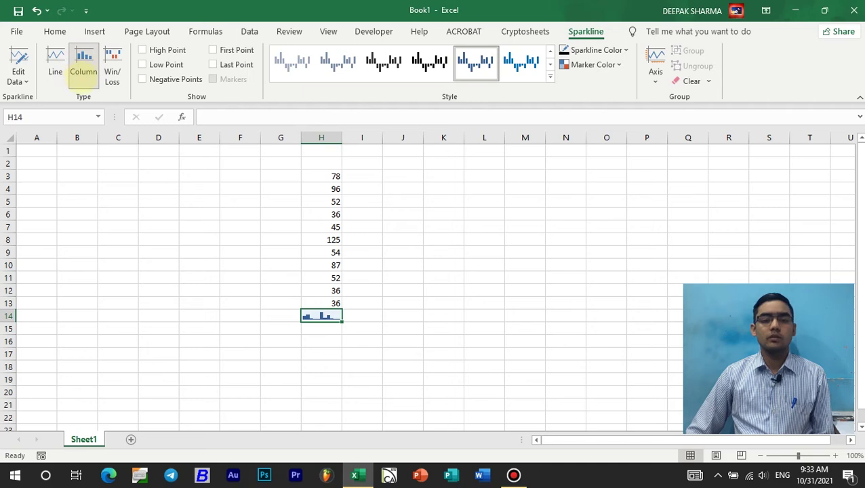
Highlight the high, low, negative, first and last points in the H14 sparkline.
{"action": "left_click", "coordinate": [143, 49]}
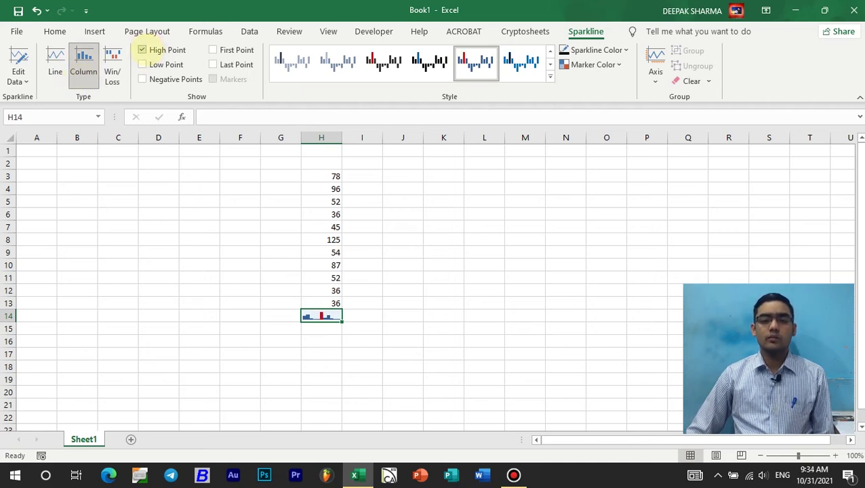
{"action": "left_click", "coordinate": [147, 65]}
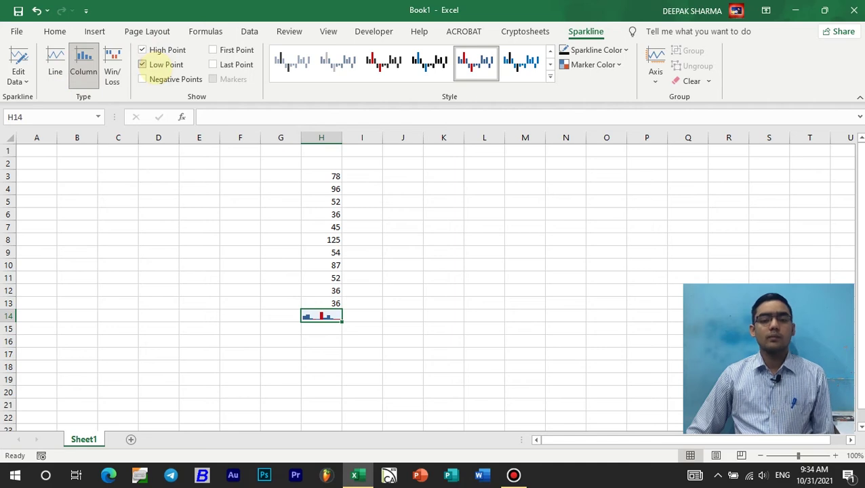
{"action": "left_click", "coordinate": [182, 80]}
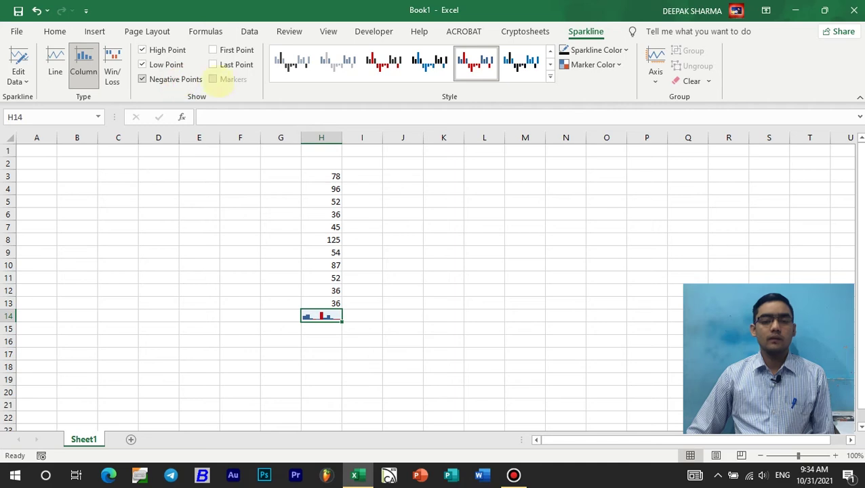
{"action": "left_click", "coordinate": [221, 51]}
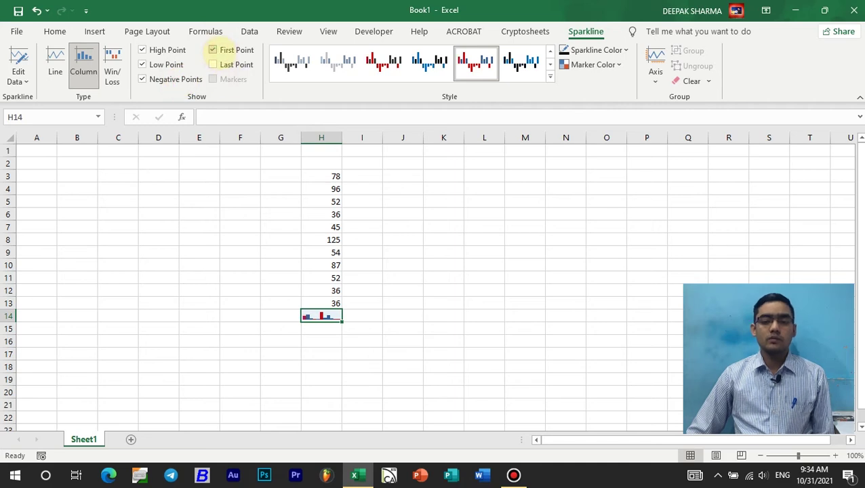
{"action": "left_click", "coordinate": [231, 65]}
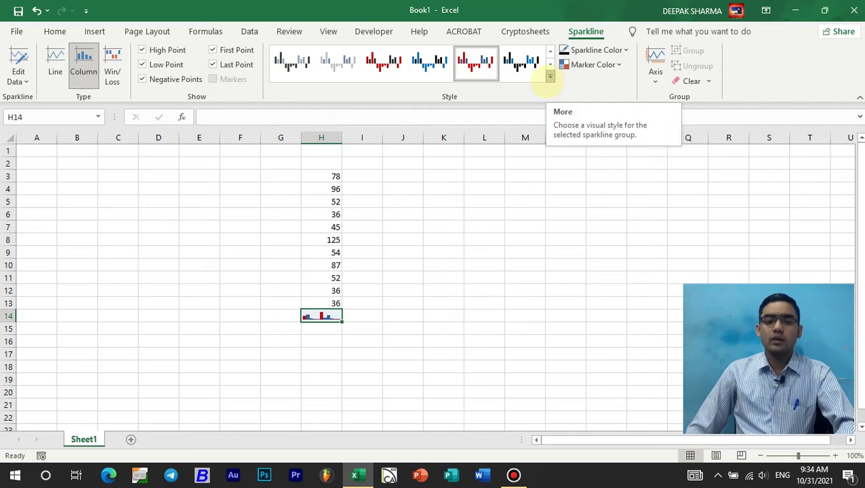
Try the green-and-red sparkline style, and then apply the second multicolored style in the last row of the style gallery.
{"action": "left_click", "coordinate": [550, 77]}
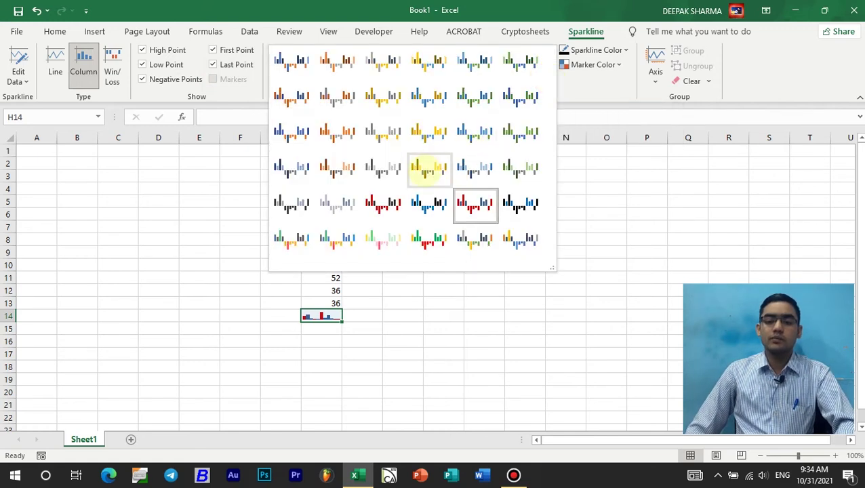
{"action": "left_click", "coordinate": [433, 240]}
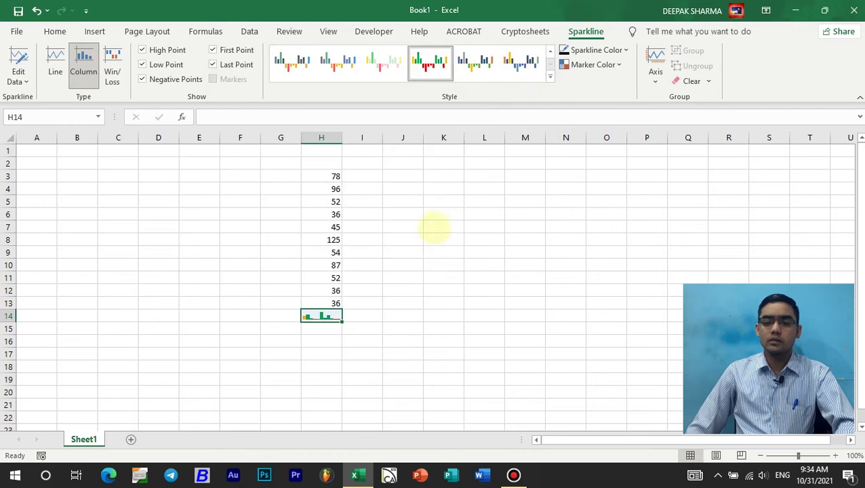
{"action": "left_click", "coordinate": [549, 76]}
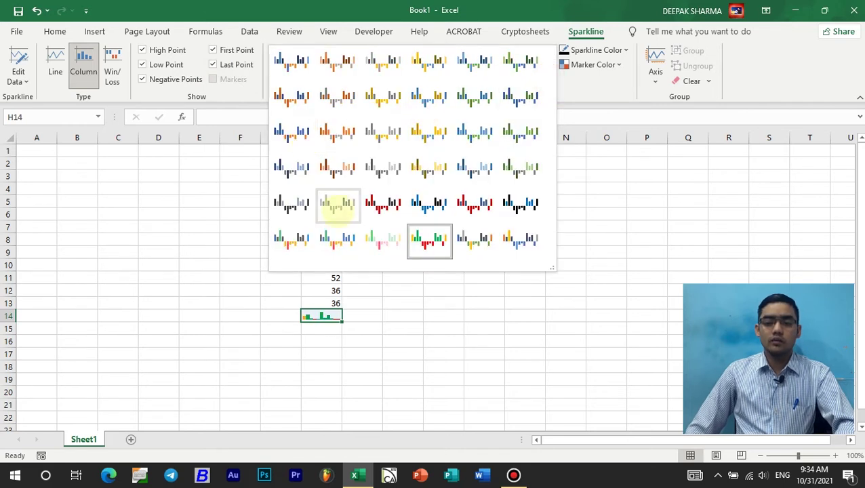
{"action": "left_click", "coordinate": [338, 238]}
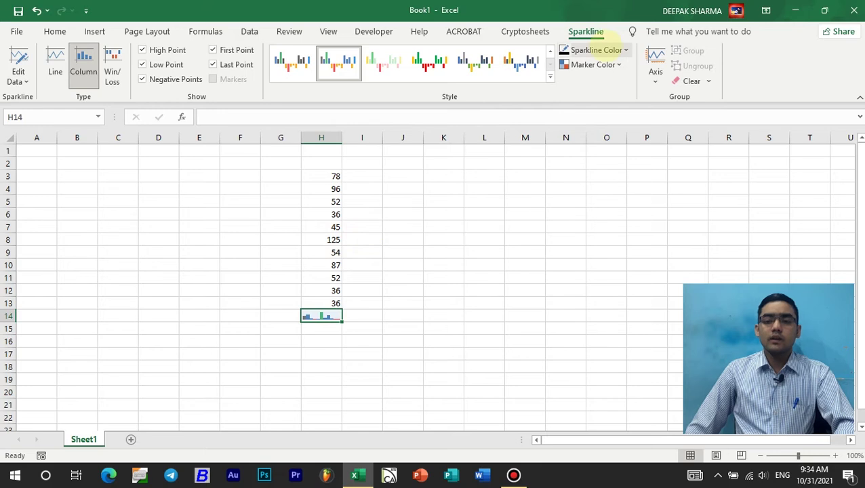
Try red as the sparkline color, and then set it to a lighter blue theme color.
{"action": "left_click", "coordinate": [624, 51]}
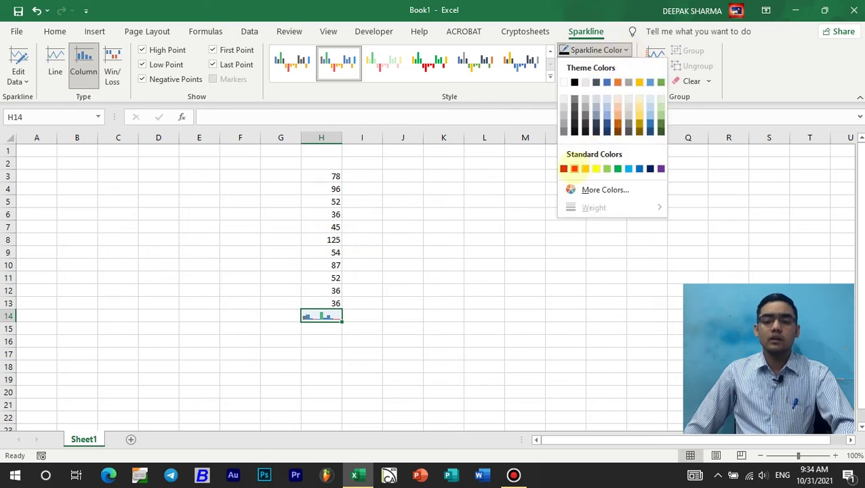
{"action": "left_click", "coordinate": [574, 169]}
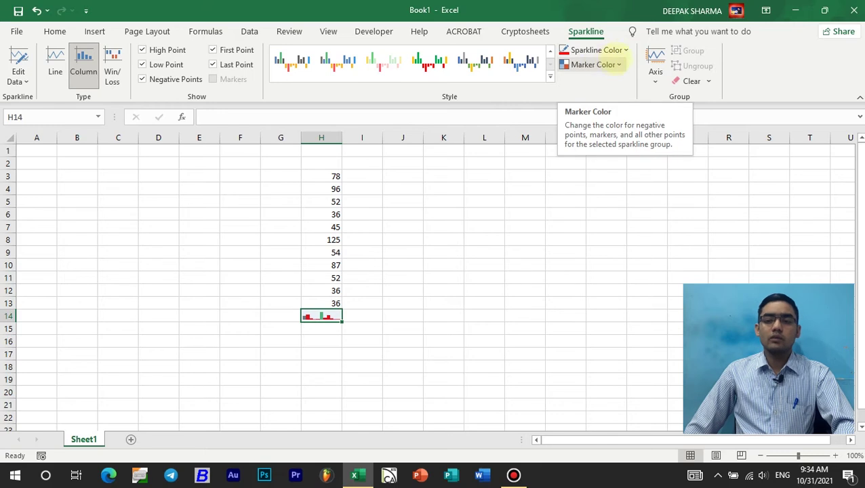
{"action": "left_click", "coordinate": [614, 51]}
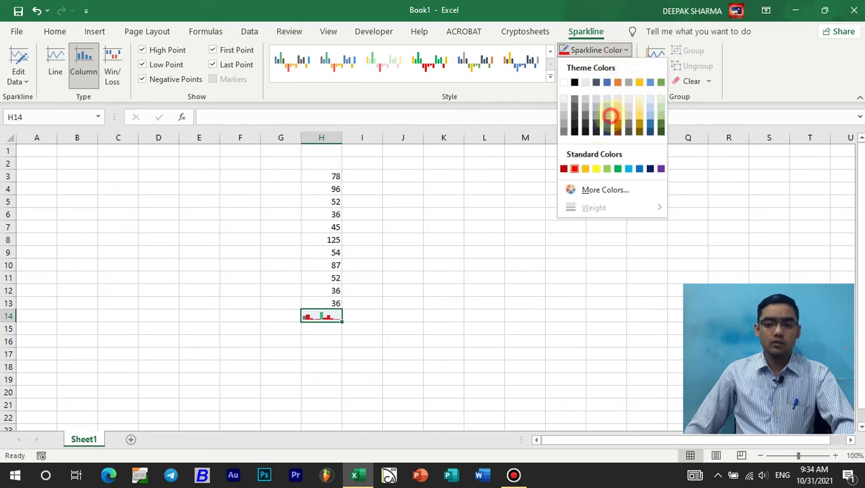
{"action": "left_click", "coordinate": [610, 116]}
Set the High Point marker color of the H14 sparkline to standard yellow.
{"action": "left_click", "coordinate": [593, 65]}
{"action": "mouse_move", "coordinate": [603, 119]}
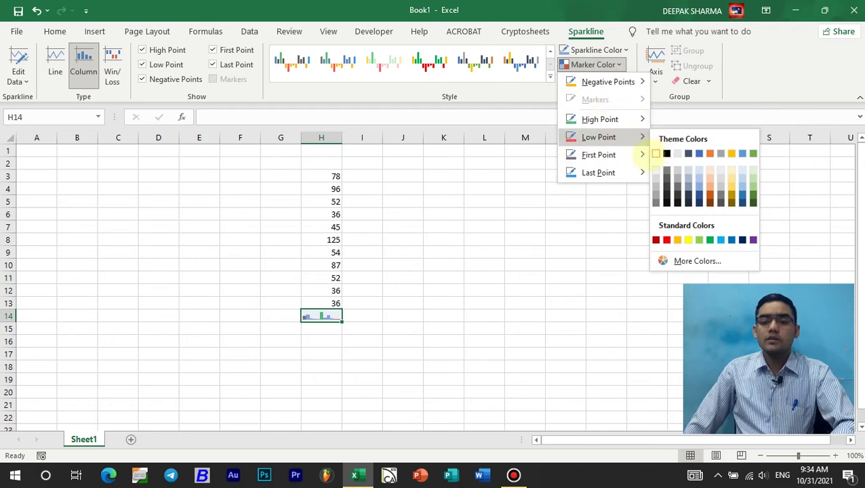
{"action": "mouse_move", "coordinate": [625, 160]}
{"action": "mouse_move", "coordinate": [613, 173]}
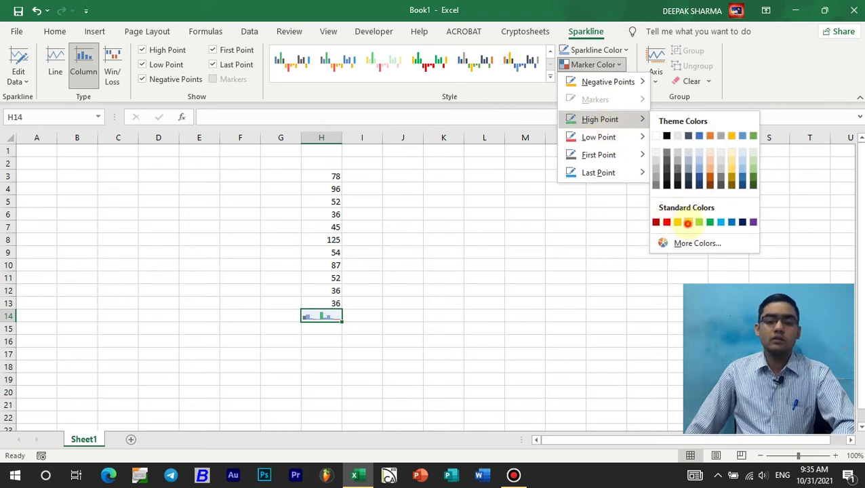
{"action": "left_click", "coordinate": [687, 223]}
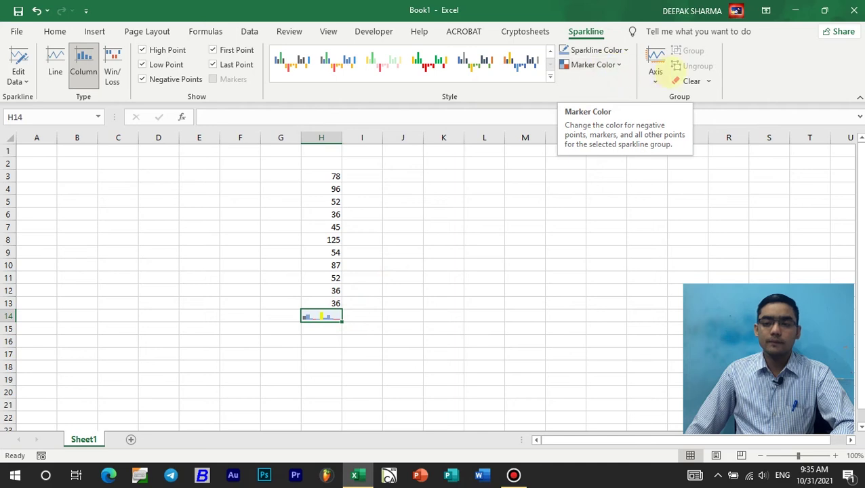
{"action": "left_click", "coordinate": [654, 76]}
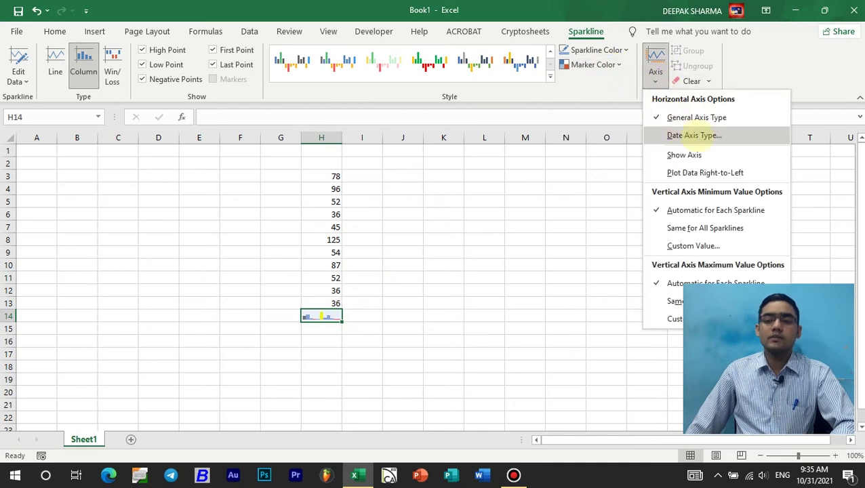
{"action": "left_click", "coordinate": [696, 135]}
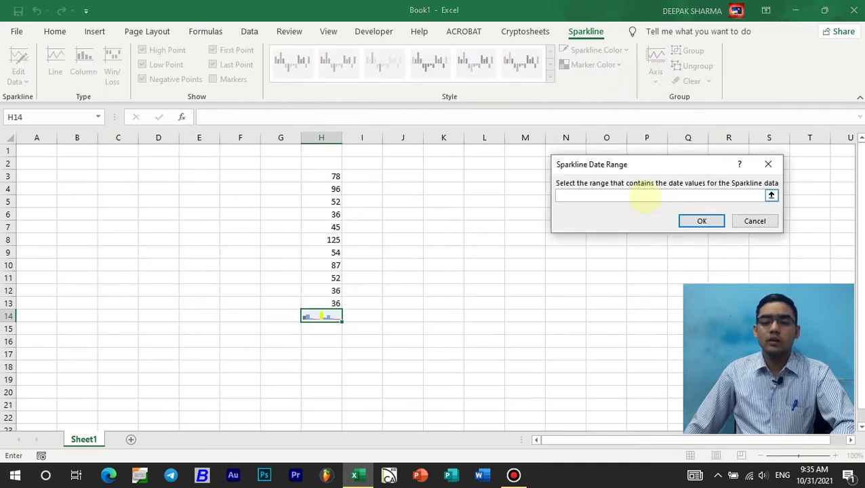
{"action": "left_click", "coordinate": [755, 220]}
Turn on Show Axis for the horizontal axis of the H14 sparkline.
{"action": "left_click", "coordinate": [654, 76]}
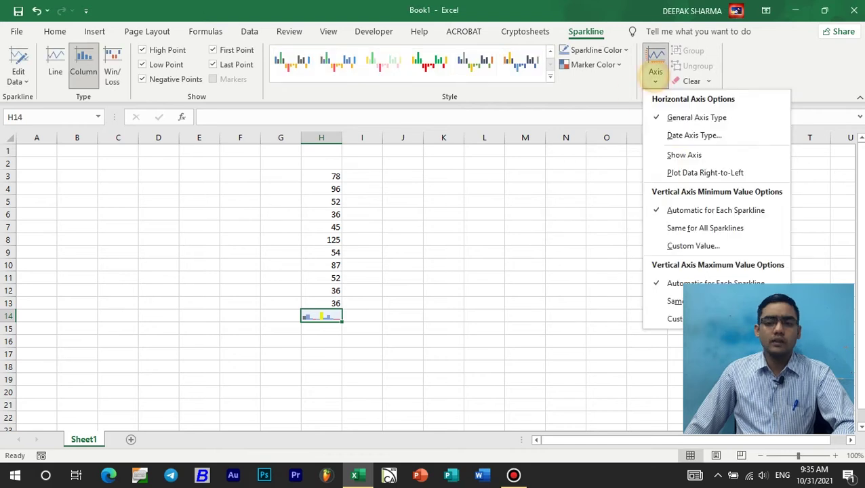
{"action": "left_click", "coordinate": [684, 154]}
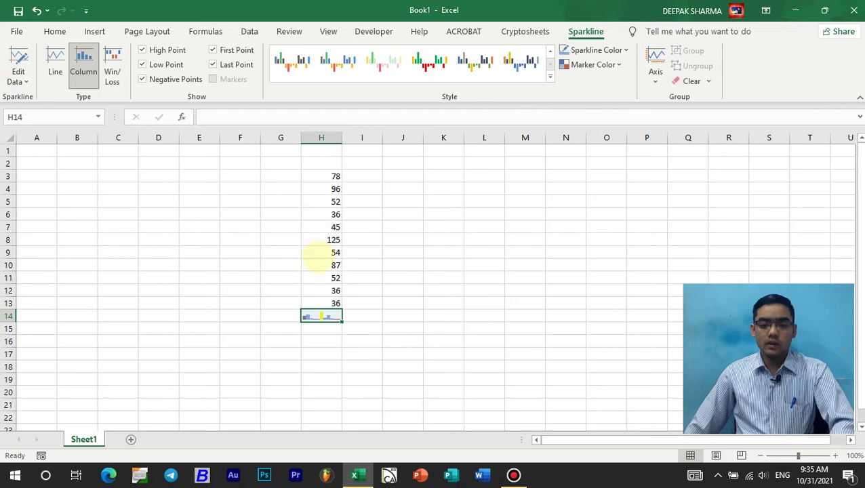
Clear the numbers in column H and the sparkline below them from the sheet.
{"action": "left_click", "coordinate": [56, 32]}
{"action": "left_click", "coordinate": [95, 31]}
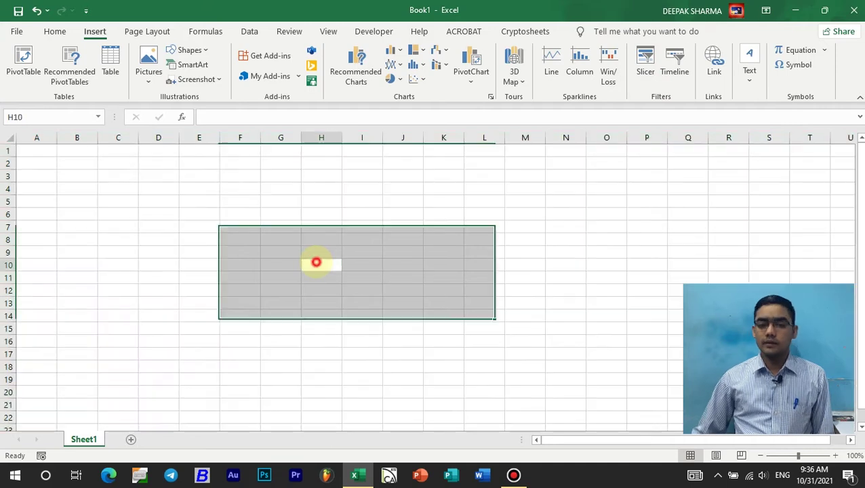
{"action": "left_click", "coordinate": [316, 263]}
Enter sample data in F3:I11 under the headers NAME, FATHER, SALES and AMOUNT, with eight rows of letters and numbers.
{"action": "left_click", "coordinate": [241, 175]}
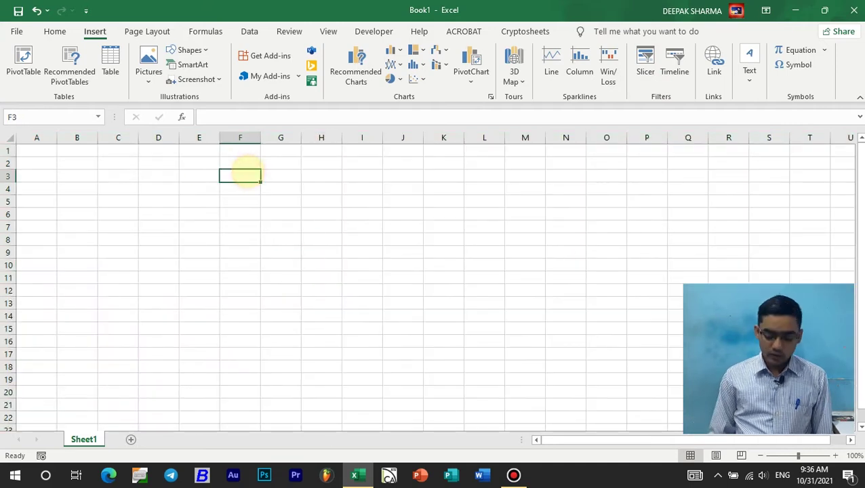
{"action": "type", "text": "NAME"}
{"action": "key", "text": "Return"}
{"action": "key", "text": "Up"}
{"action": "key", "text": "Right"}
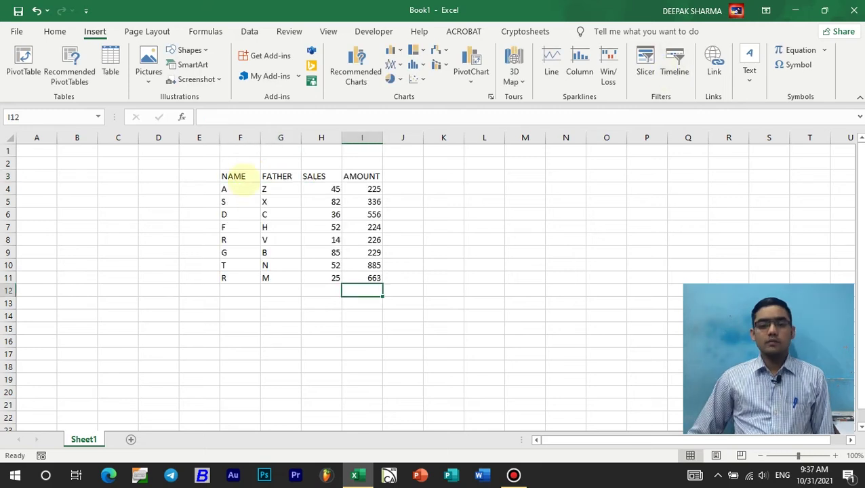
Convert F3:I11 into a table with headers and apply the yellow banded table style.
{"action": "left_click_drag", "start_coordinate": [241, 177], "coordinate": [363, 279]}
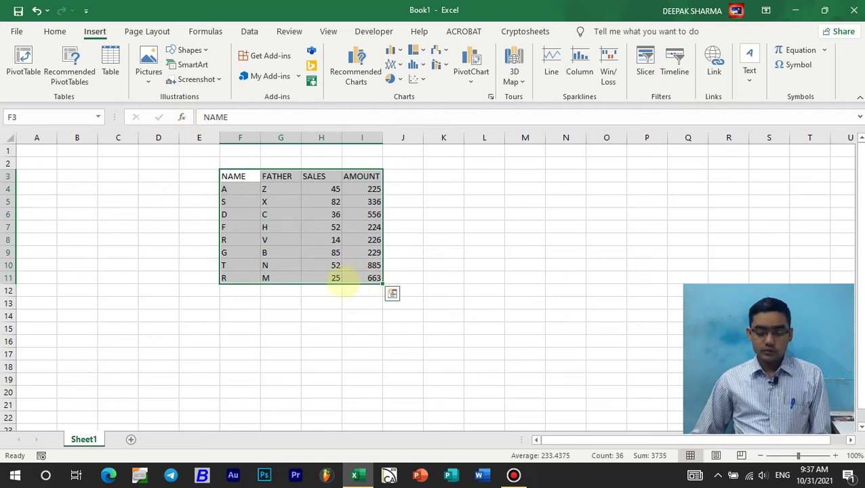
{"action": "key", "text": "ctrl+t"}
{"action": "left_click", "coordinate": [652, 222]}
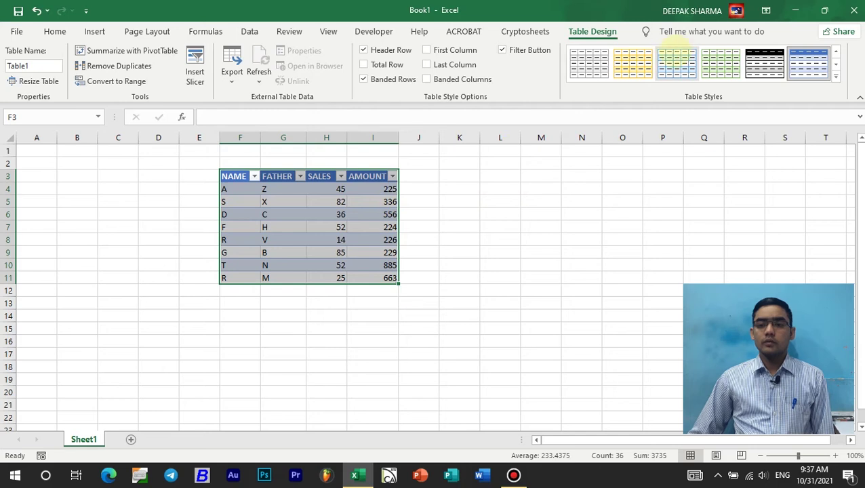
{"action": "left_click", "coordinate": [636, 65]}
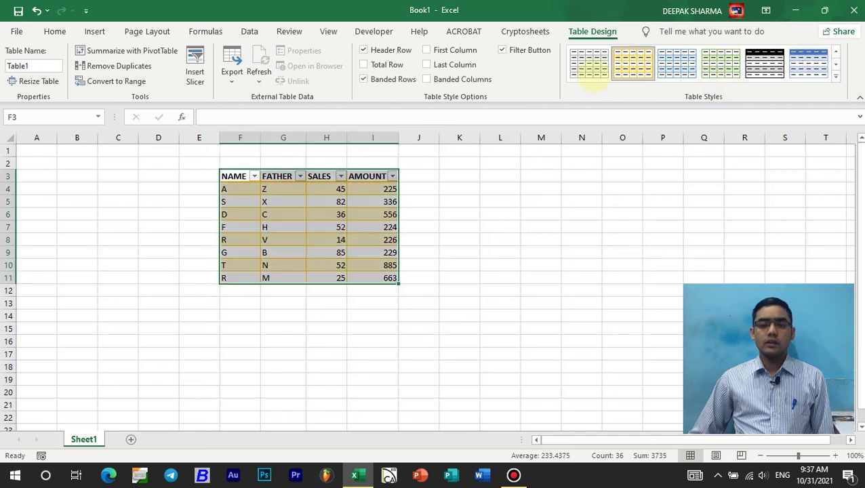
{"action": "left_click", "coordinate": [338, 253]}
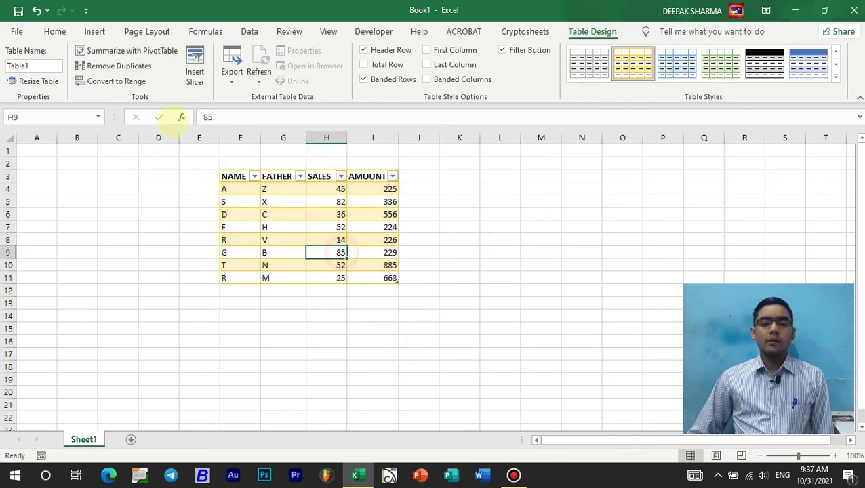
Insert a slicer for the table's NAME field.
{"action": "left_click", "coordinate": [94, 29]}
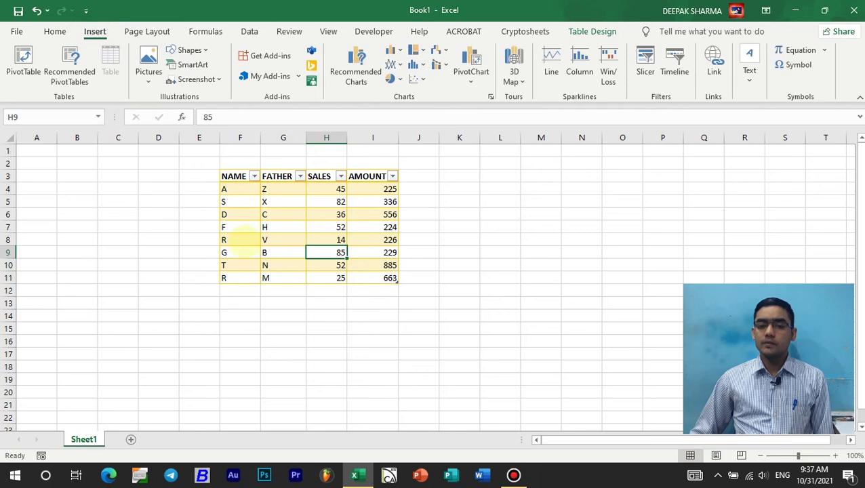
{"action": "left_click", "coordinate": [303, 228]}
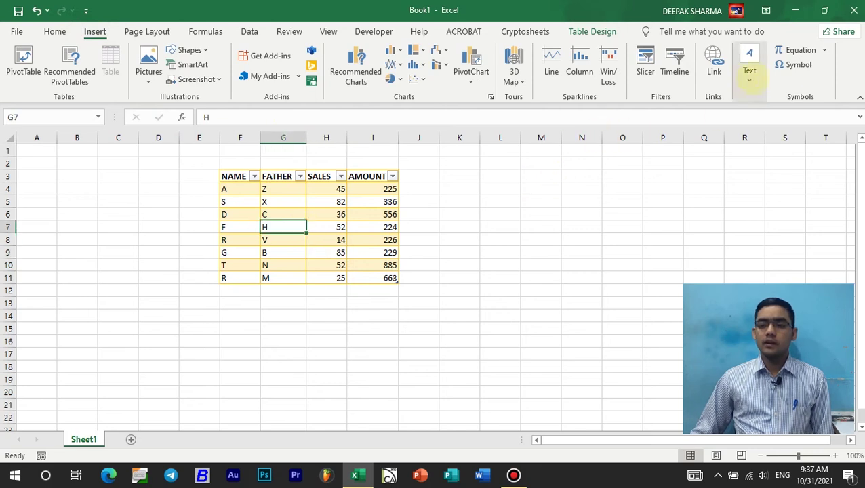
{"action": "left_click", "coordinate": [645, 72]}
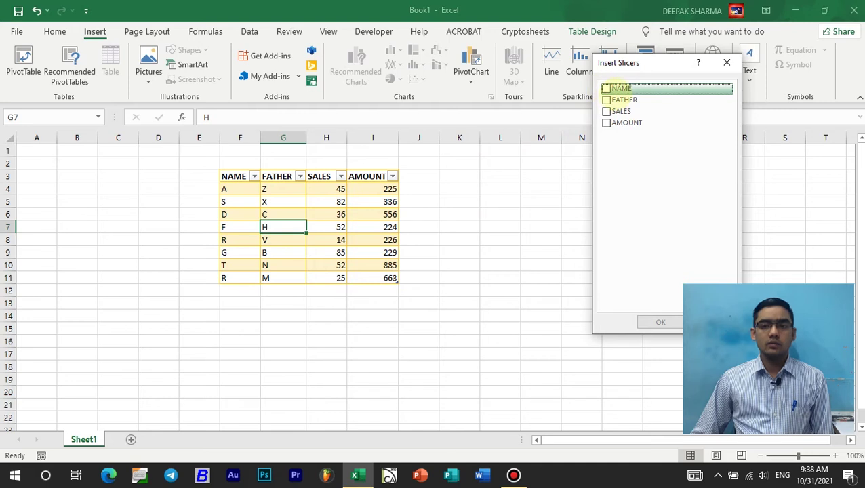
{"action": "left_click", "coordinate": [605, 89]}
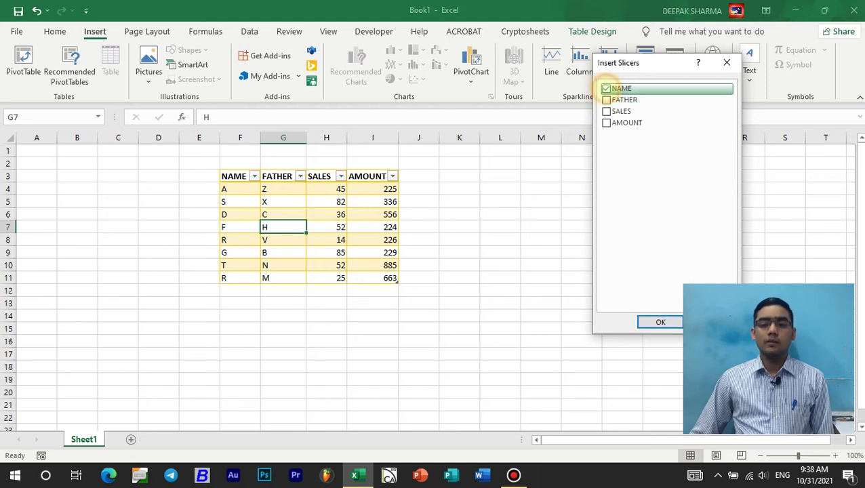
{"action": "left_click", "coordinate": [660, 322]}
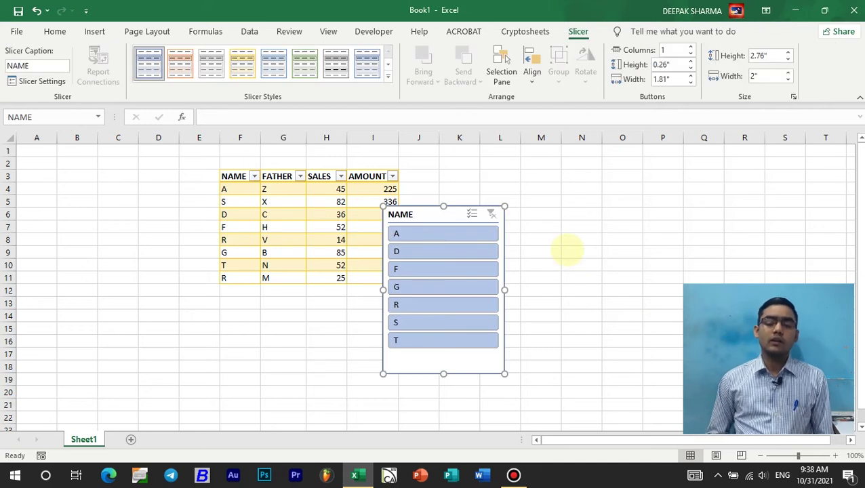
Move the NAME slicer off the table, placing it over columns L to N and starting at row 3.
{"action": "left_click_drag", "start_coordinate": [410, 214], "coordinate": [509, 177]}
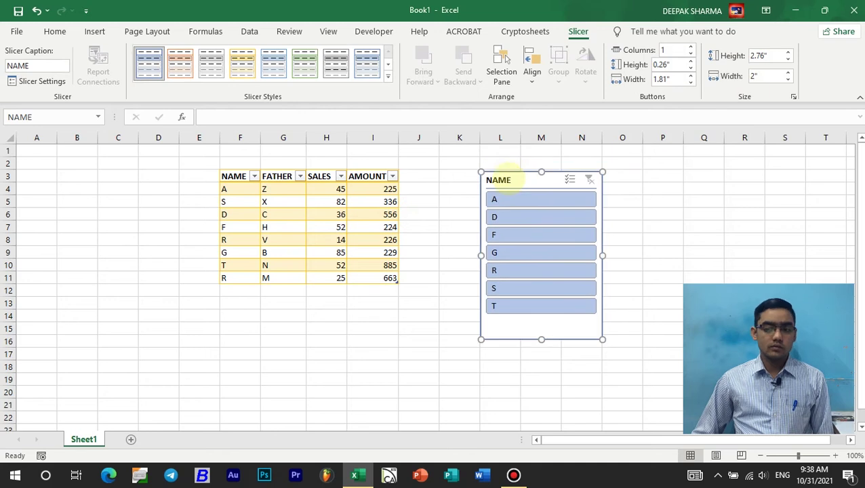
{"action": "left_click", "coordinate": [661, 201]}
{"action": "left_click", "coordinate": [503, 177]}
{"action": "left_click", "coordinate": [508, 180]}
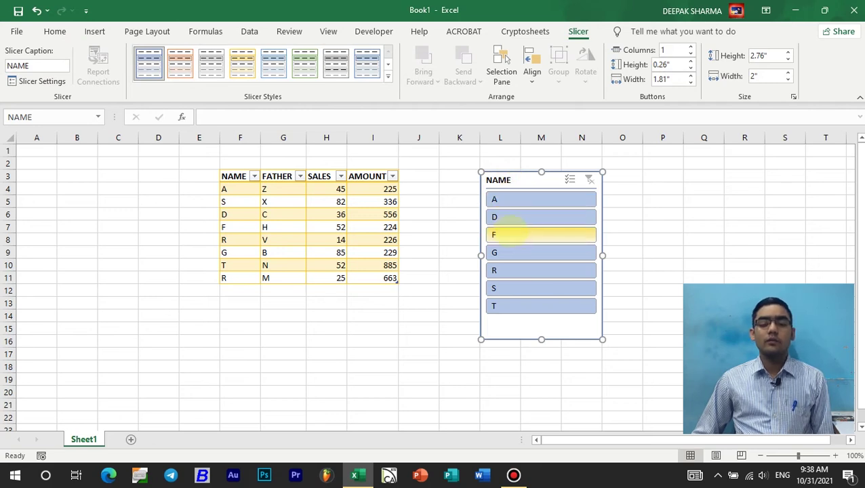
Filter the table to name F with the slicer, and clear the filter again.
{"action": "left_click", "coordinate": [509, 231]}
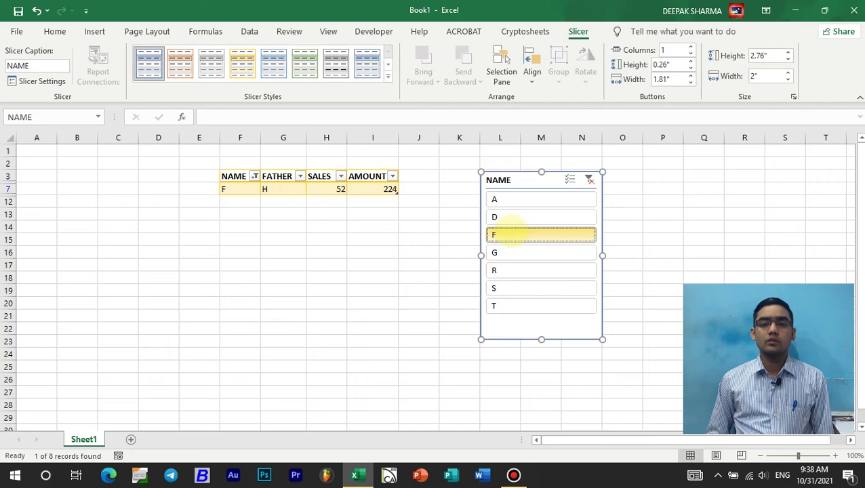
{"action": "left_click", "coordinate": [585, 179]}
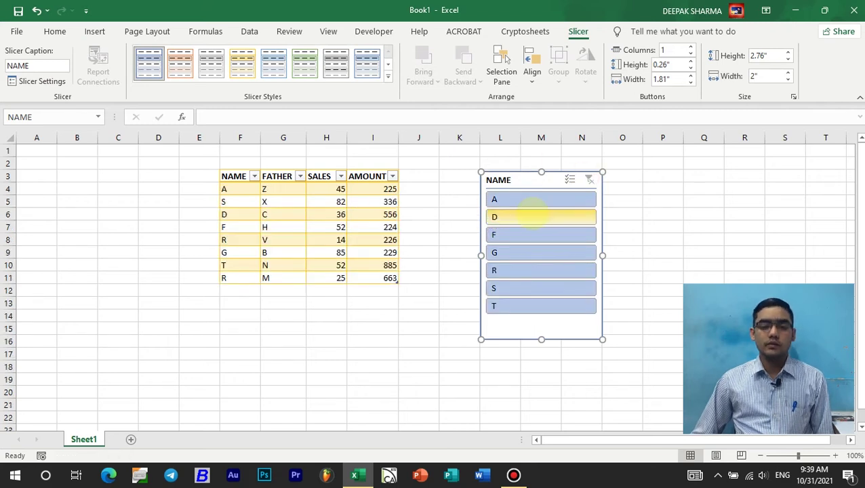
{"action": "left_click", "coordinate": [508, 179]}
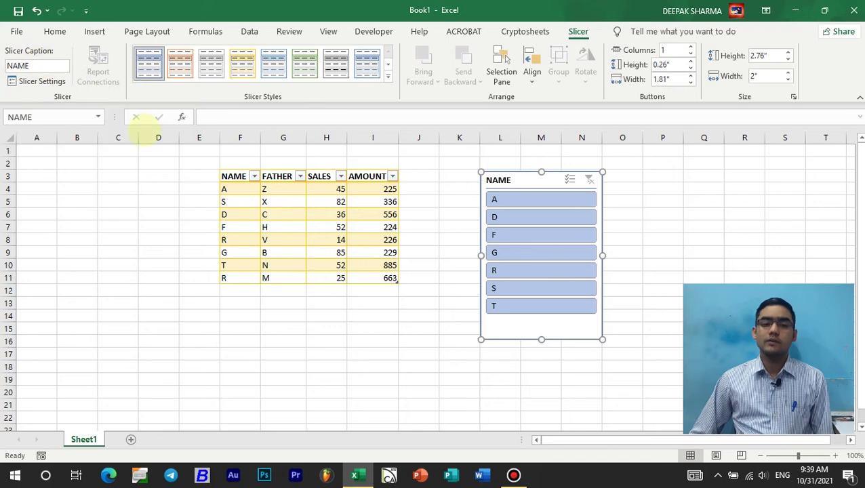
Set the NAME slicer's item sorting to Descending (Z to A).
{"action": "left_click", "coordinate": [42, 81]}
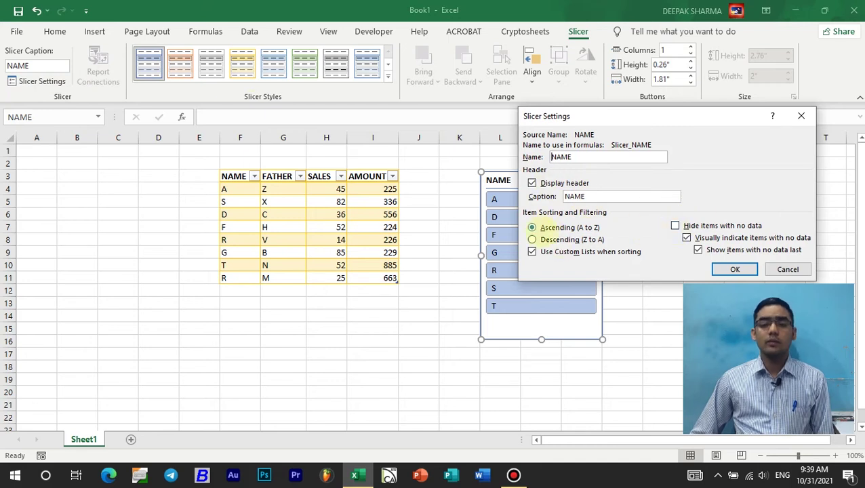
{"action": "left_click", "coordinate": [546, 238]}
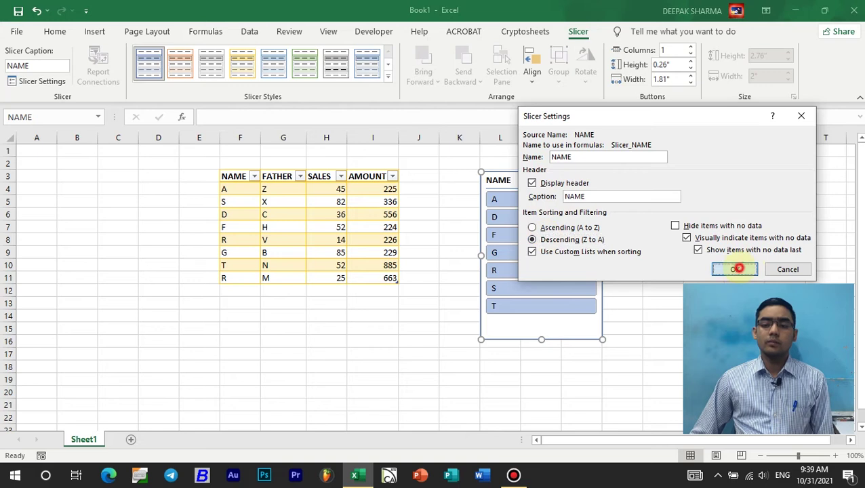
{"action": "left_click", "coordinate": [735, 269]}
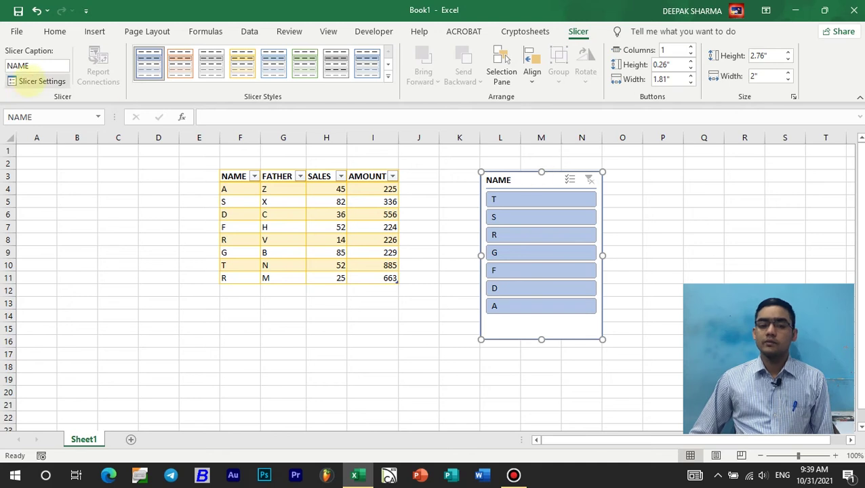
Set the slicer's item sorting to Ascending (A to Z) and its object name to FIRST LINE.
{"action": "left_click", "coordinate": [41, 81]}
{"action": "left_click", "coordinate": [551, 226]}
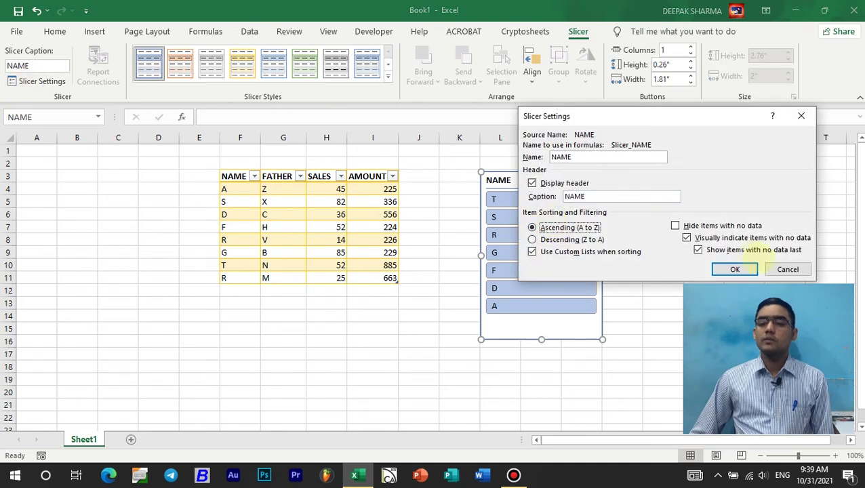
{"action": "double_click", "coordinate": [577, 157]}
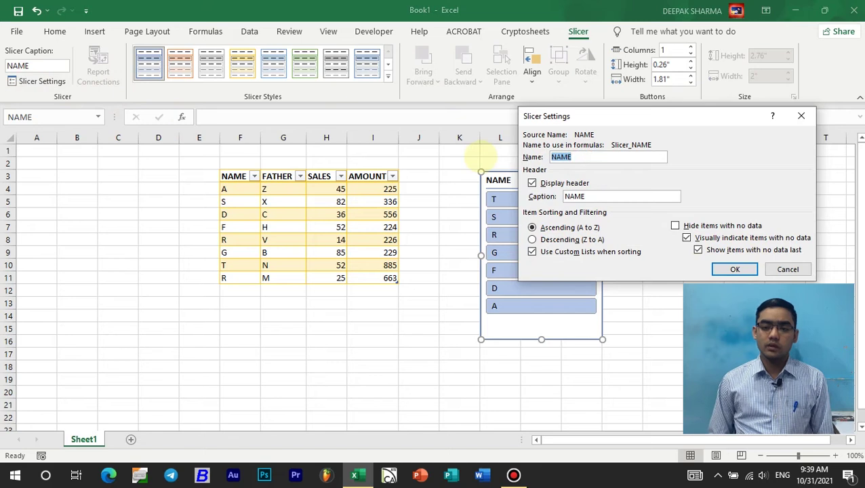
{"action": "key", "text": "Return"}
Try toggling the Display header option in the slicer's settings.
{"action": "left_click", "coordinate": [58, 81]}
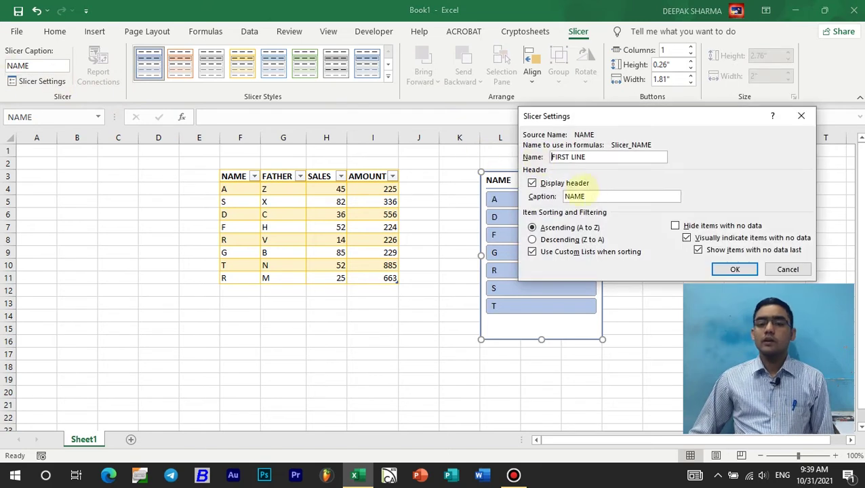
{"action": "left_click", "coordinate": [532, 183]}
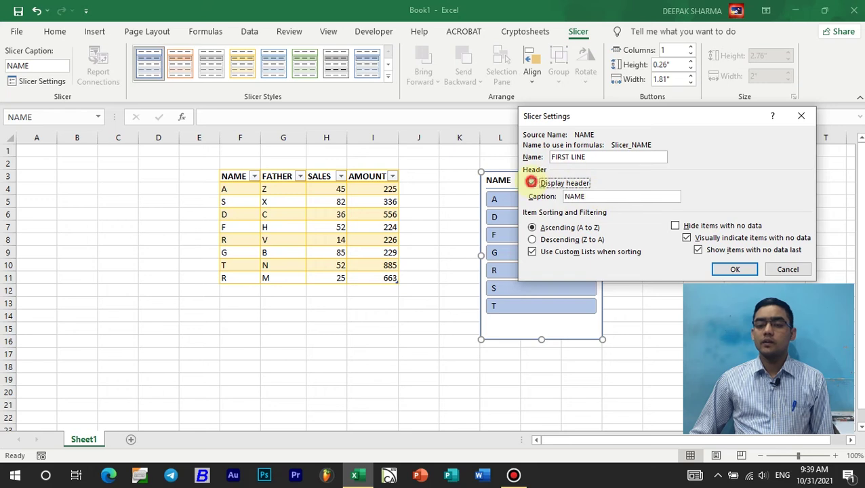
{"action": "left_click", "coordinate": [734, 269]}
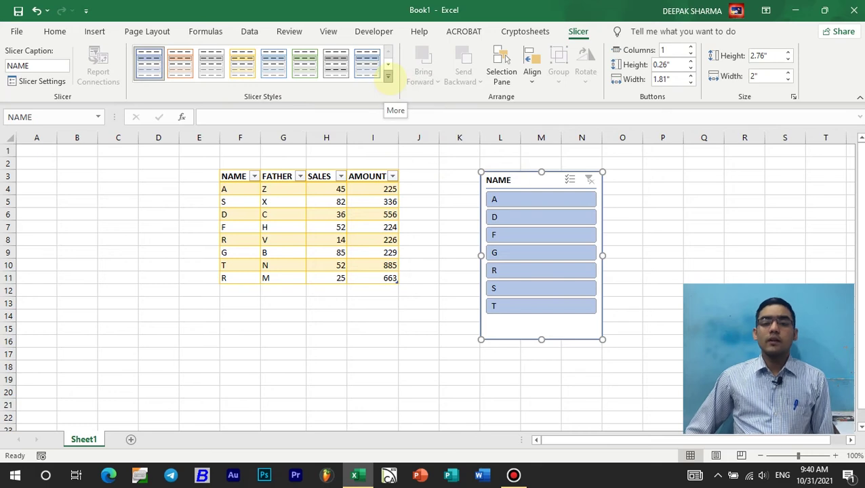
Try the dark gray and dark green slicer styles, and settle on the dark blue style.
{"action": "left_click", "coordinate": [388, 76]}
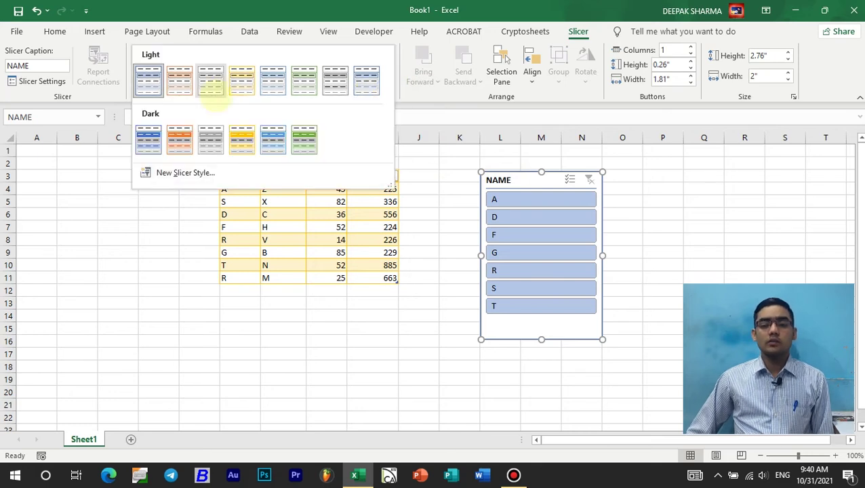
{"action": "left_click", "coordinate": [211, 135]}
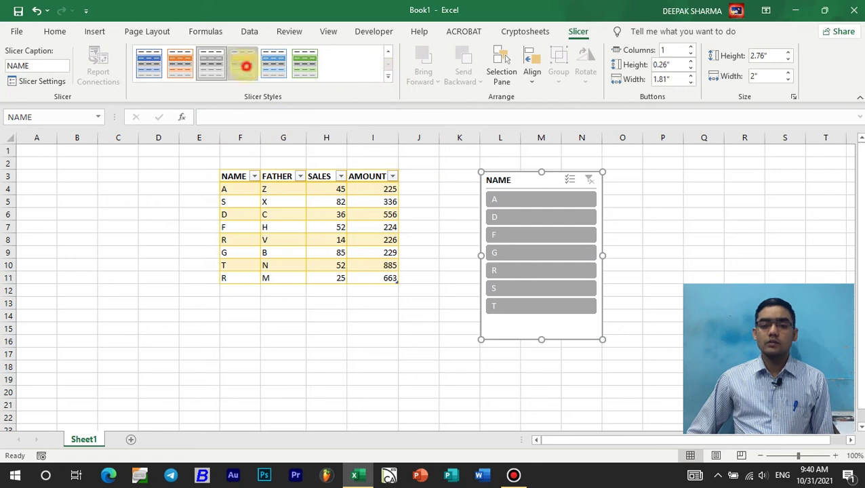
{"action": "left_click", "coordinate": [313, 60]}
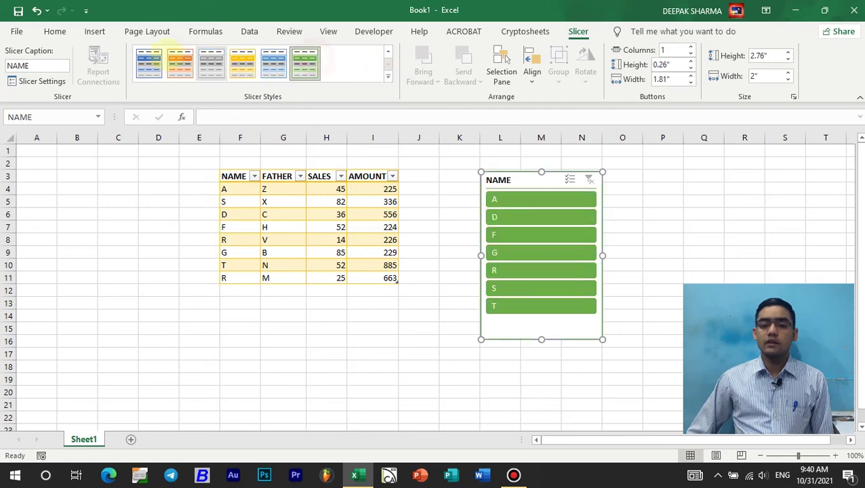
{"action": "left_click", "coordinate": [150, 60]}
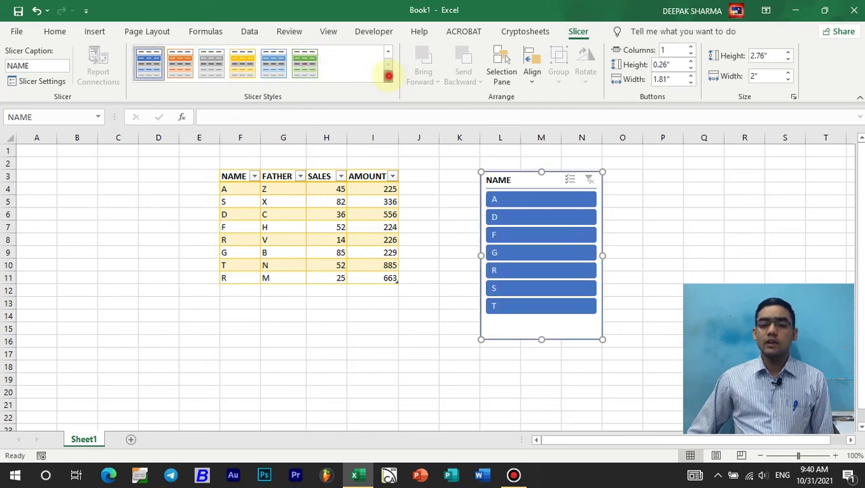
{"action": "left_click", "coordinate": [388, 76]}
{"action": "left_click", "coordinate": [143, 140]}
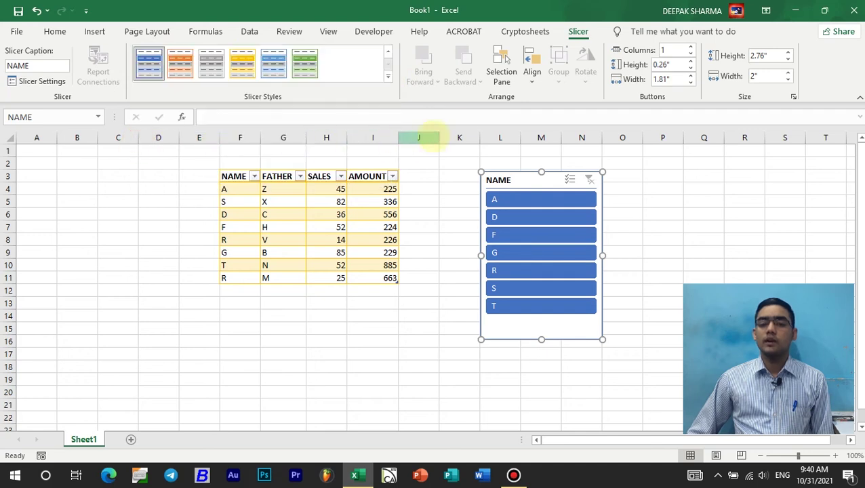
Shift the NAME slicer slightly and draw a rounded rectangle about 4.42" wide and 3.03" high over its lower part.
{"action": "left_click_drag", "start_coordinate": [535, 176], "coordinate": [558, 170]}
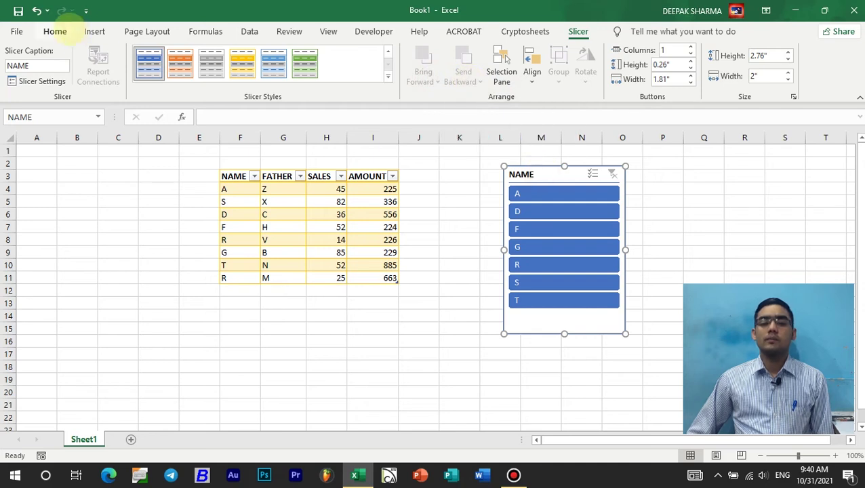
{"action": "left_click", "coordinate": [95, 32]}
{"action": "left_click", "coordinate": [190, 51]}
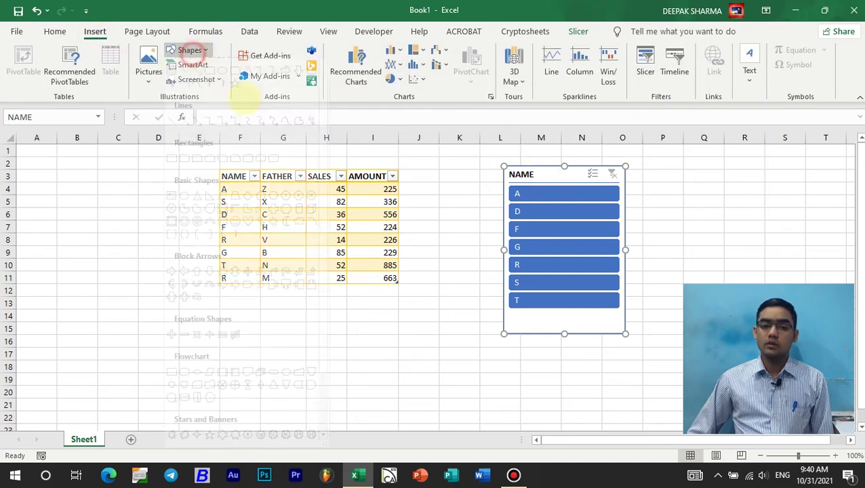
{"action": "left_click", "coordinate": [228, 82]}
{"action": "left_click_drag", "start_coordinate": [459, 214], "coordinate": [729, 400]}
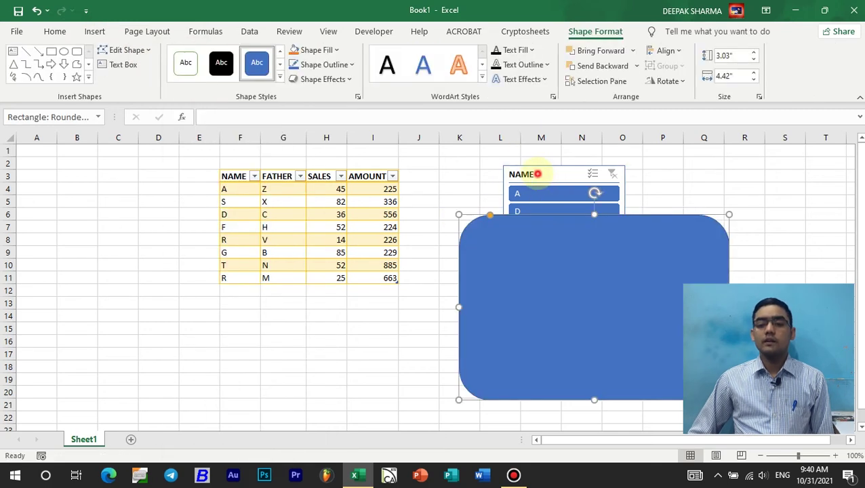
Bring the NAME slicer in front of the rounded rectangle, and send it to the back again.
{"action": "left_click", "coordinate": [538, 175]}
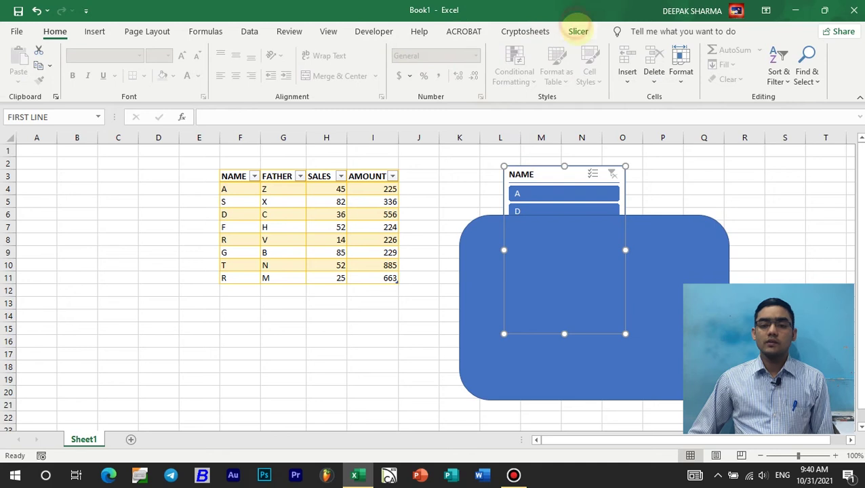
{"action": "left_click", "coordinate": [578, 31]}
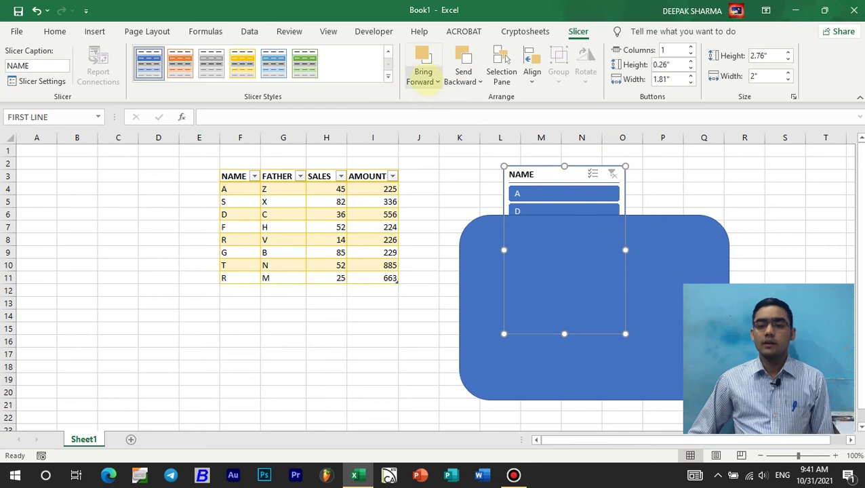
{"action": "left_click", "coordinate": [432, 80]}
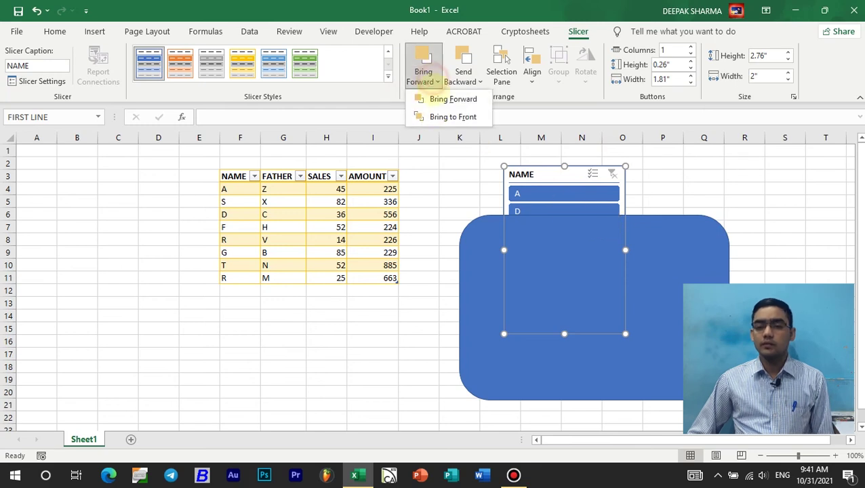
{"action": "left_click", "coordinate": [460, 116]}
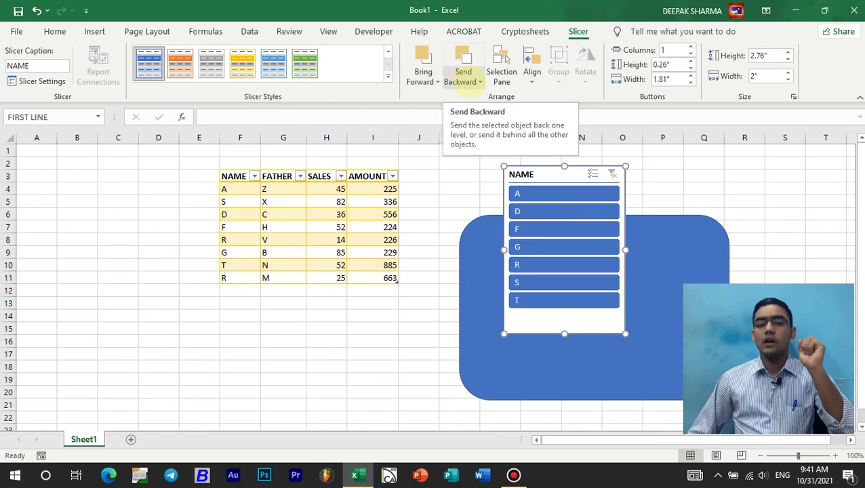
{"action": "left_click", "coordinate": [468, 80]}
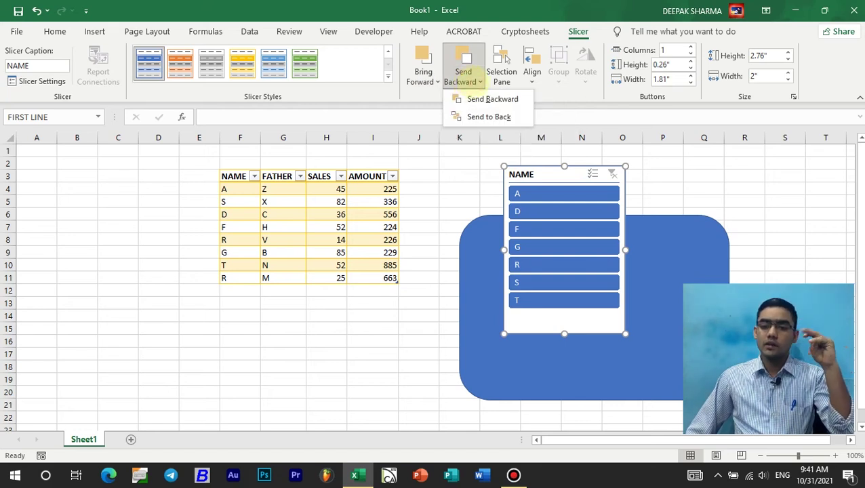
{"action": "left_click", "coordinate": [486, 117]}
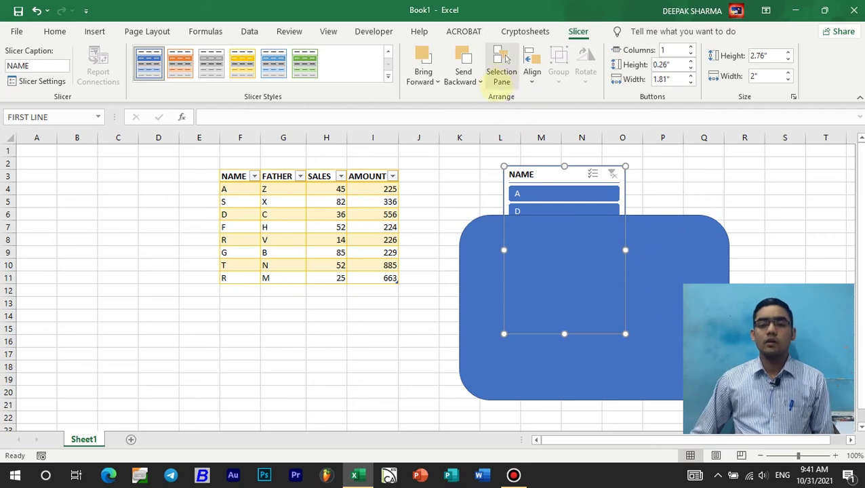
Show the Selection pane, toggle the visibility of the slicer and the rounded rectangle off and on, and close the pane.
{"action": "left_click", "coordinate": [502, 74]}
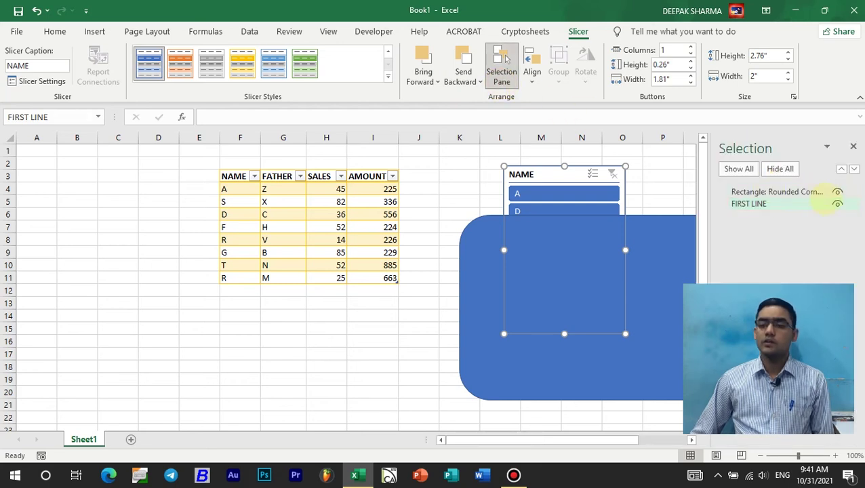
{"action": "left_click", "coordinate": [837, 204]}
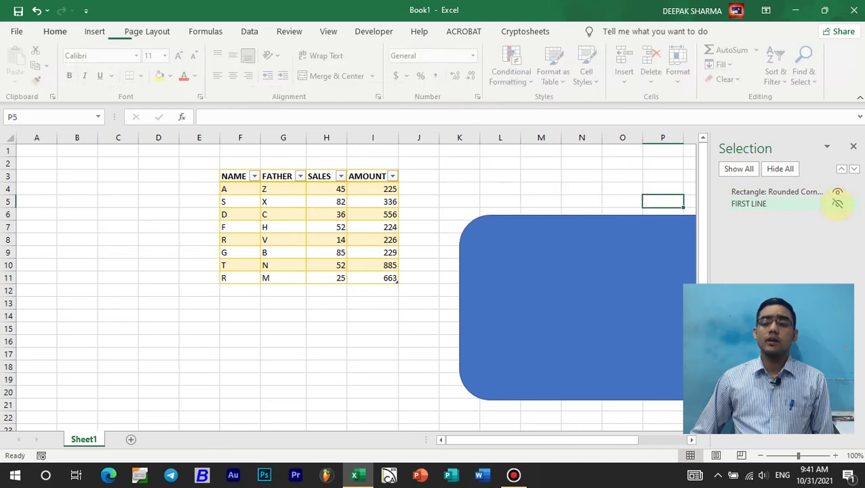
{"action": "left_click", "coordinate": [838, 192]}
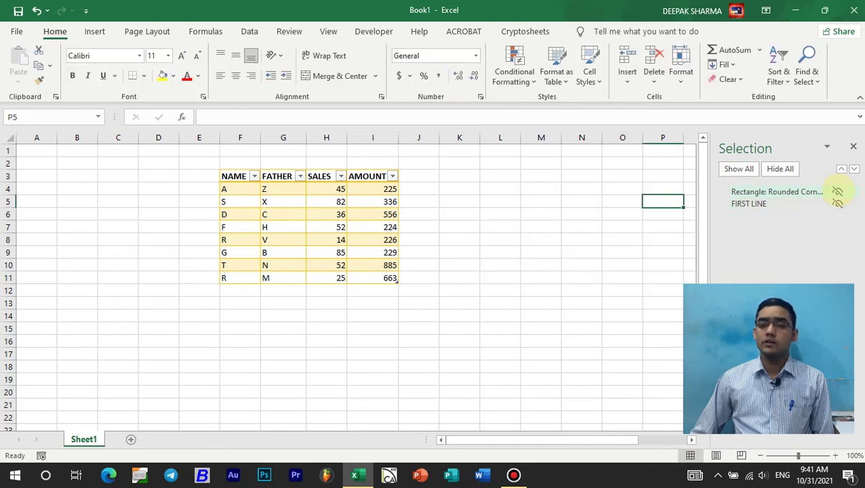
{"action": "left_click", "coordinate": [837, 191]}
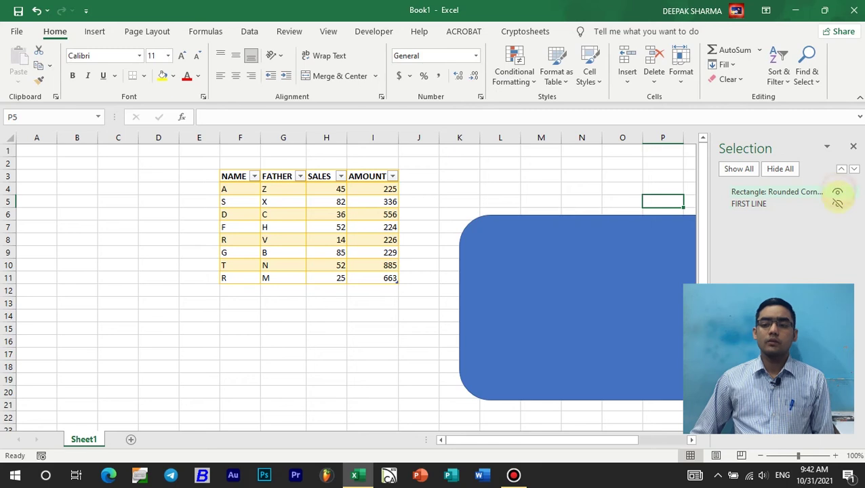
{"action": "left_click", "coordinate": [837, 203]}
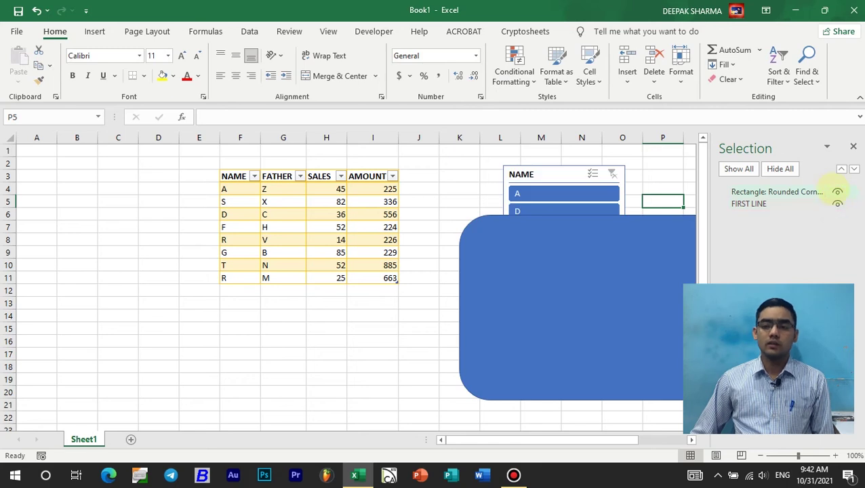
{"action": "left_click", "coordinate": [837, 204]}
{"action": "left_click", "coordinate": [837, 192]}
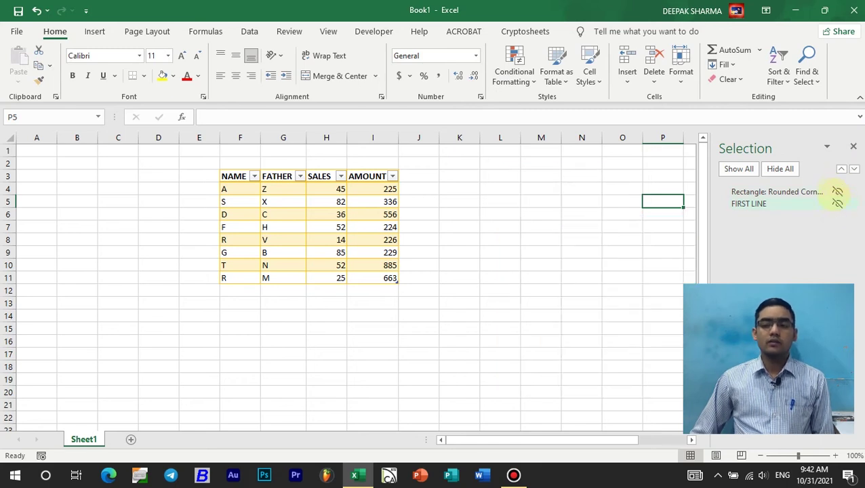
{"action": "left_click", "coordinate": [838, 191]}
{"action": "left_click", "coordinate": [837, 203]}
{"action": "left_click", "coordinate": [564, 171]}
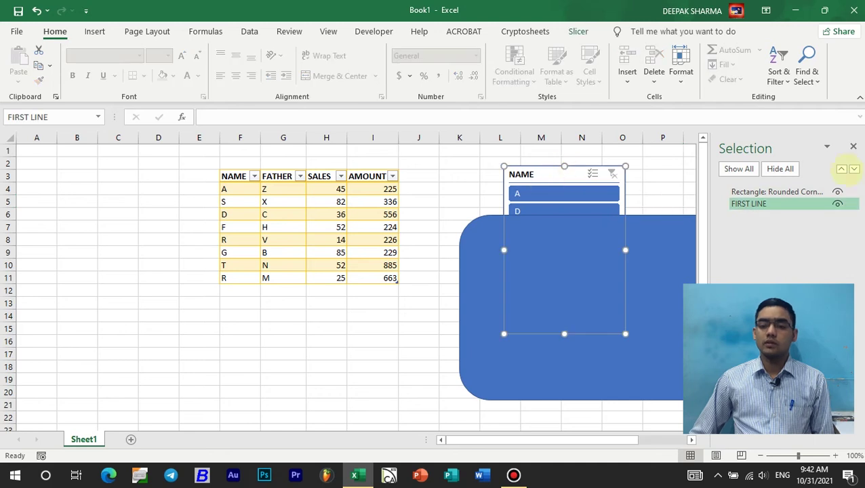
{"action": "left_click", "coordinate": [853, 146]}
Delete the rounded rectangle, and restore it by undoing the deletion.
{"action": "left_click", "coordinate": [645, 254]}
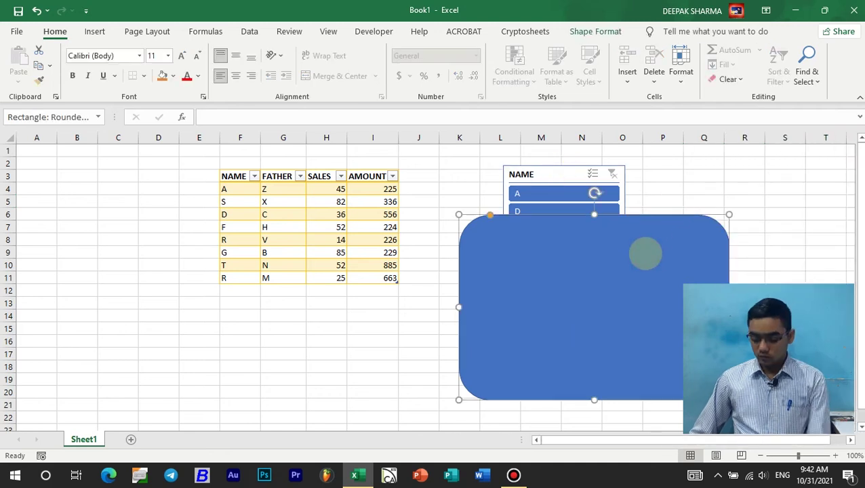
{"action": "key", "text": "Delete"}
{"action": "left_click", "coordinate": [546, 170]}
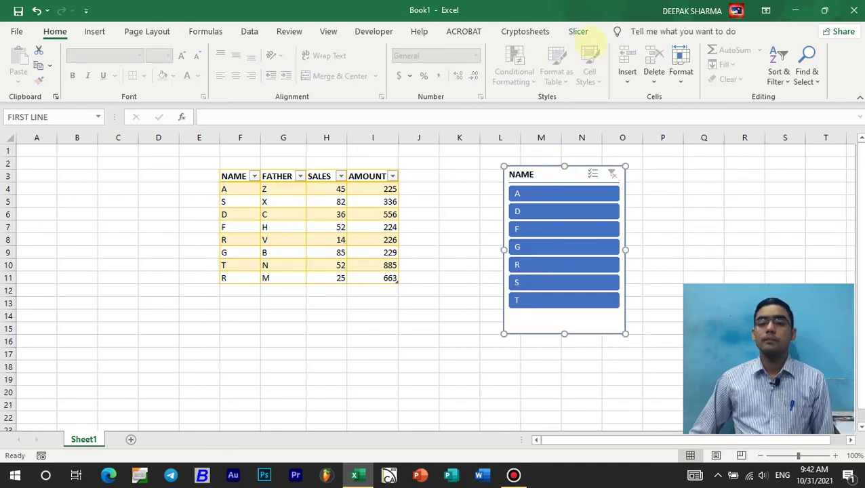
{"action": "left_click", "coordinate": [579, 31]}
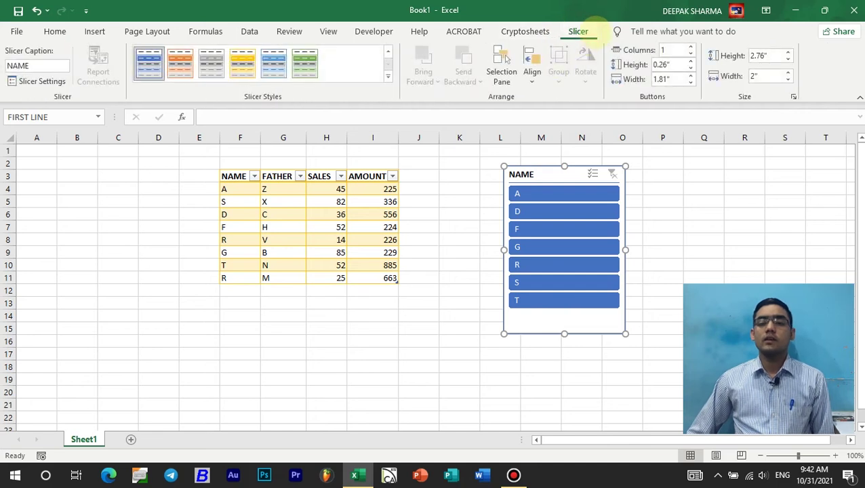
{"action": "left_click", "coordinate": [532, 75]}
{"action": "left_click", "coordinate": [740, 180]}
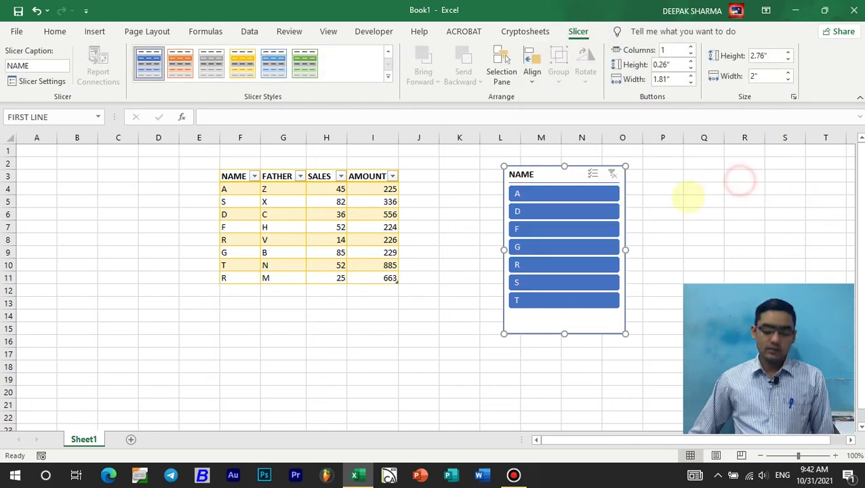
{"action": "key", "text": "ctrl+z"}
Bring the NAME slicer to the front and move it inside the rounded rectangle, near its center.
{"action": "left_click_drag", "start_coordinate": [553, 173], "coordinate": [525, 187]}
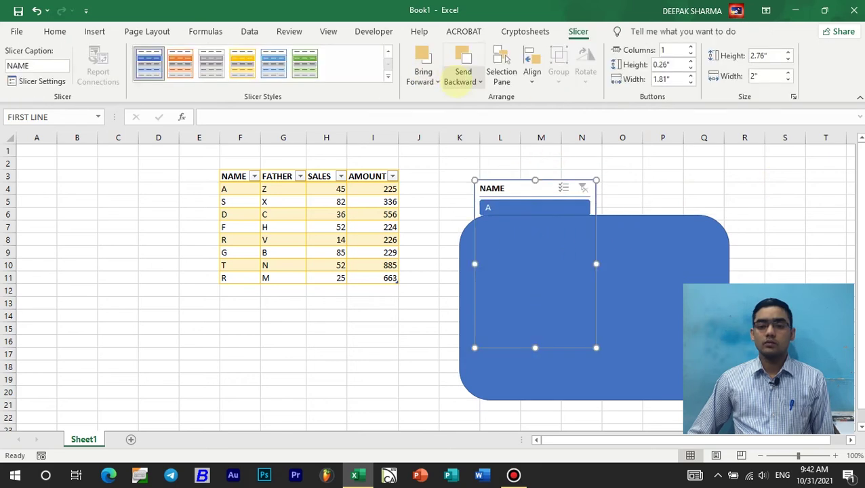
{"action": "left_click", "coordinate": [423, 80]}
{"action": "left_click", "coordinate": [447, 117]}
{"action": "left_click_drag", "start_coordinate": [531, 184], "coordinate": [574, 232]}
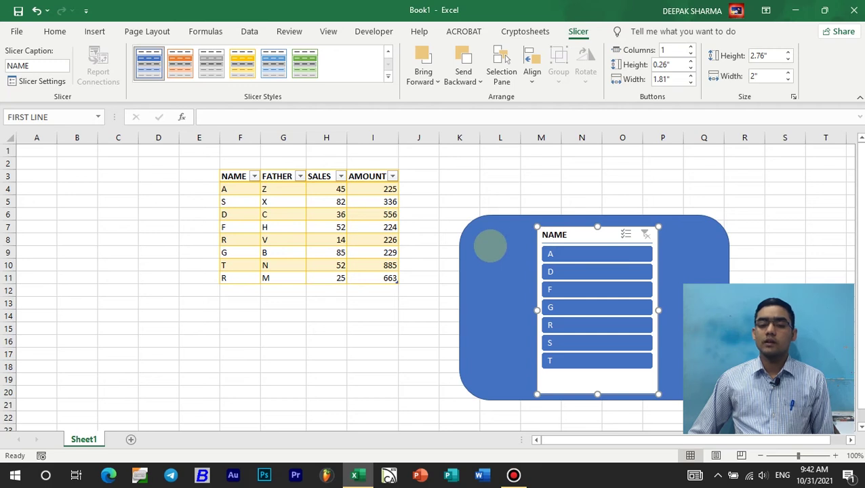
Select the rounded rectangle together with the slicer and apply Align Top, Align Center and Align Middle in turn.
{"action": "left_click", "coordinate": [490, 245], "text": "ctrl"}
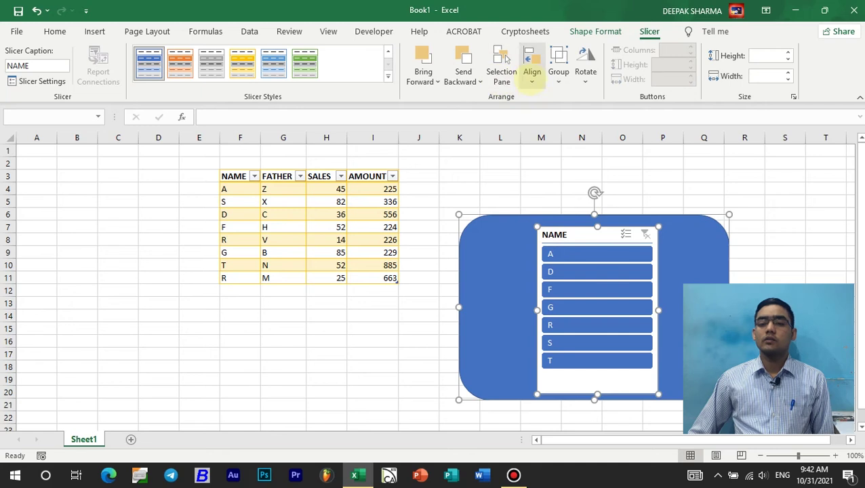
{"action": "left_click", "coordinate": [532, 68]}
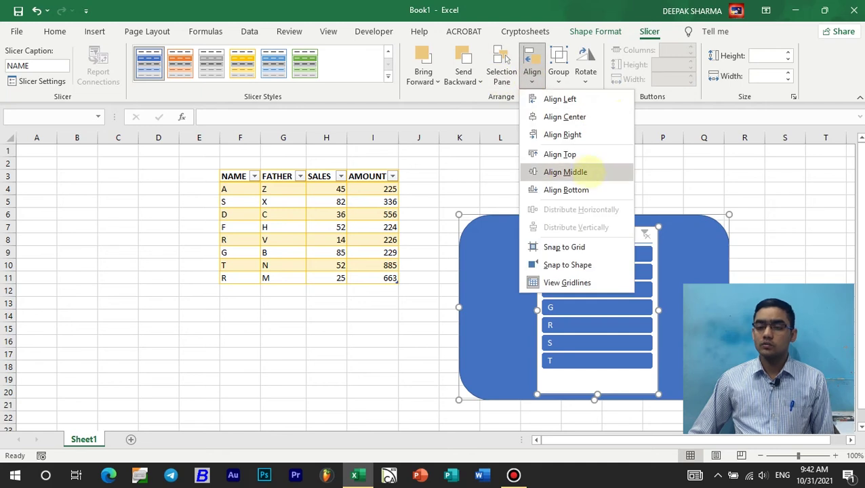
{"action": "left_click", "coordinate": [564, 154]}
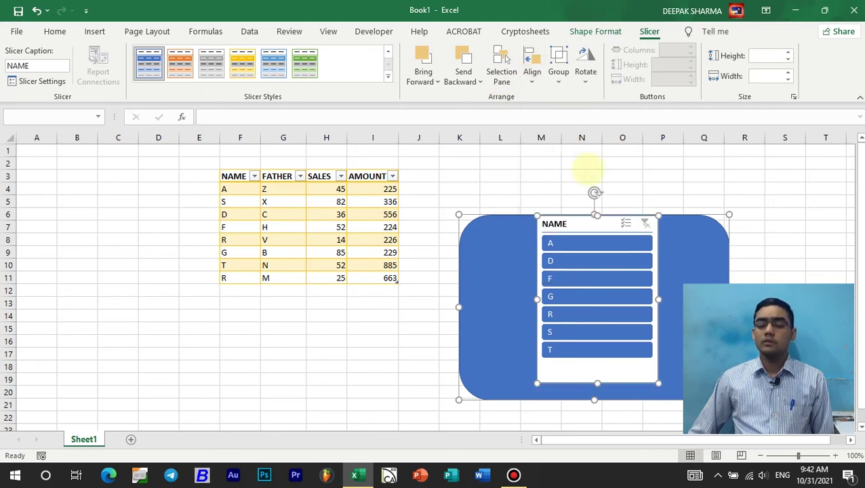
{"action": "left_click", "coordinate": [532, 74]}
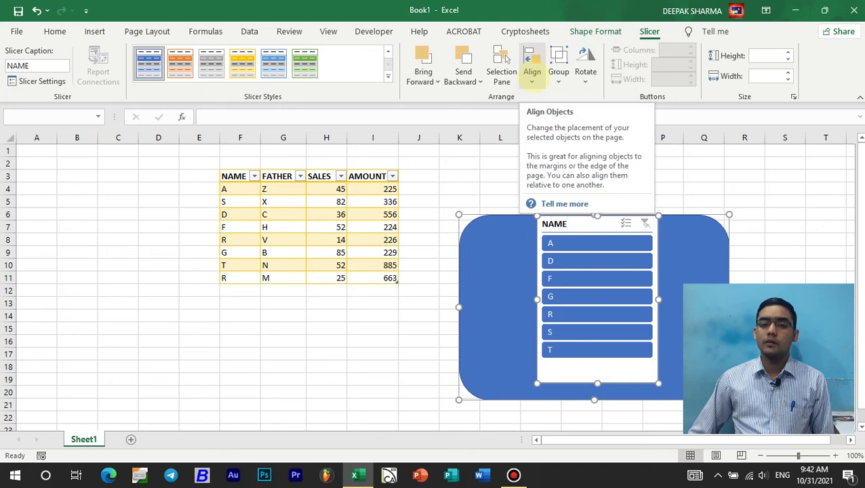
{"action": "left_click", "coordinate": [532, 75]}
{"action": "left_click", "coordinate": [580, 118]}
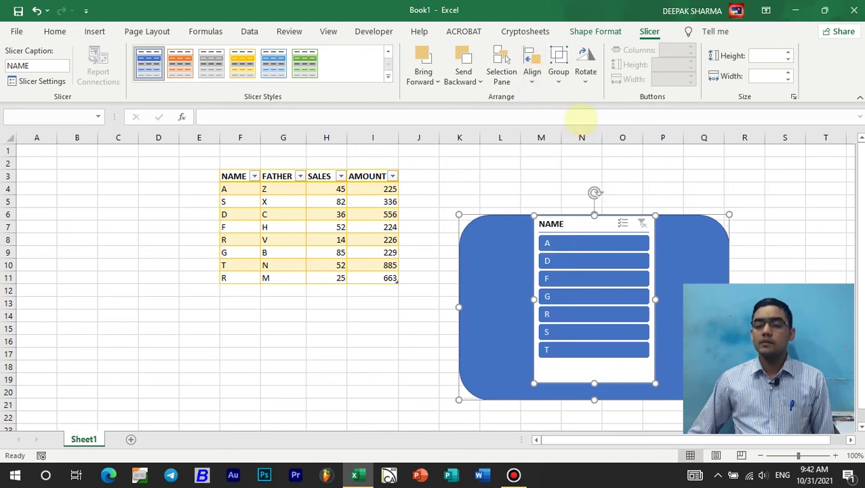
{"action": "left_click", "coordinate": [532, 73]}
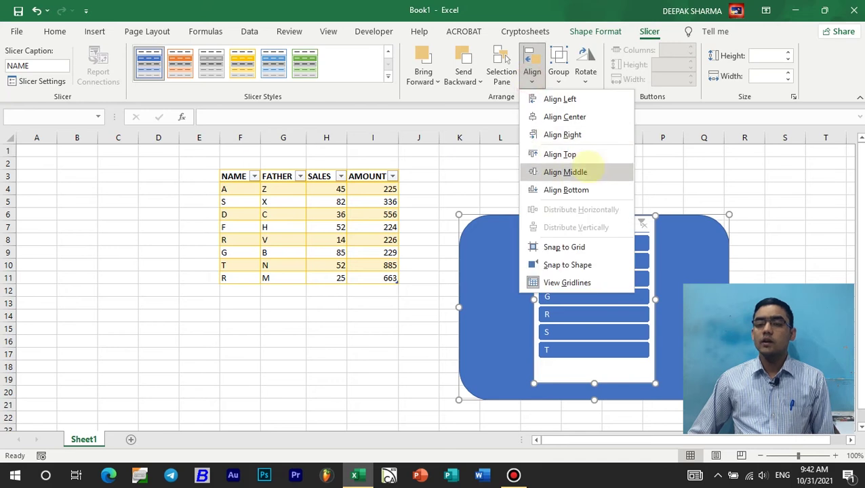
{"action": "left_click", "coordinate": [585, 170]}
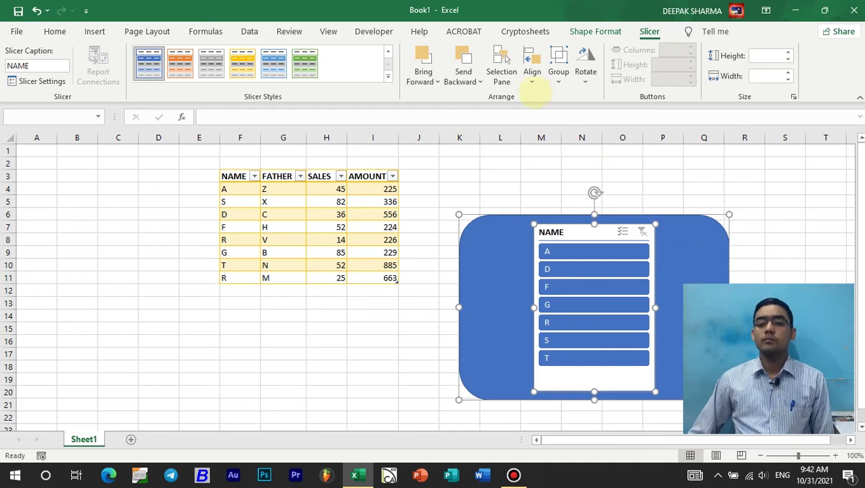
{"action": "left_click", "coordinate": [533, 76]}
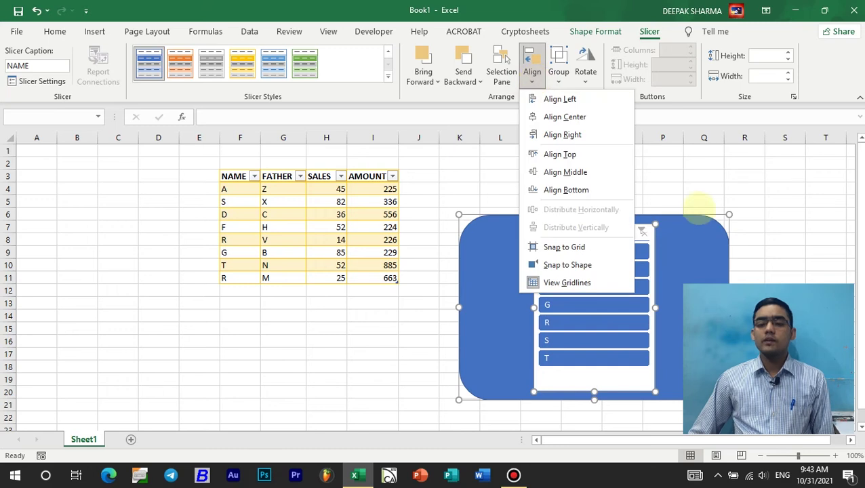
{"action": "left_click", "coordinate": [698, 220]}
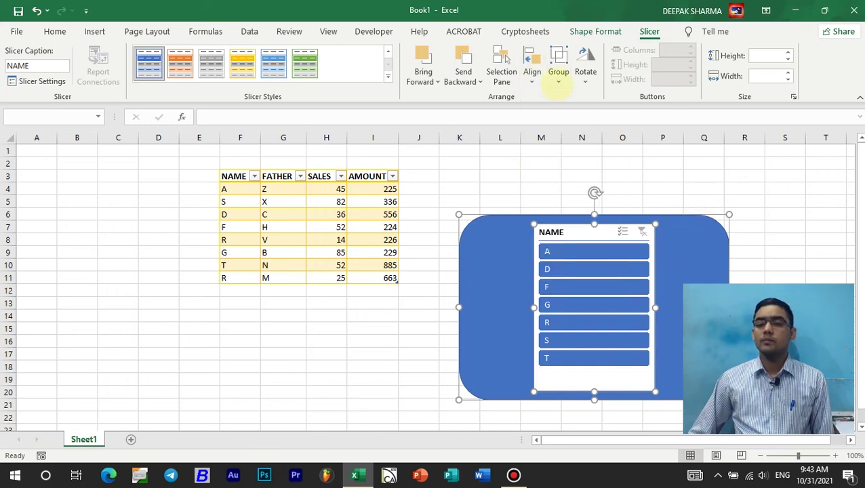
Group the slicer with the rounded rectangle and move the group up to about row 3.
{"action": "left_click", "coordinate": [556, 83]}
{"action": "left_click", "coordinate": [578, 98]}
{"action": "left_click", "coordinate": [773, 217]}
{"action": "left_click_drag", "start_coordinate": [681, 277], "coordinate": [694, 234]}
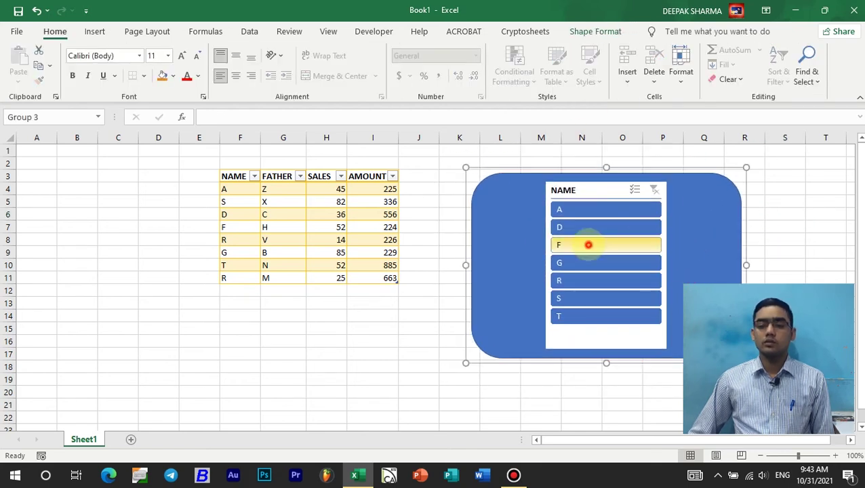
Test the grouped slicer by filtering the table on F, D and A, and clear the filter.
{"action": "left_click", "coordinate": [588, 245]}
{"action": "left_click", "coordinate": [587, 223]}
{"action": "left_click", "coordinate": [583, 205]}
{"action": "left_click", "coordinate": [654, 185]}
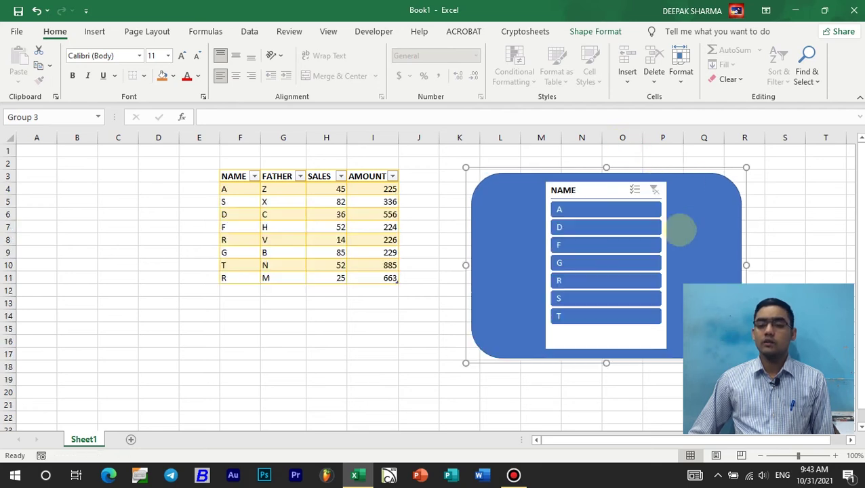
Select the slicer within the group and try different button column counts, ending with 4 columns.
{"action": "left_click", "coordinate": [684, 178]}
{"action": "left_click", "coordinate": [590, 190]}
{"action": "left_click", "coordinate": [578, 31]}
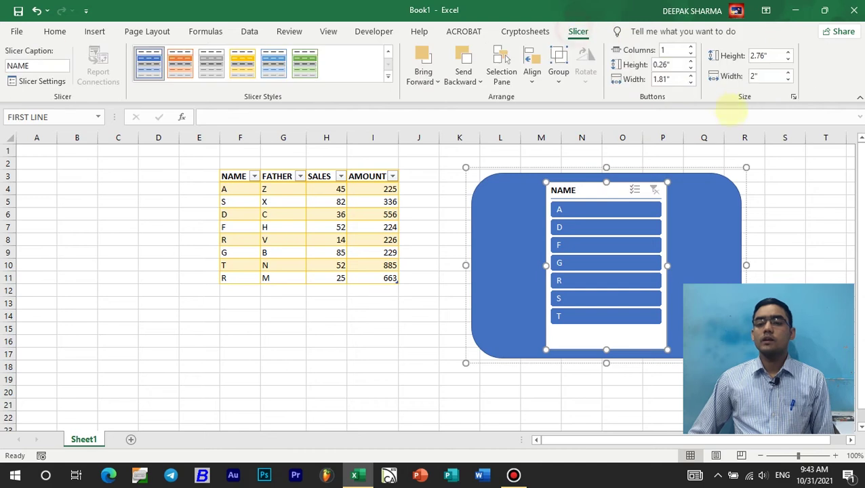
{"action": "double_click", "coordinate": [690, 47]}
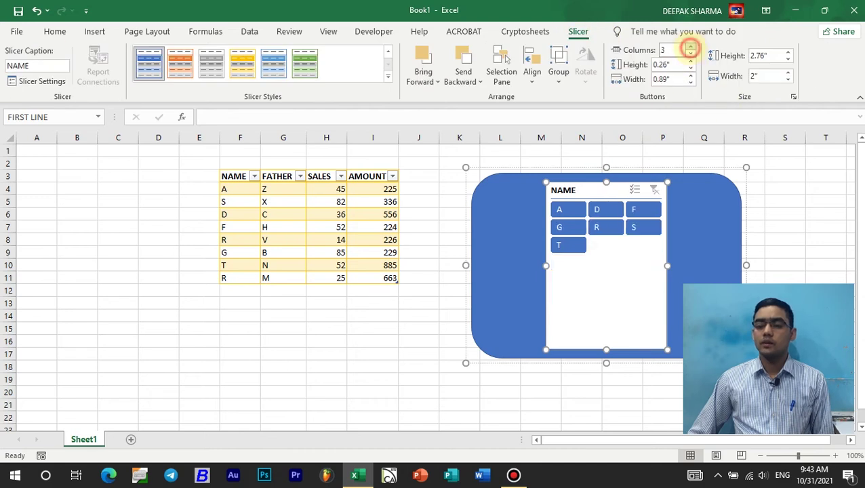
{"action": "left_click", "coordinate": [690, 46]}
{"action": "left_click", "coordinate": [690, 53]}
{"action": "double_click", "coordinate": [690, 54]}
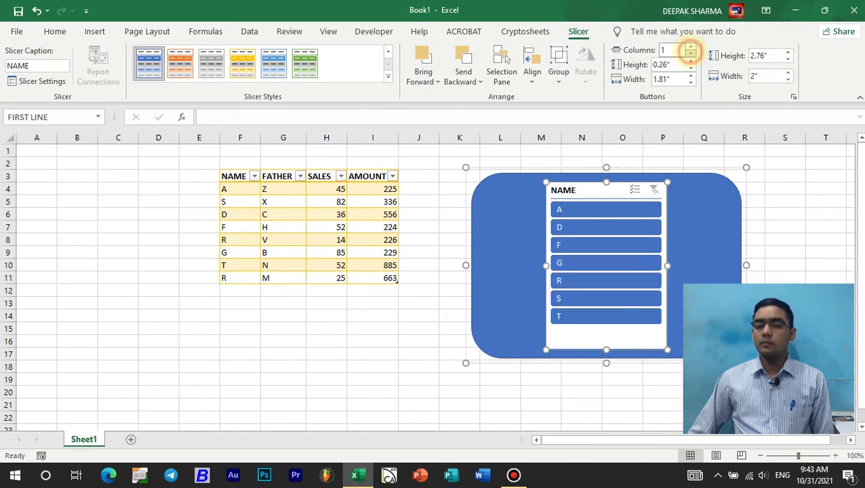
{"action": "left_click", "coordinate": [689, 47]}
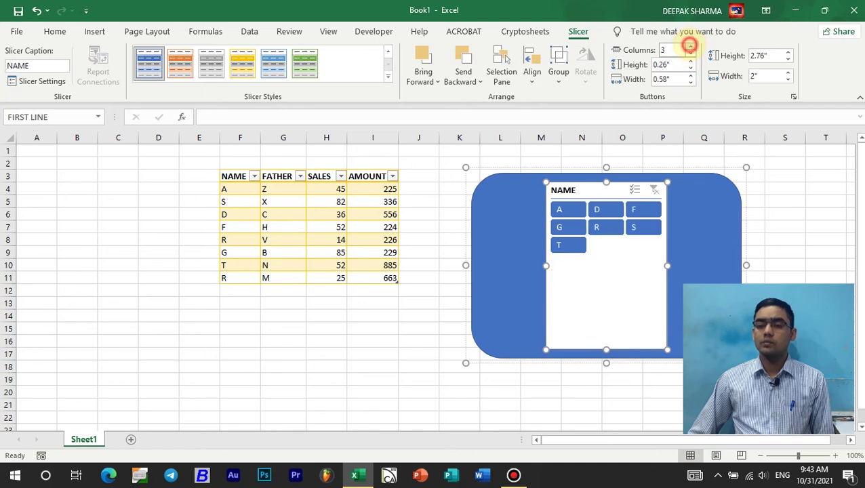
{"action": "left_click", "coordinate": [690, 47]}
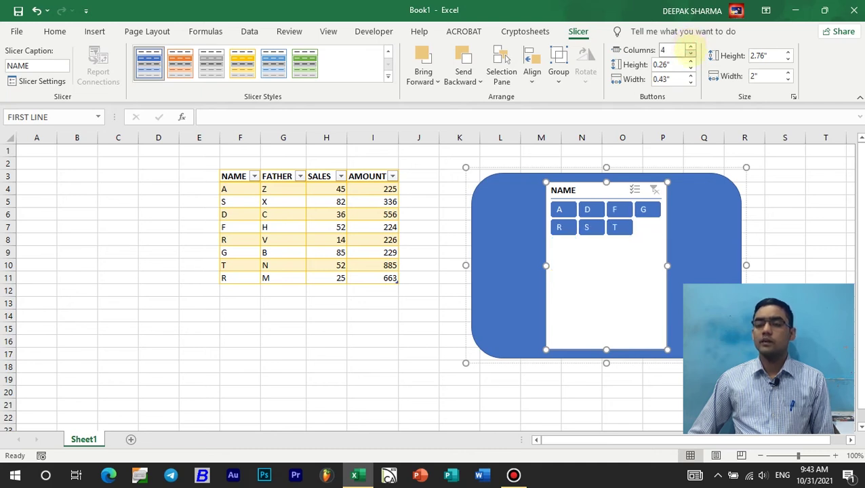
Set the slicer to 1 button column and try different button heights, ending at 0".
{"action": "left_click", "coordinate": [690, 54]}
{"action": "left_click", "coordinate": [690, 53]}
{"action": "left_click", "coordinate": [690, 54]}
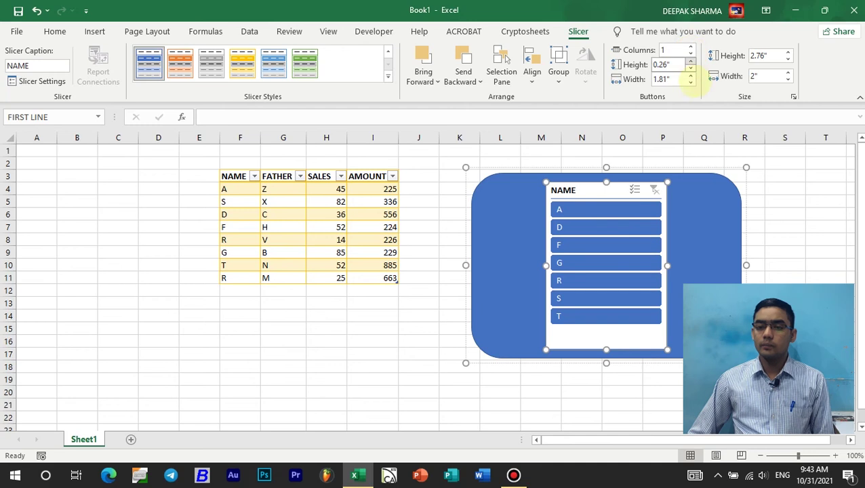
{"action": "left_click", "coordinate": [690, 61]}
{"action": "left_click", "coordinate": [690, 60]}
{"action": "left_click", "coordinate": [690, 61]}
{"action": "left_click", "coordinate": [690, 61]}
{"action": "left_click", "coordinate": [690, 61]}
{"action": "left_click", "coordinate": [690, 68]}
{"action": "left_click", "coordinate": [690, 67]}
{"action": "left_click", "coordinate": [690, 67]}
{"action": "left_click", "coordinate": [689, 68]}
{"action": "left_click", "coordinate": [690, 68]}
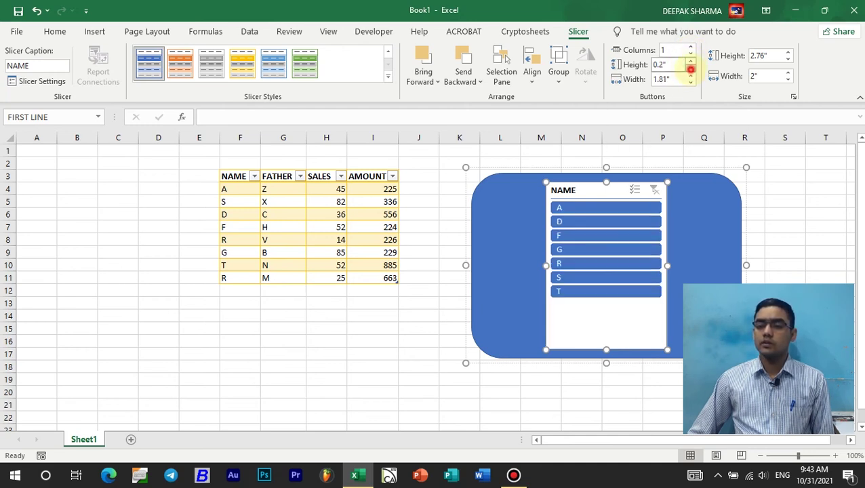
{"action": "left_click", "coordinate": [690, 68]}
{"action": "left_click", "coordinate": [690, 68]}
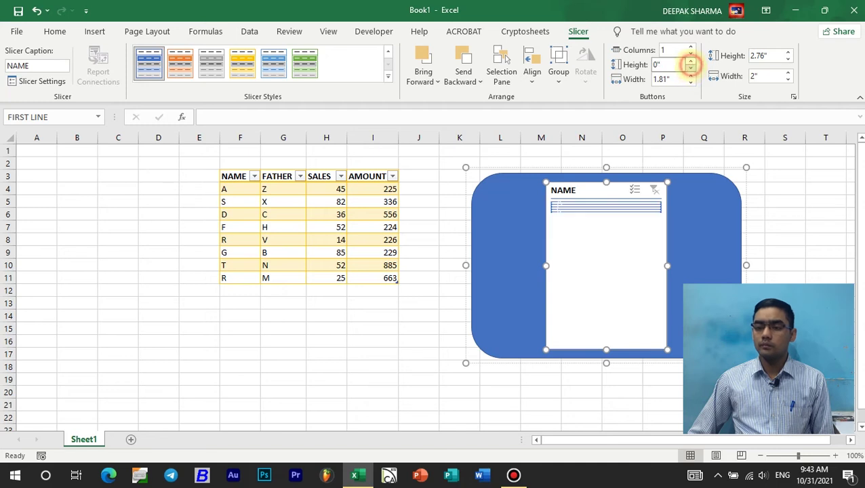
Widen the slicer's buttons to 2.3".
{"action": "left_click", "coordinate": [690, 75]}
{"action": "left_click", "coordinate": [690, 74]}
{"action": "left_click", "coordinate": [690, 75]}
{"action": "left_click", "coordinate": [690, 74]}
{"action": "left_click", "coordinate": [689, 74]}
{"action": "left_click", "coordinate": [690, 76]}
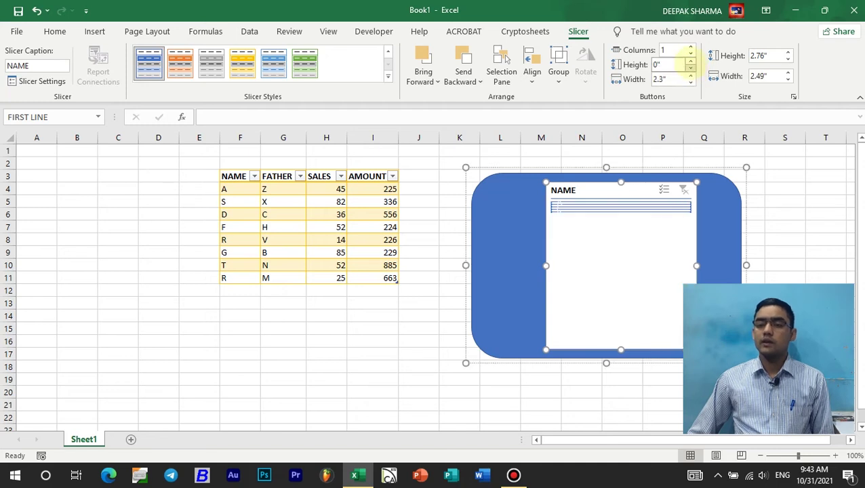
Try more button columns and taller buttons on the slicer, then reduce the column count by one.
{"action": "left_click", "coordinate": [690, 47]}
{"action": "left_click", "coordinate": [690, 47]}
{"action": "left_click", "coordinate": [690, 60]}
{"action": "left_click", "coordinate": [690, 61]}
{"action": "left_click", "coordinate": [690, 60]}
{"action": "left_click", "coordinate": [690, 53]}
Delete the slicer and the rounded rectangle from the sheet.
{"action": "left_click", "coordinate": [690, 183]}
{"action": "key", "text": "Delete"}
{"action": "left_click", "coordinate": [579, 183]}
{"action": "key", "text": "Delete"}
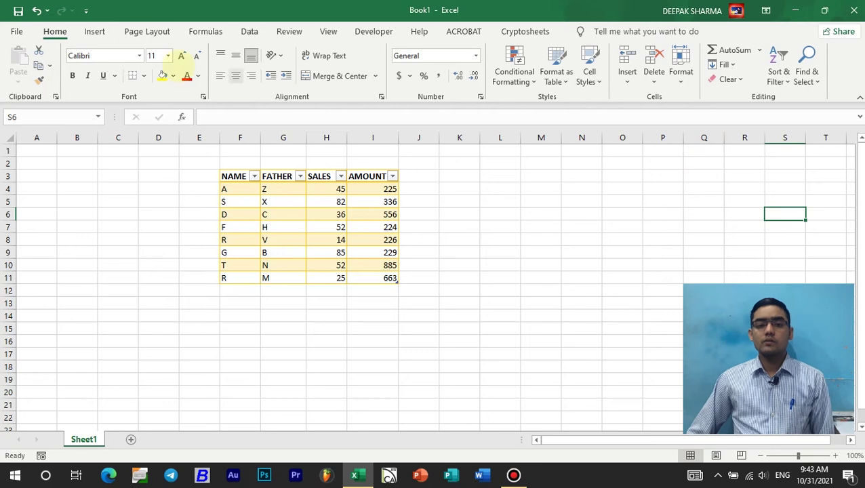
{"action": "left_click", "coordinate": [95, 31]}
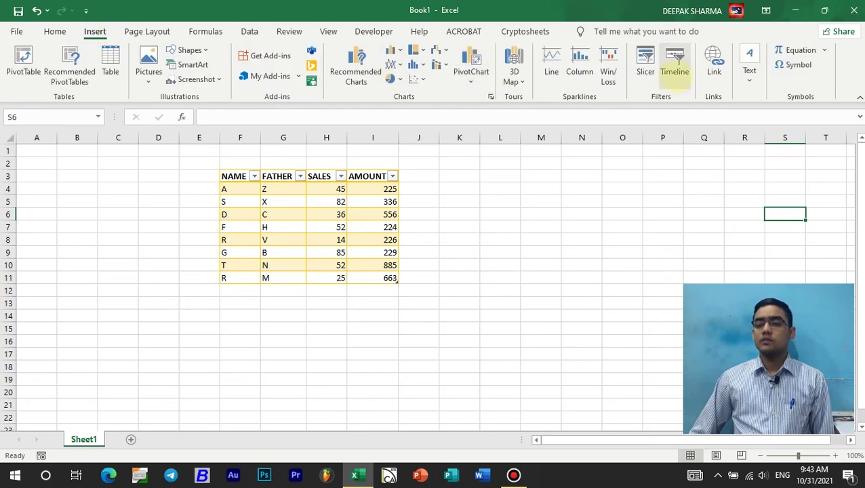
{"action": "left_click", "coordinate": [284, 215]}
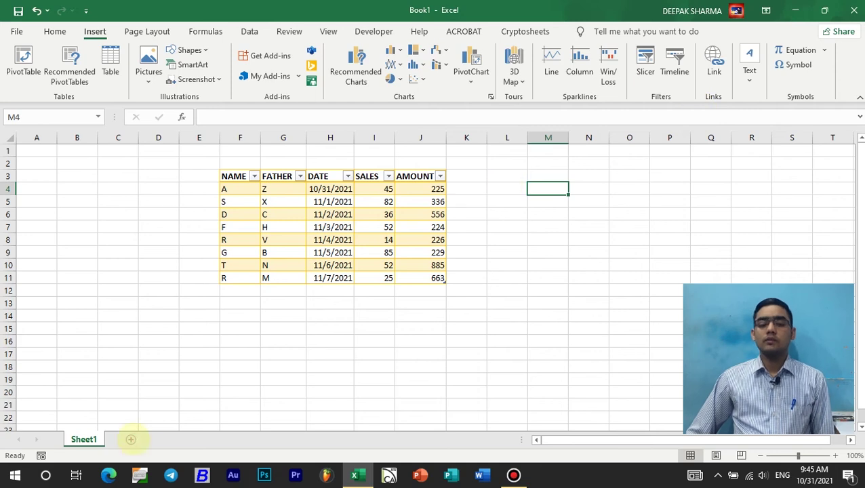
Add three new worksheets, Sheet2 to Sheet4, and return to Sheet1.
{"action": "left_click", "coordinate": [131, 439]}
{"action": "left_click", "coordinate": [172, 436]}
{"action": "left_click", "coordinate": [212, 440]}
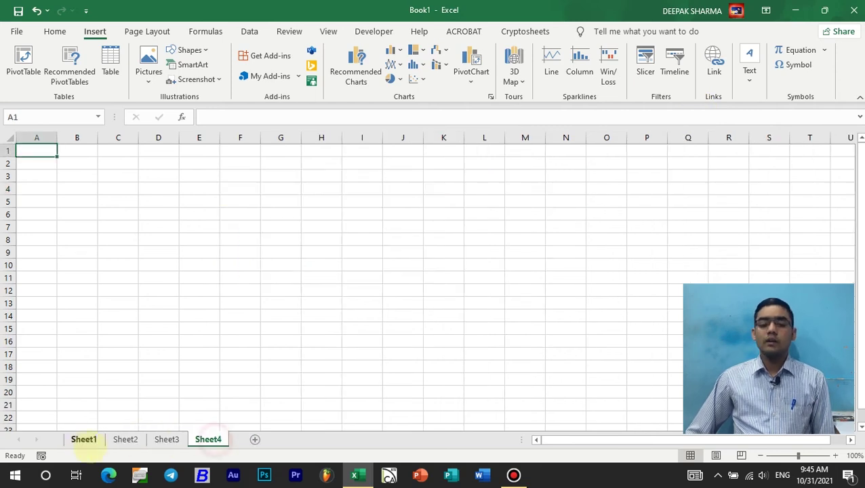
{"action": "left_click", "coordinate": [84, 439]}
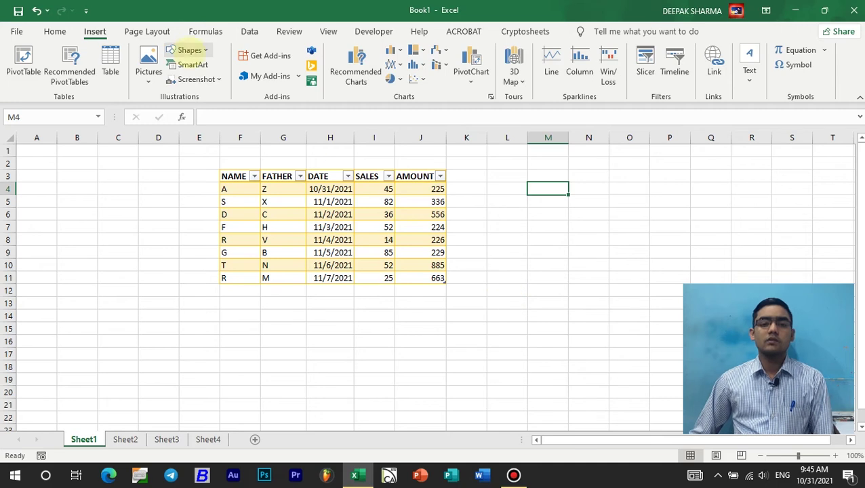
Draw a circle about 1" high and 1.02" wide over columns N and O beside the table and label it SHEET3.
{"action": "left_click", "coordinate": [188, 50]}
{"action": "left_click", "coordinate": [223, 80]}
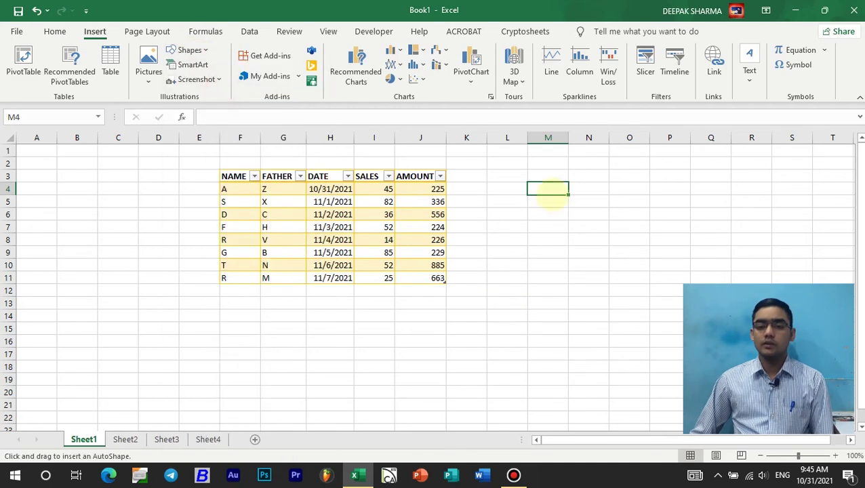
{"action": "left_click_drag", "start_coordinate": [574, 185], "coordinate": [637, 246]}
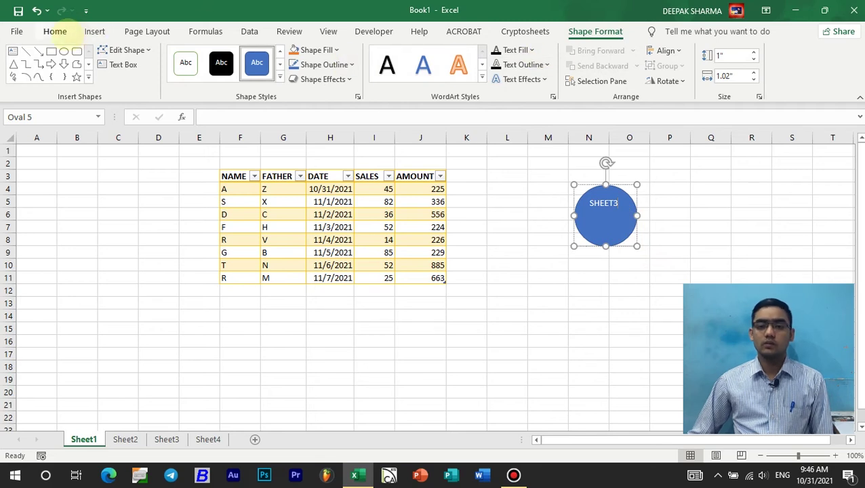
Center the SHEET3 label vertically within the circle using middle alignment.
{"action": "left_click", "coordinate": [64, 35]}
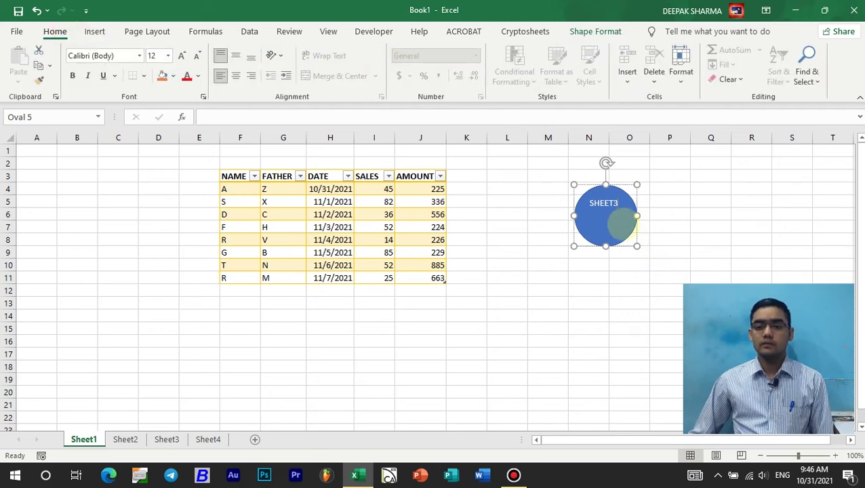
{"action": "key", "text": "Escape"}
{"action": "left_click", "coordinate": [236, 55]}
Add a hyperlink to the circle that leads to cell A1 of Sheet2 in this workbook.
{"action": "left_click", "coordinate": [612, 193]}
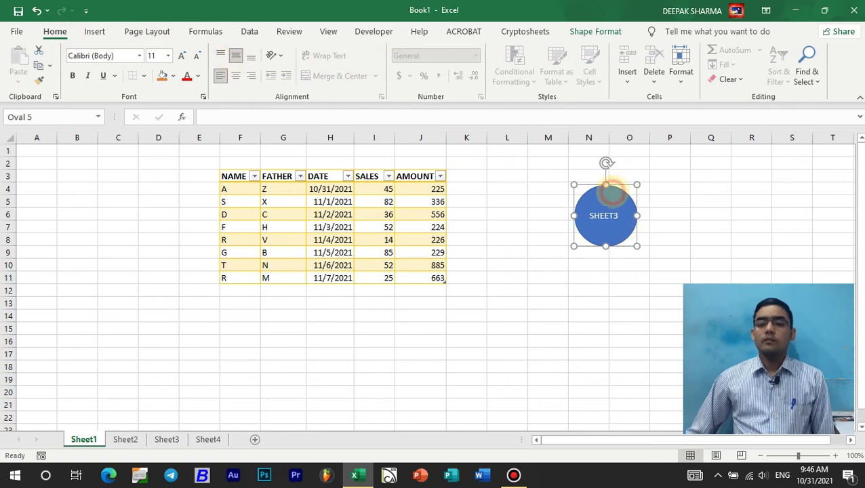
{"action": "left_click", "coordinate": [95, 31]}
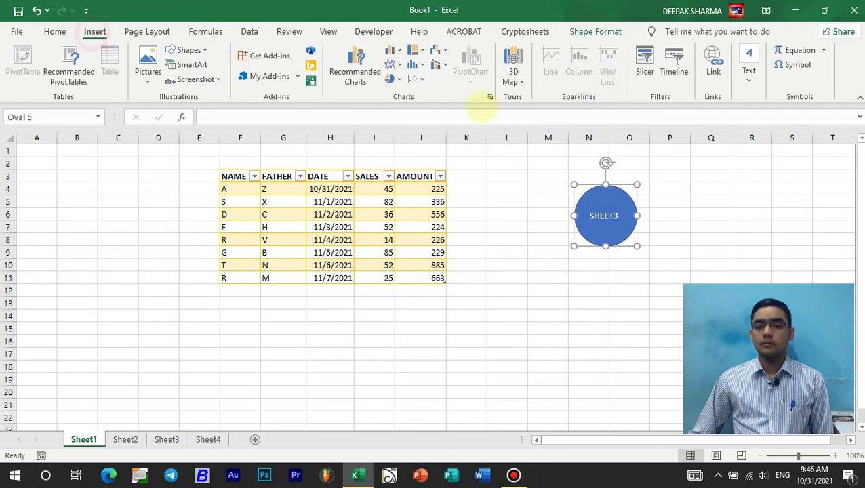
{"action": "left_click", "coordinate": [713, 65]}
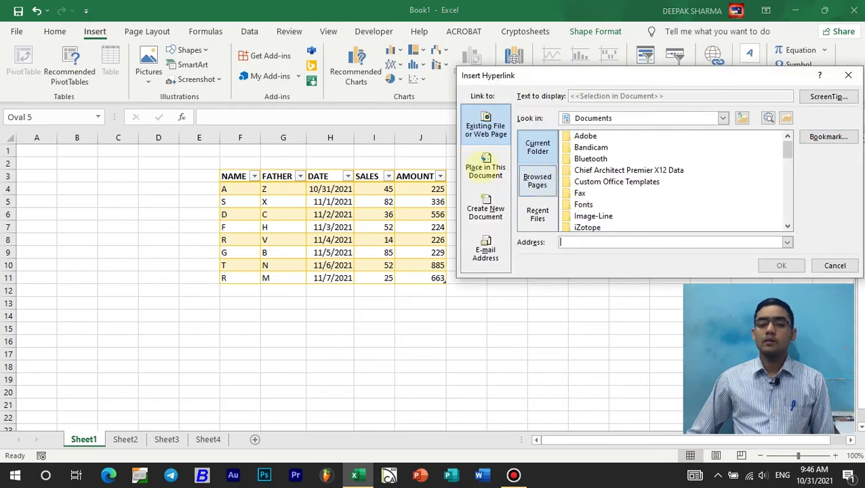
{"action": "left_click", "coordinate": [487, 165]}
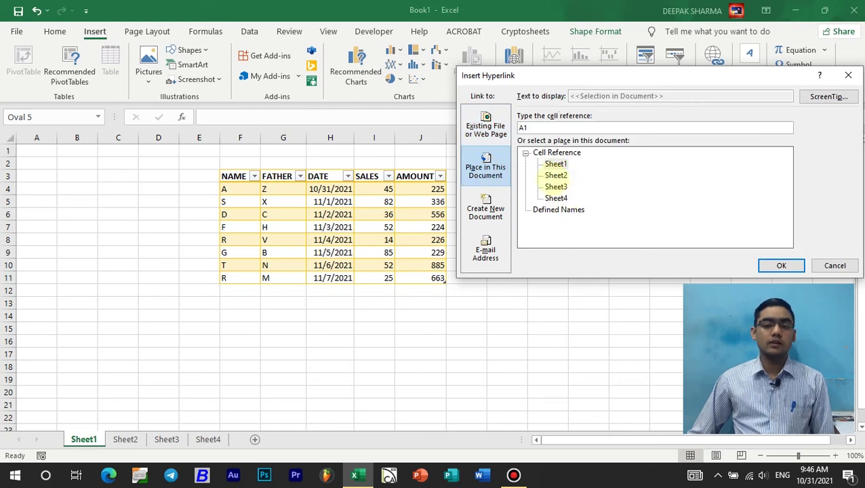
{"action": "left_click", "coordinate": [562, 176]}
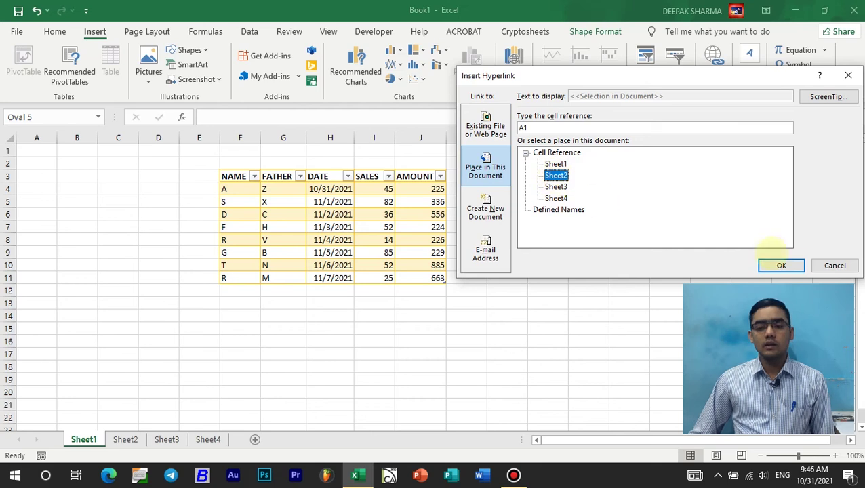
{"action": "left_click", "coordinate": [783, 265]}
{"action": "left_click", "coordinate": [669, 264]}
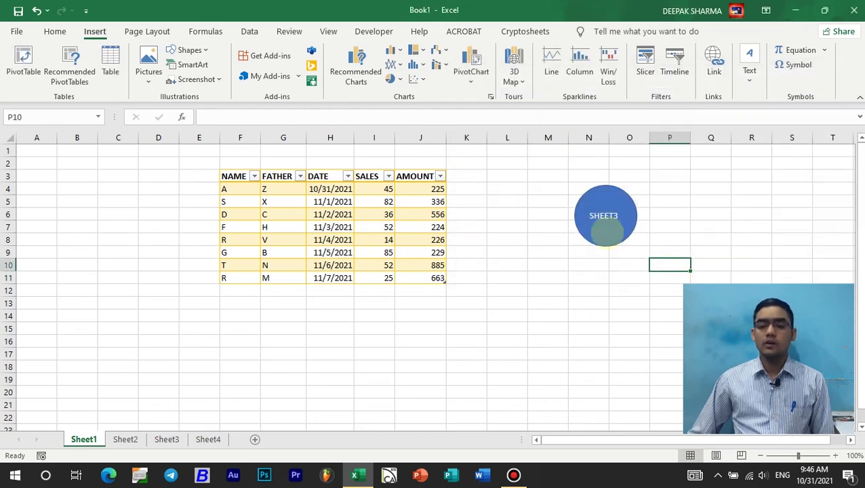
Test the circle's hyperlink and return to Sheet1.
{"action": "mouse_move", "coordinate": [604, 216]}
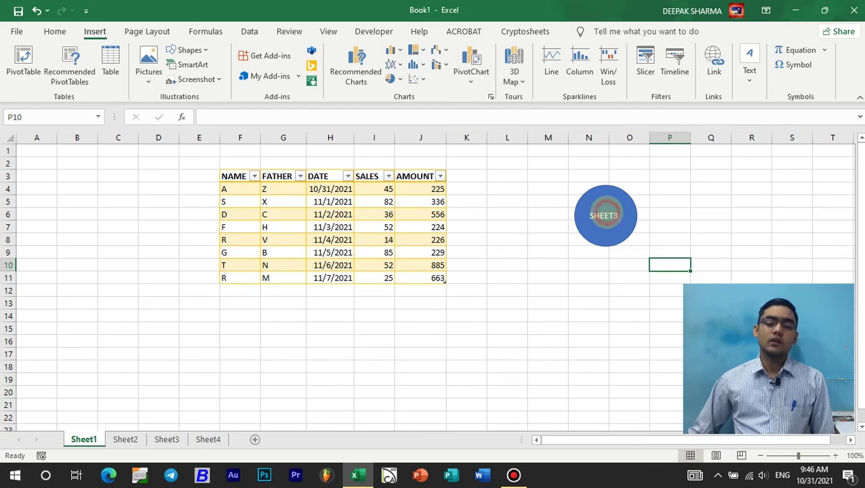
{"action": "left_click", "coordinate": [604, 214]}
{"action": "left_click", "coordinate": [83, 440]}
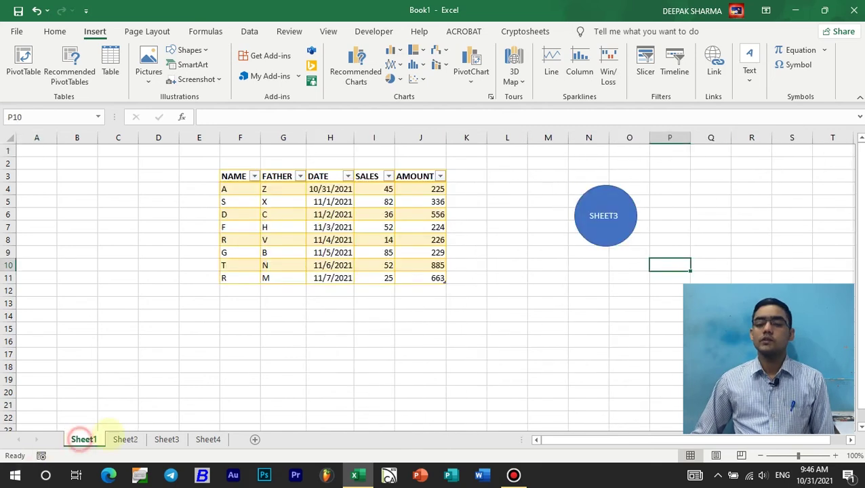
{"action": "left_click", "coordinate": [627, 285]}
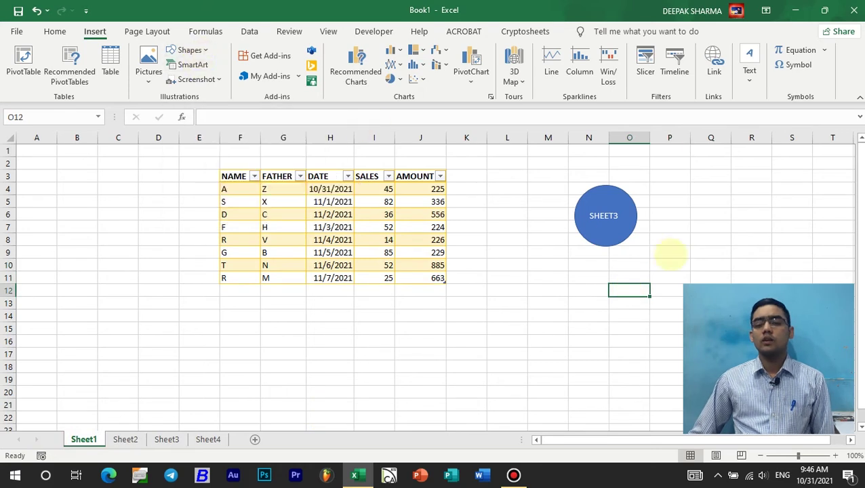
Enter the text CLICK HERE TO OPEN GOOGLE in cell N11.
{"action": "left_click", "coordinate": [587, 278]}
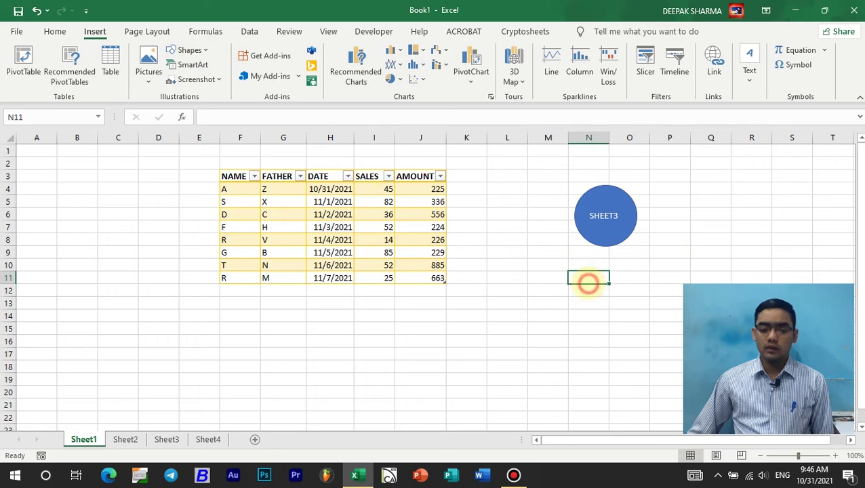
{"action": "type", "text": "CLICK HER"}
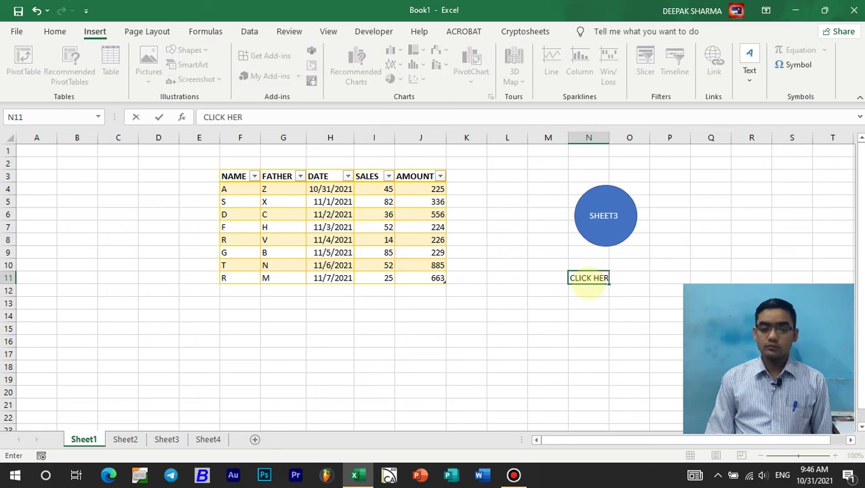
{"action": "type", "text": "E TO OPEN GOODLE"}
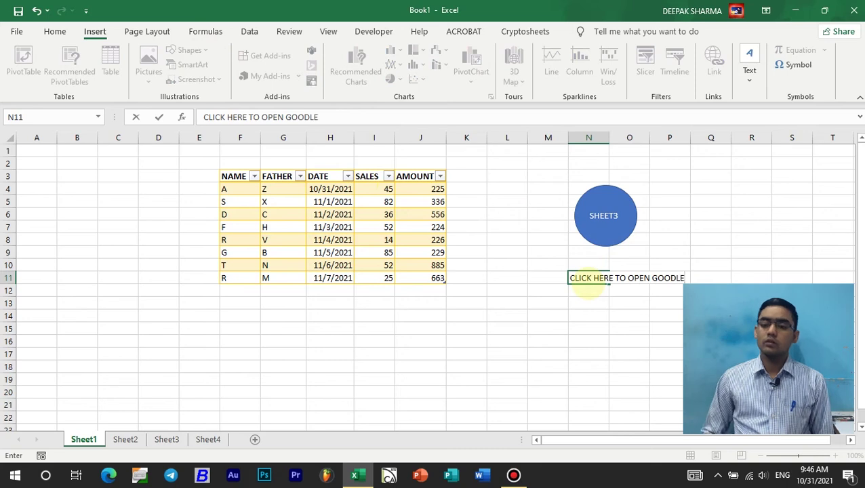
{"action": "key", "text": "BackSpace"}
{"action": "key", "text": "BackSpace"}
{"action": "key", "text": "BackSpace"}
{"action": "type", "text": "GLE"}
{"action": "key", "text": "Return"}
{"action": "key", "text": "Up"}
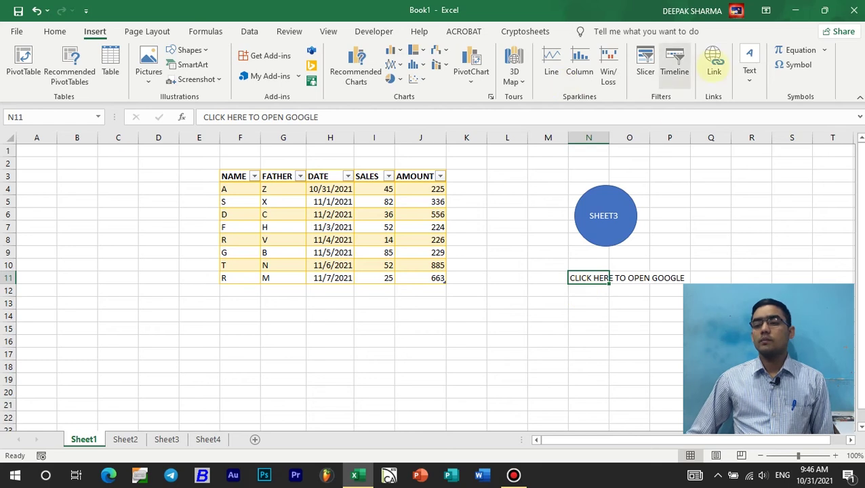
{"action": "left_click", "coordinate": [713, 63]}
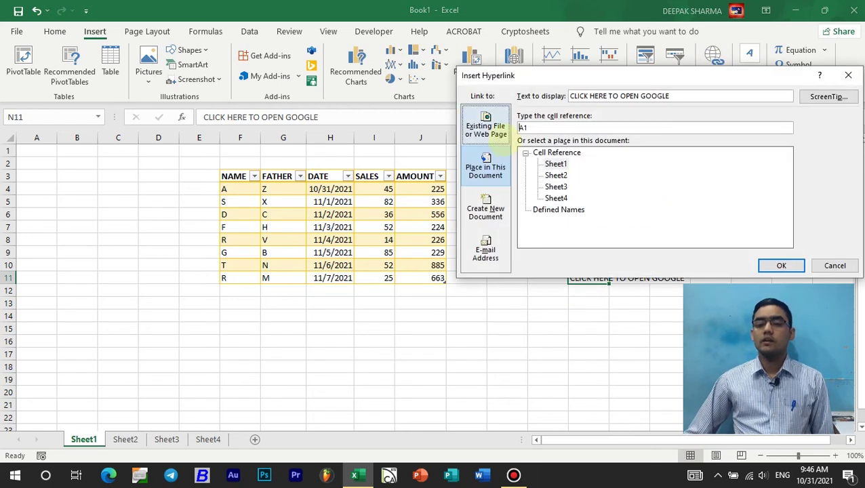
{"action": "left_click", "coordinate": [501, 127]}
{"action": "left_click", "coordinate": [589, 242]}
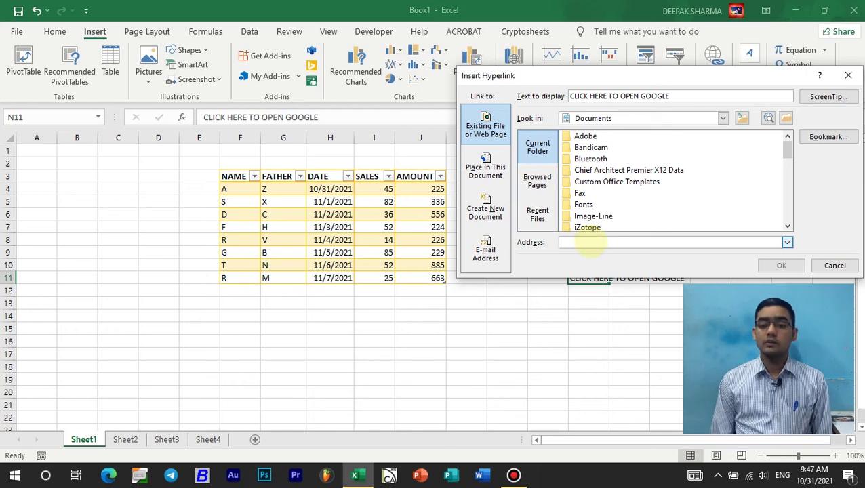
{"action": "left_click", "coordinate": [536, 180]}
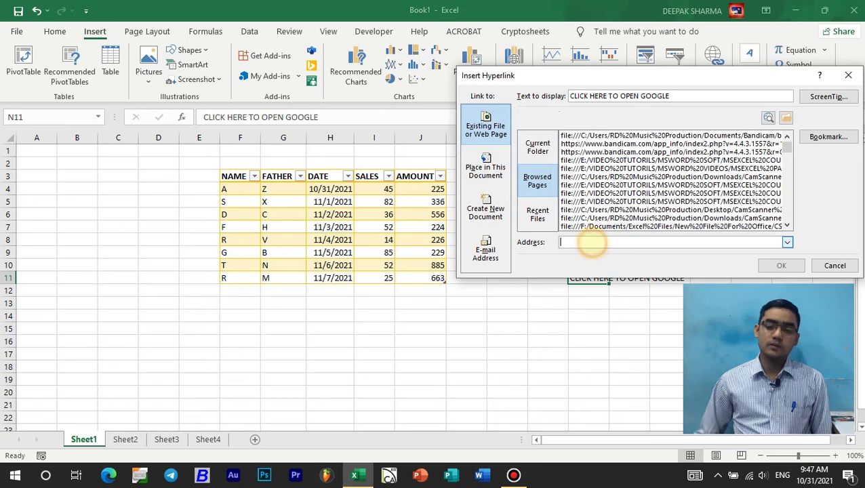
{"action": "type", "text": "HTTP:"}
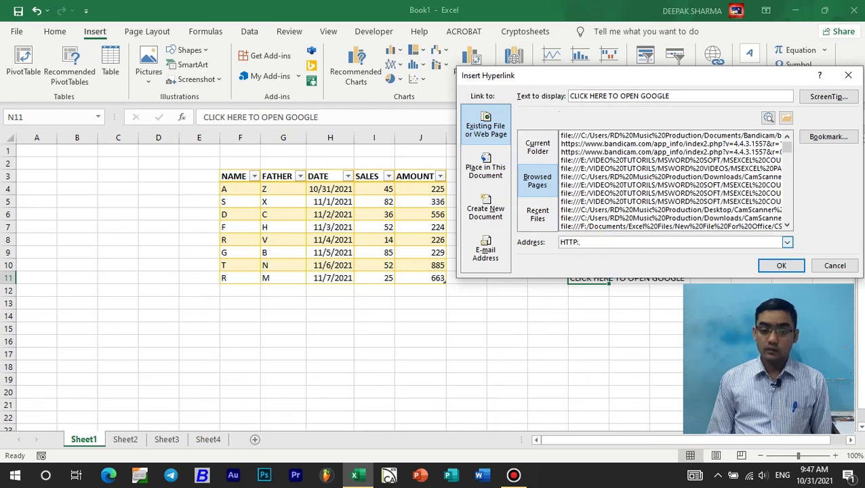
{"action": "type", "text": "//WWW.GOOGLE.COM/"}
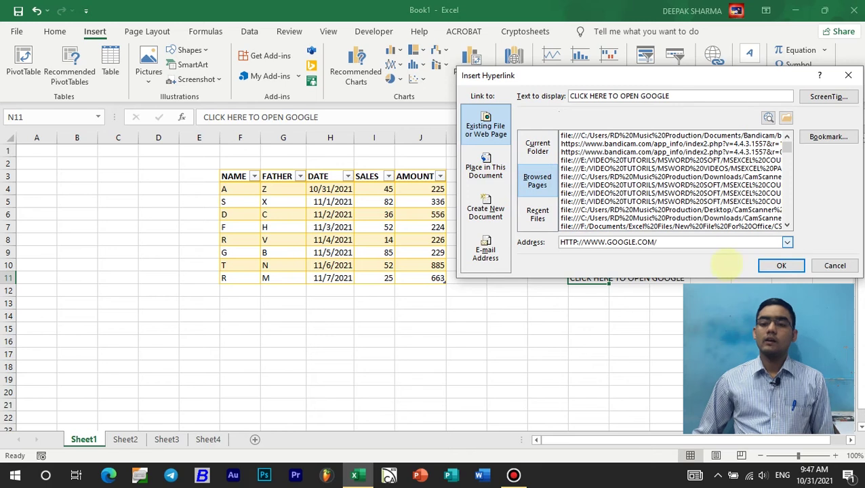
{"action": "left_click", "coordinate": [773, 262]}
{"action": "left_click", "coordinate": [608, 330]}
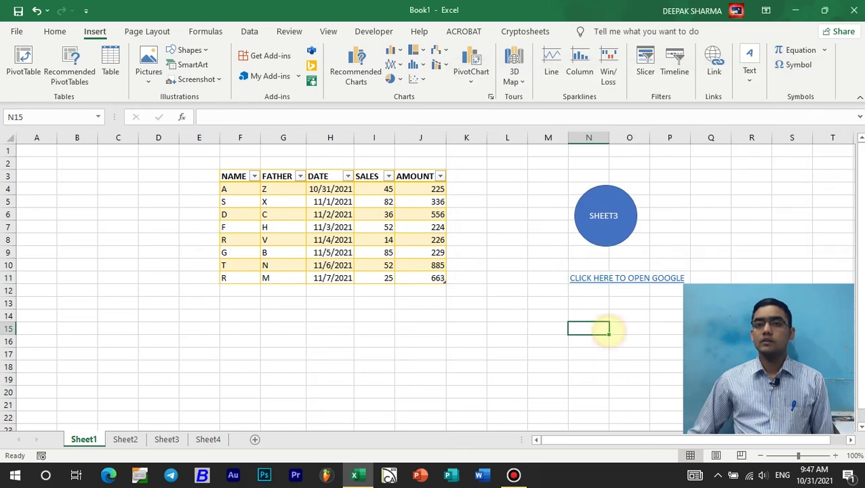
Follow the web link in cell N11, decline the browser page's password checkup offer, and switch back to the Excel workbook.
{"action": "left_click", "coordinate": [588, 278]}
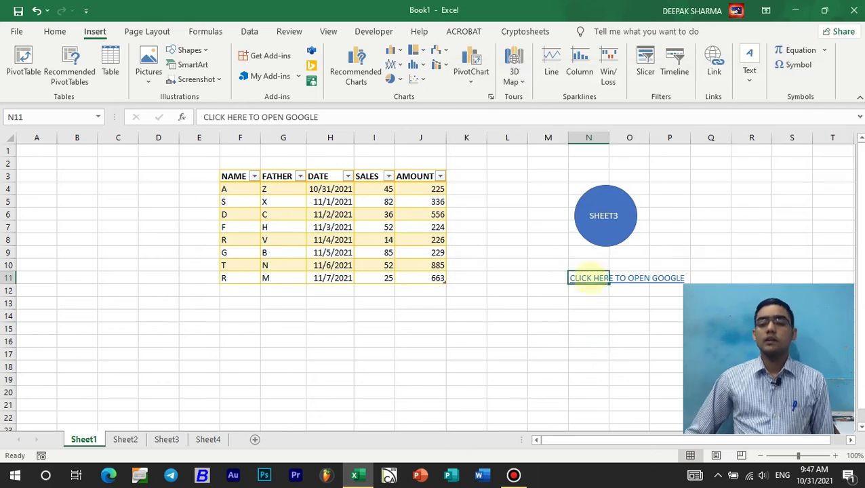
{"action": "left_click", "coordinate": [590, 278]}
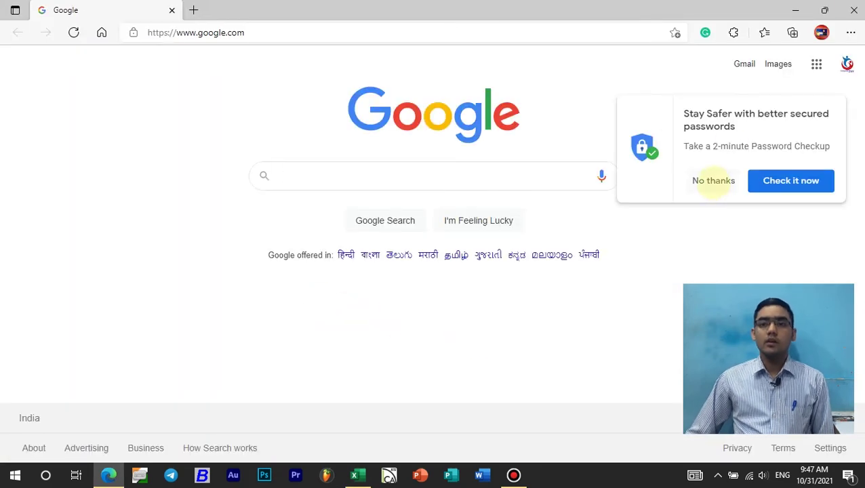
{"action": "left_click", "coordinate": [713, 180]}
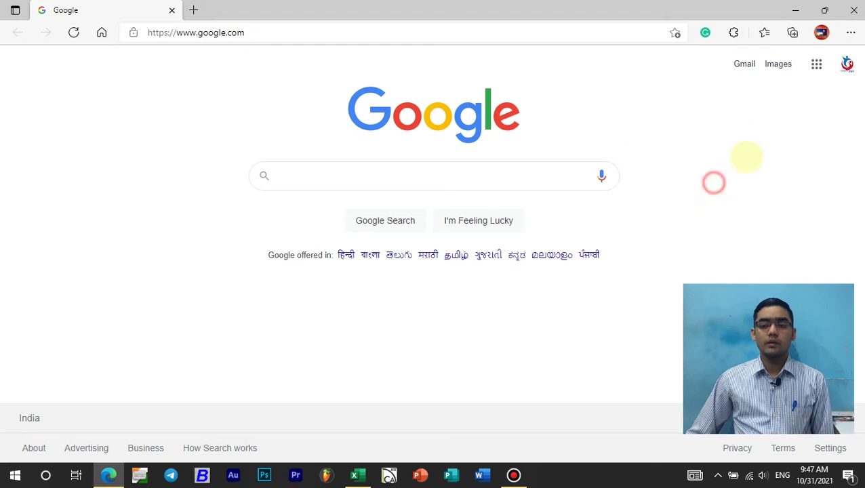
{"action": "key", "text": "alt+Tab"}
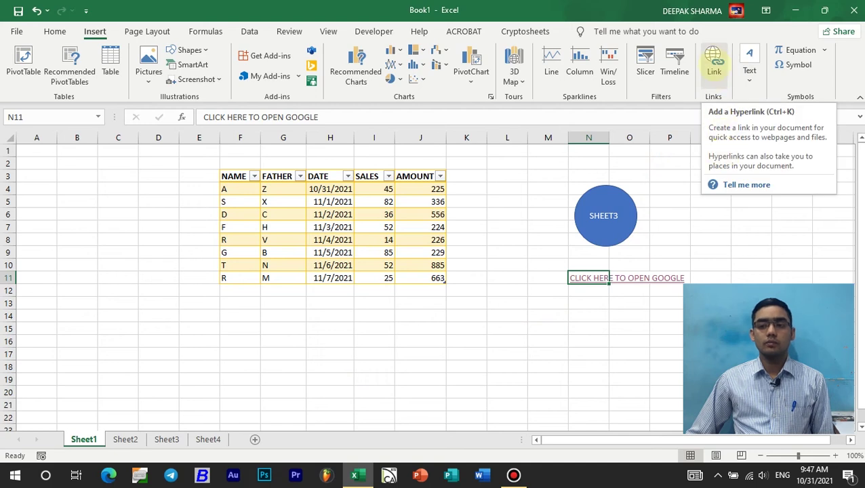
Draw a text box about 2.19" wide and 2.33" high over columns Q to S containing THE QUICK BROWN FOX JUMPS UPON RIGHT.
{"action": "left_click", "coordinate": [512, 264]}
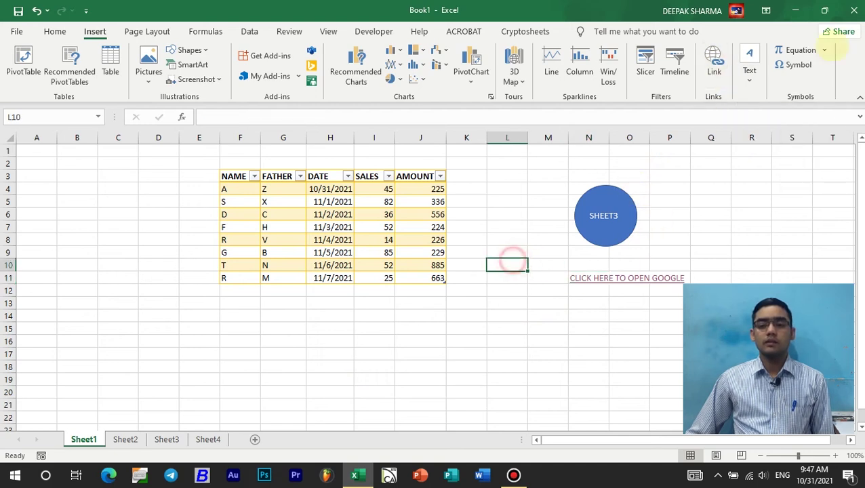
{"action": "left_click", "coordinate": [749, 83]}
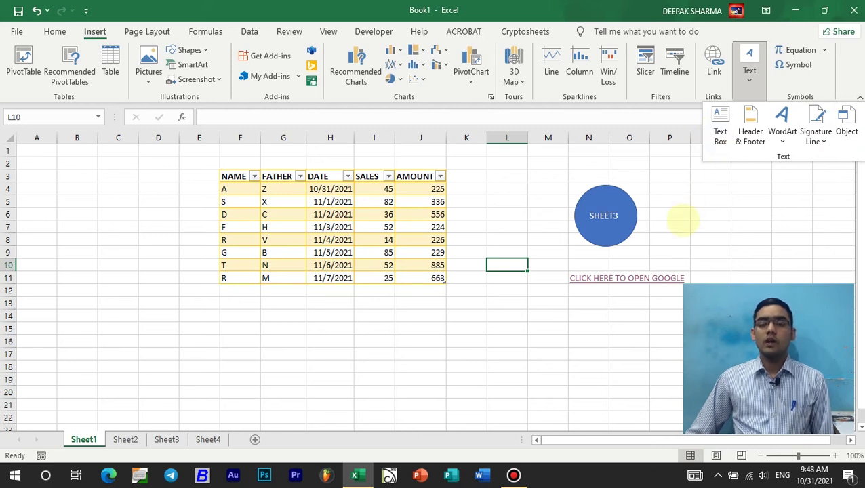
{"action": "left_click", "coordinate": [720, 127]}
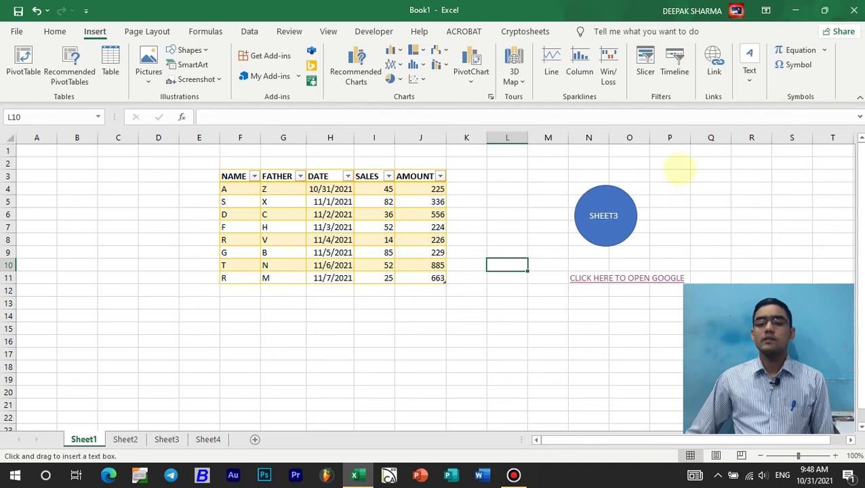
{"action": "left_click_drag", "start_coordinate": [690, 153], "coordinate": [825, 283]}
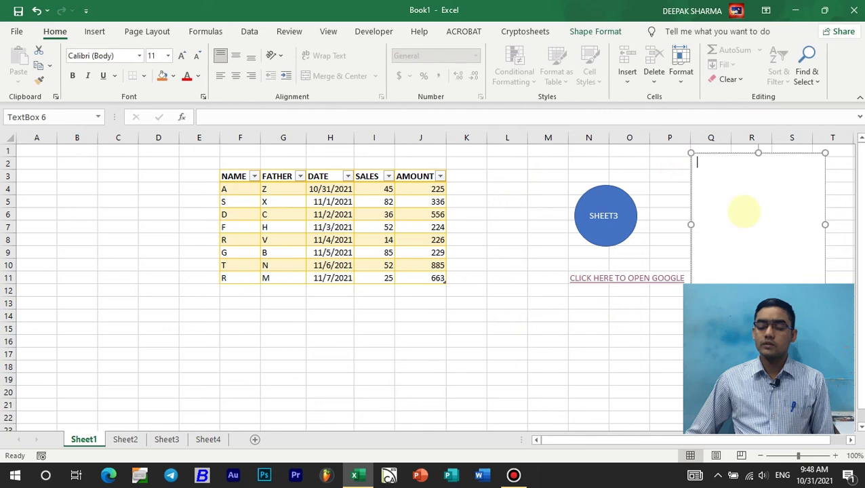
{"action": "type", "text": "THE QUIC"}
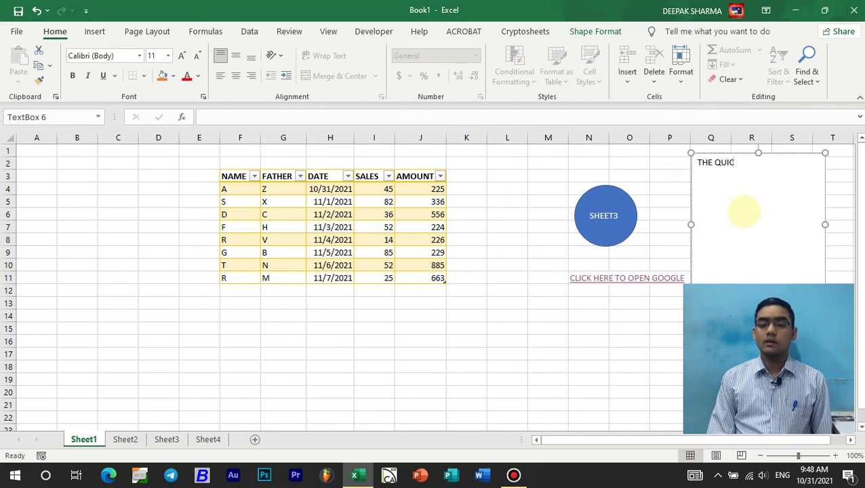
{"action": "type", "text": "K BROWN FOX JUM"}
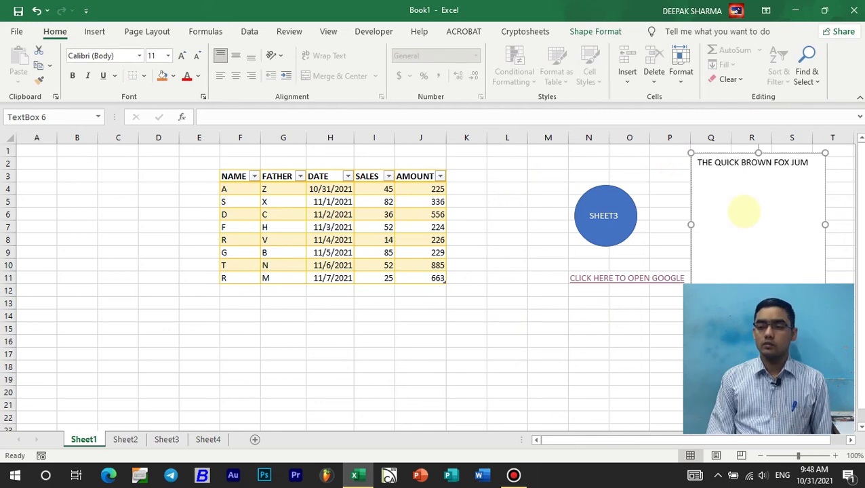
{"action": "type", "text": "PS UPON RIGHT"}
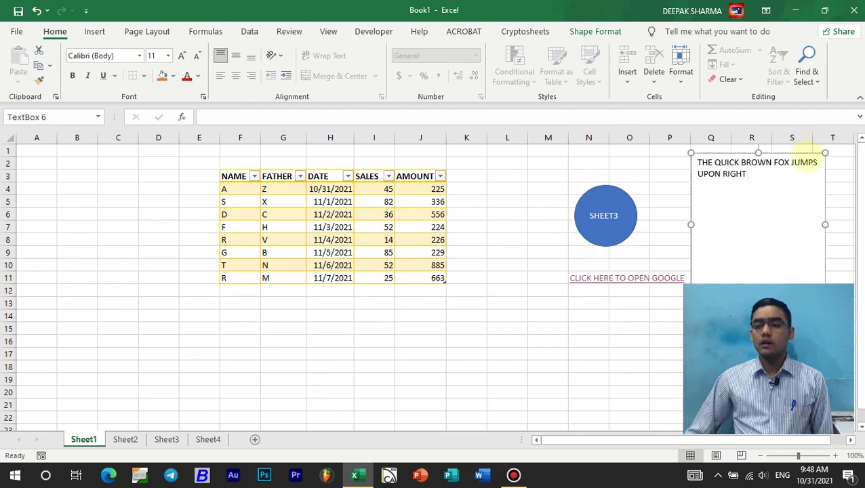
Apply the light orange gradient theme style from the fourth row of shape styles to the text box.
{"action": "left_click", "coordinate": [803, 152]}
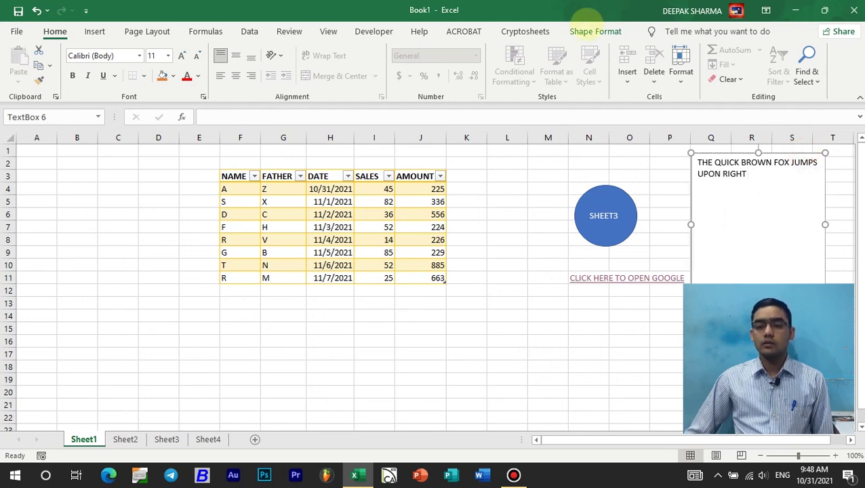
{"action": "left_click", "coordinate": [600, 32]}
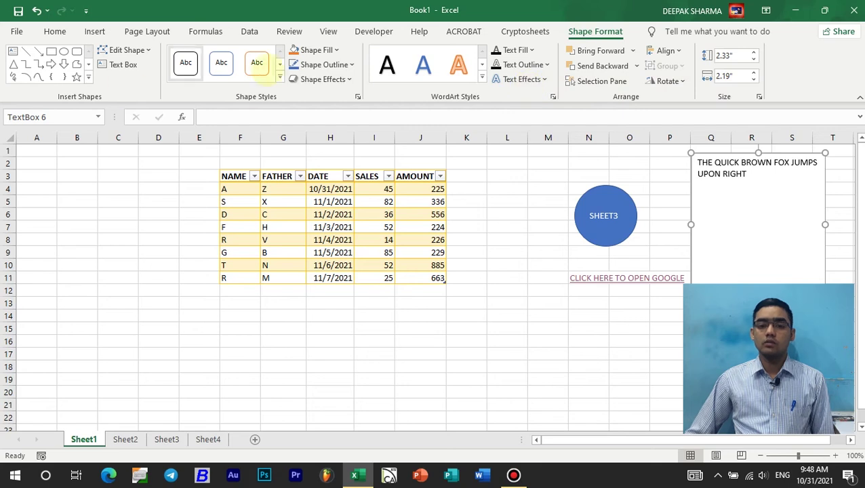
{"action": "left_click", "coordinate": [279, 78]}
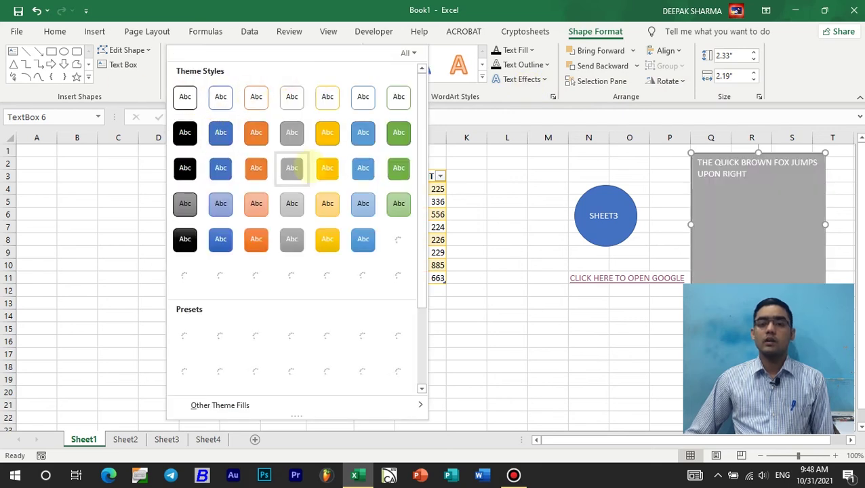
{"action": "left_click", "coordinate": [256, 204]}
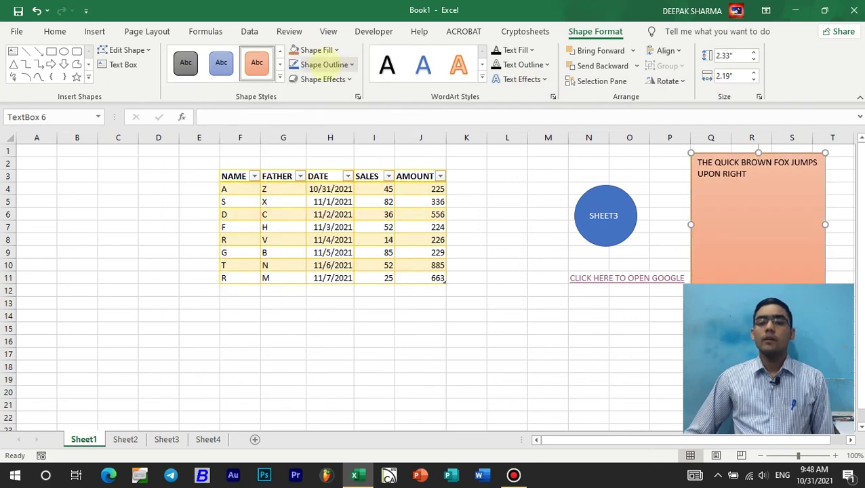
Review the text box's fill and outline colour options without changing them, and delete the text box.
{"action": "left_click", "coordinate": [317, 51]}
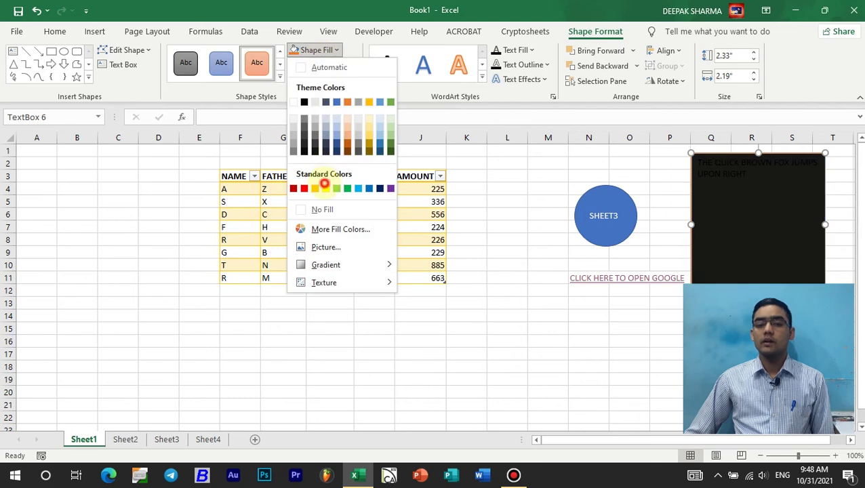
{"action": "left_click", "coordinate": [342, 40]}
{"action": "left_click", "coordinate": [339, 64]}
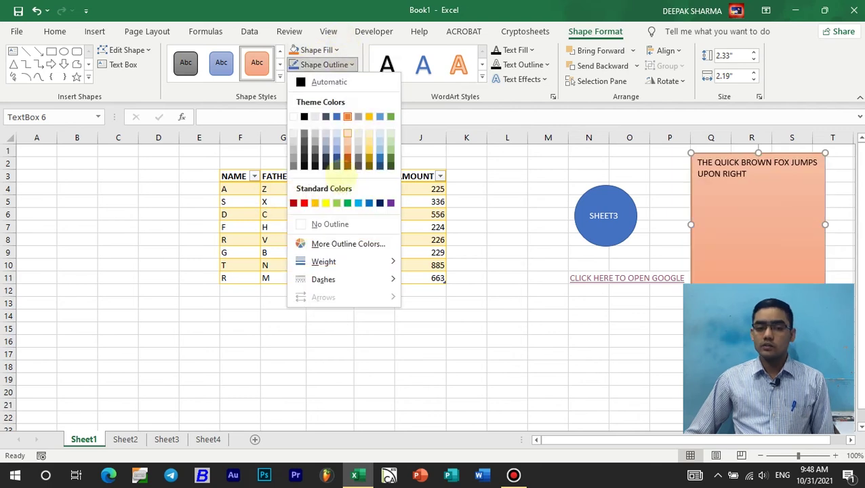
{"action": "left_click", "coordinate": [350, 45]}
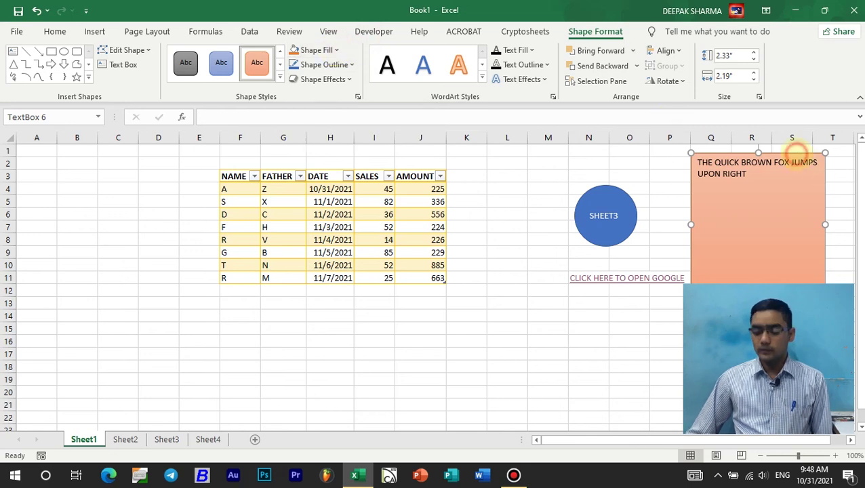
{"action": "key", "text": "Delete"}
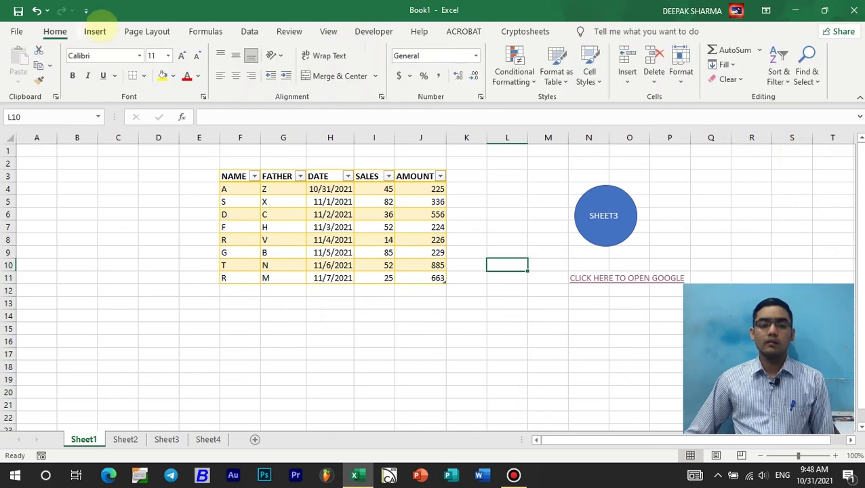
Insert a header and footer on Sheet1 and go through the first page header's left, center and right sections.
{"action": "left_click", "coordinate": [94, 32]}
{"action": "left_click", "coordinate": [749, 71]}
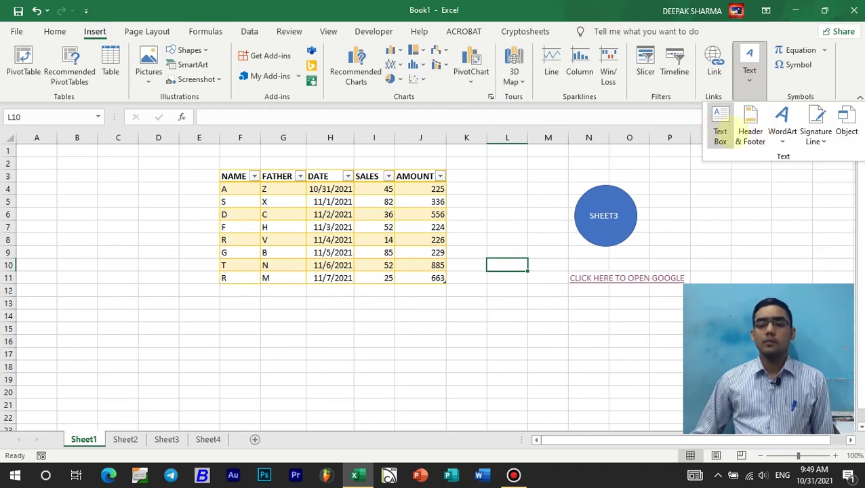
{"action": "left_click", "coordinate": [750, 131]}
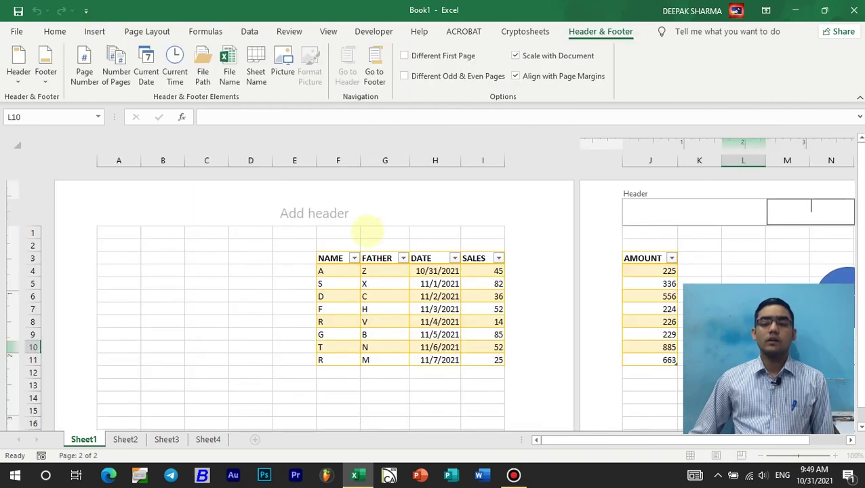
{"action": "left_click", "coordinate": [271, 204]}
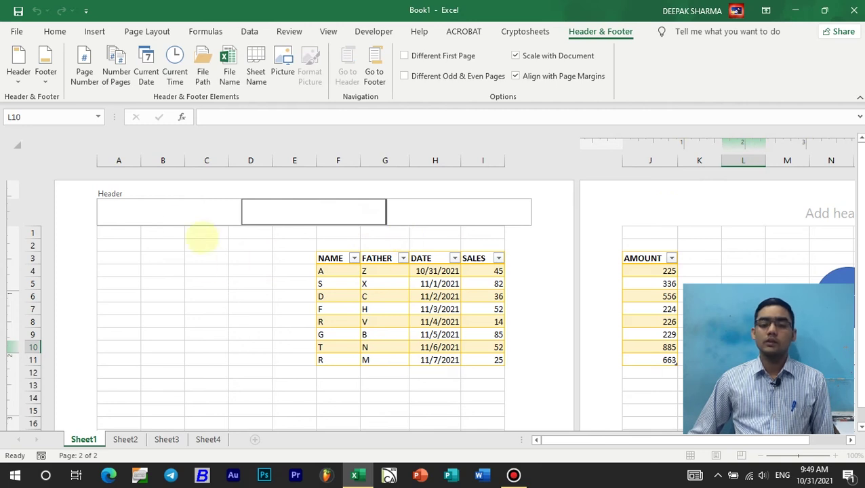
{"action": "left_click", "coordinate": [157, 214]}
{"action": "left_click", "coordinate": [284, 207]}
{"action": "left_click", "coordinate": [428, 205]}
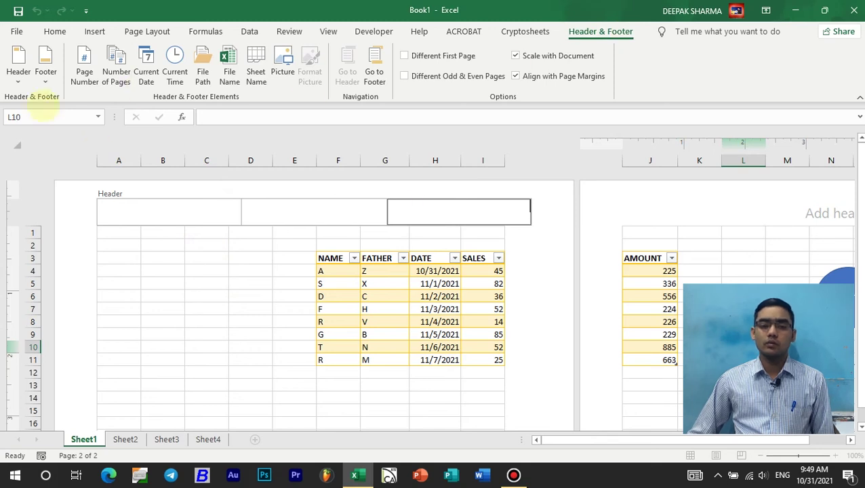
Insert the page number in the left header section and the current date in the center section.
{"action": "left_click", "coordinate": [152, 206]}
{"action": "left_click", "coordinate": [77, 87]}
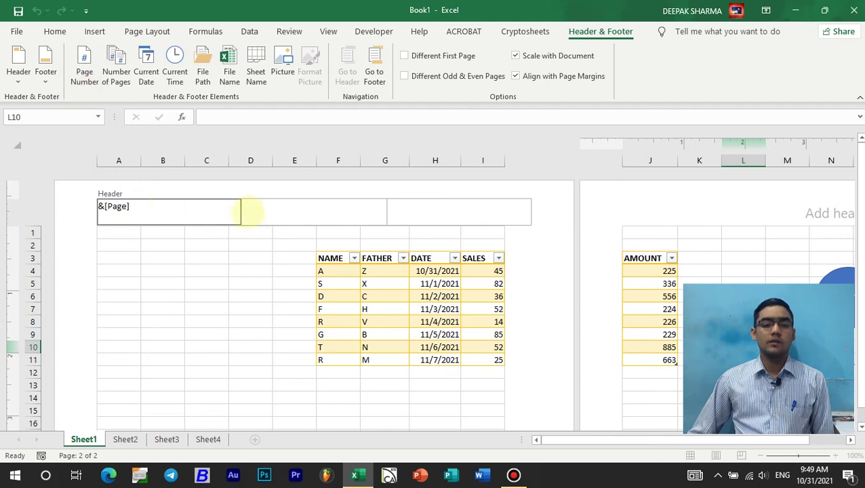
{"action": "left_click", "coordinate": [256, 208]}
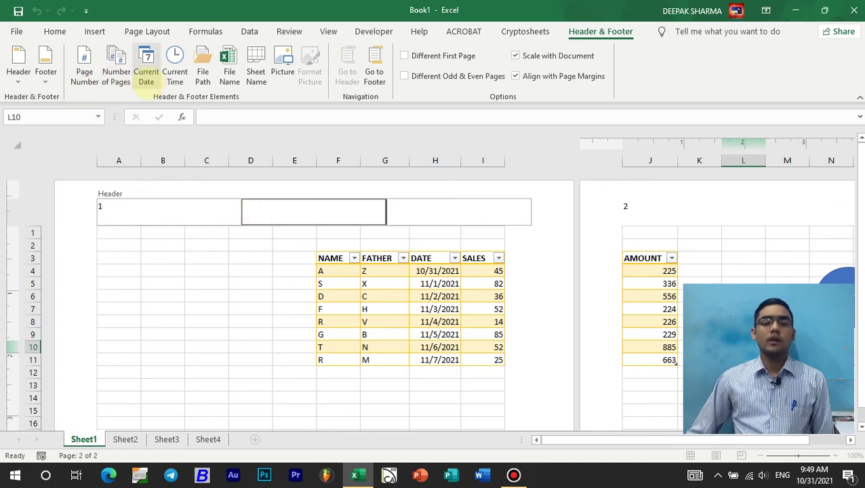
{"action": "left_click", "coordinate": [146, 82]}
Insert the file path in the right header section, check the other sections' codes, and finish editing the header.
{"action": "left_click", "coordinate": [436, 212]}
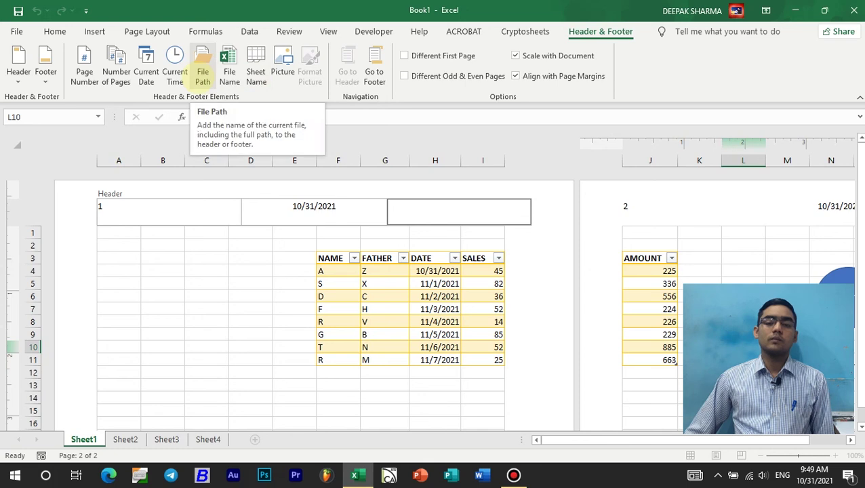
{"action": "left_click", "coordinate": [202, 71]}
{"action": "left_click", "coordinate": [288, 210]}
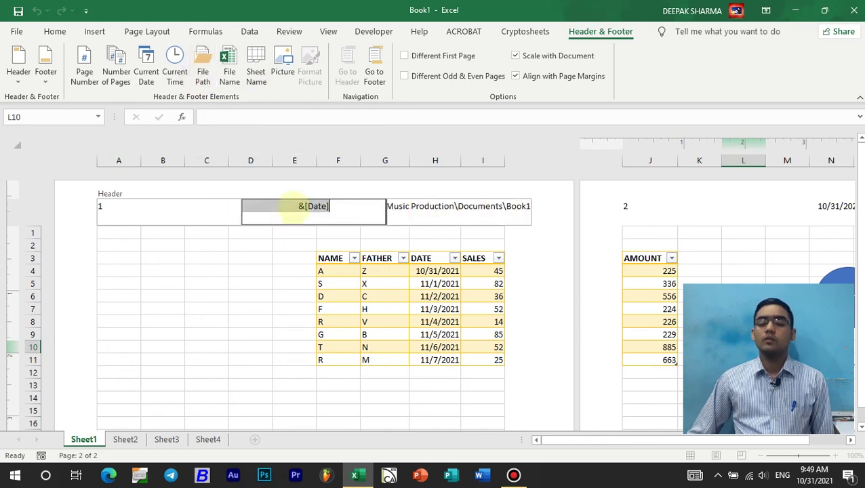
{"action": "left_click", "coordinate": [188, 206]}
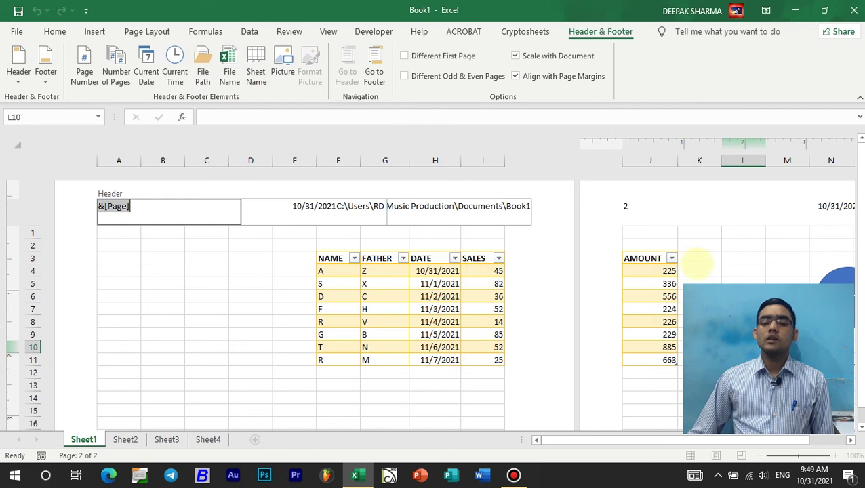
{"action": "left_click_drag", "start_coordinate": [553, 436], "coordinate": [481, 447]}
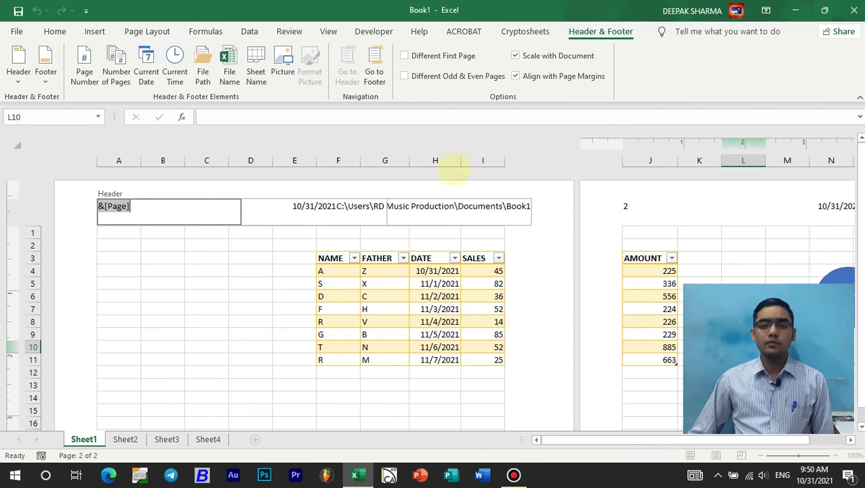
{"action": "left_click", "coordinate": [251, 236]}
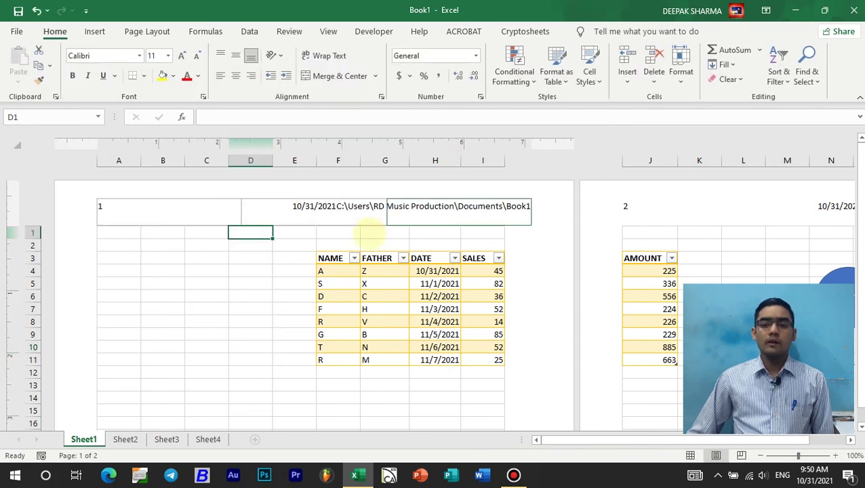
Return Sheet1 to Normal view and check the header in the print preview.
{"action": "left_click", "coordinate": [328, 31]}
{"action": "left_click", "coordinate": [18, 65]}
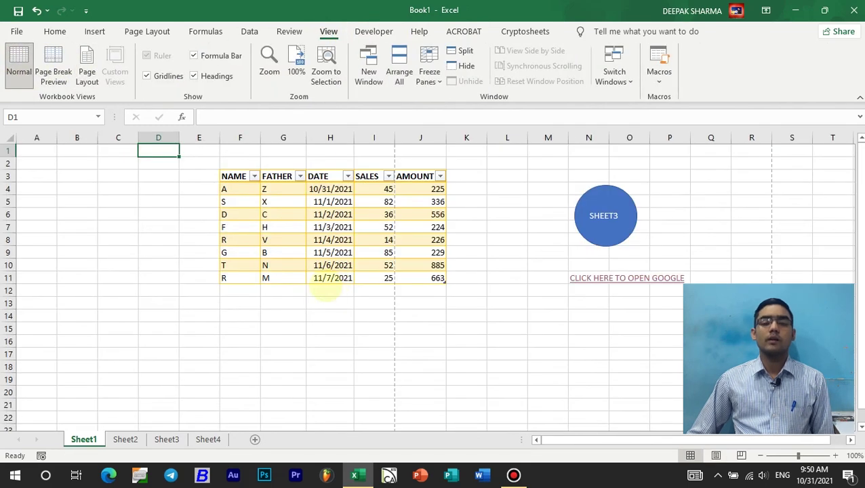
{"action": "key", "text": "ctrl+p"}
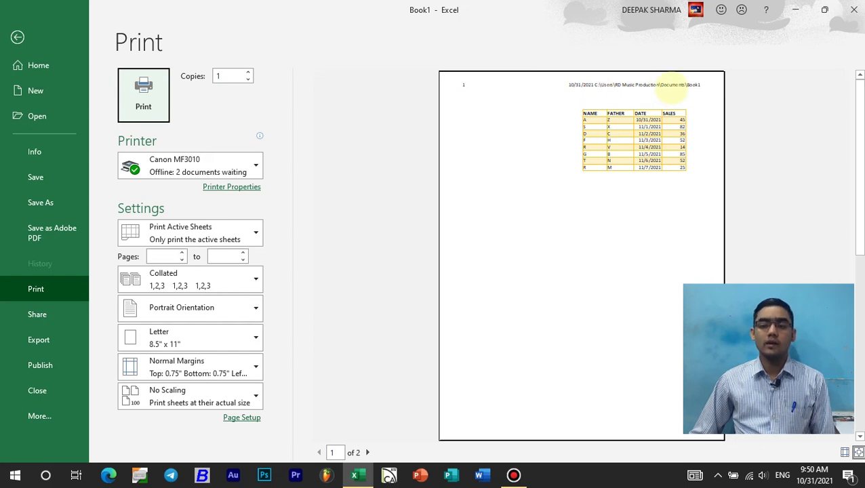
{"action": "key", "text": "Escape"}
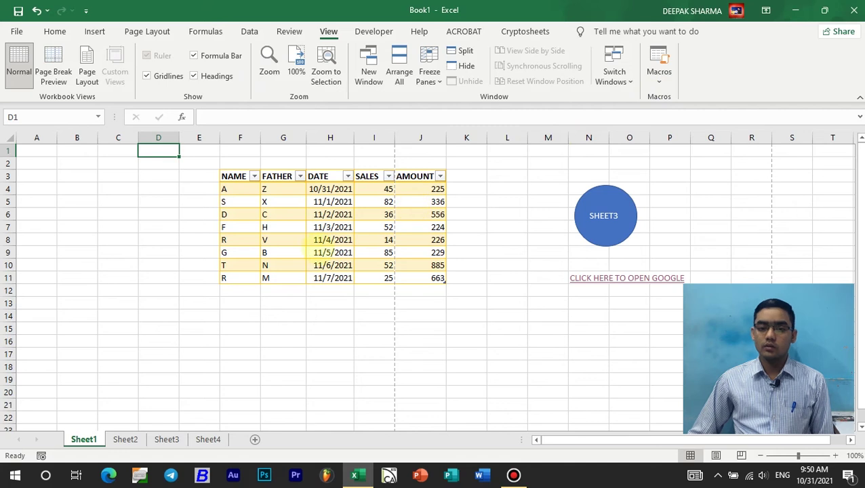
Insert WordArt in the orange style with the text COMPUTER WIZARD and select the whole WordArt object.
{"action": "left_click", "coordinate": [95, 31]}
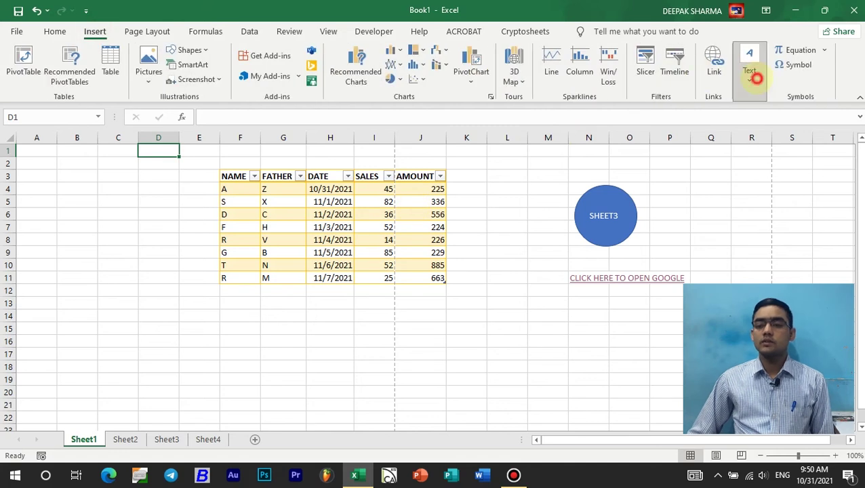
{"action": "left_click", "coordinate": [749, 71]}
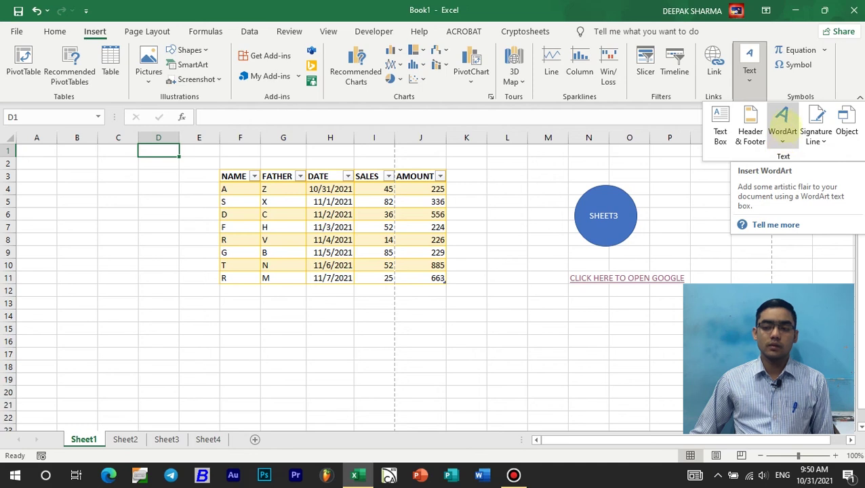
{"action": "left_click", "coordinate": [783, 121]}
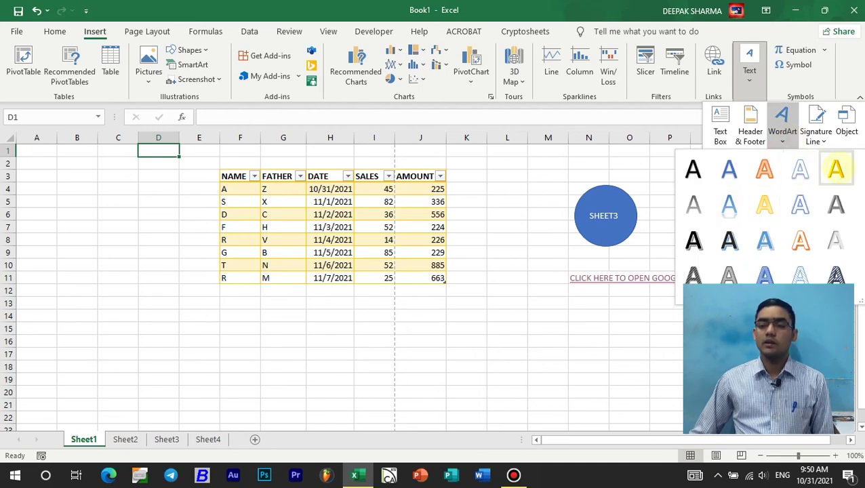
{"action": "left_click", "coordinate": [765, 171]}
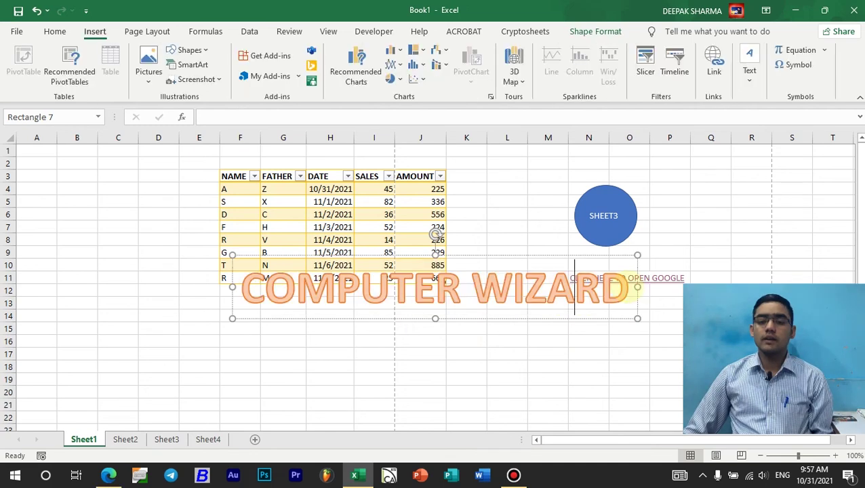
{"action": "left_click", "coordinate": [746, 82]}
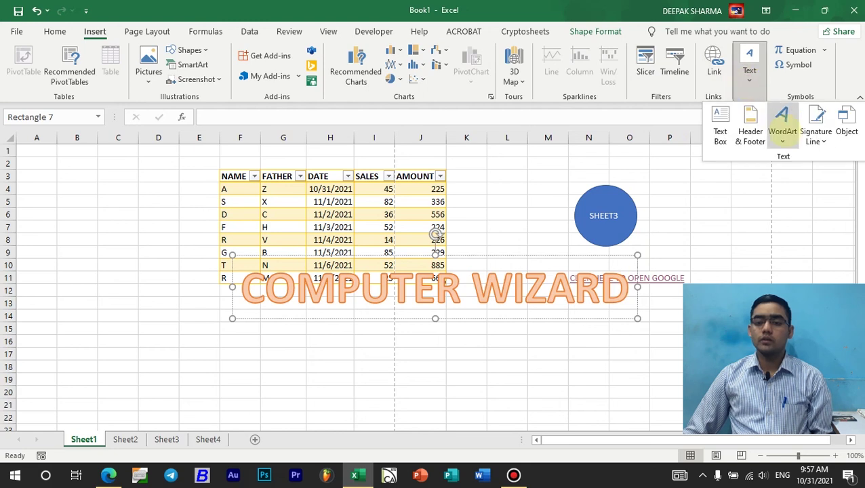
{"action": "left_click", "coordinate": [513, 305]}
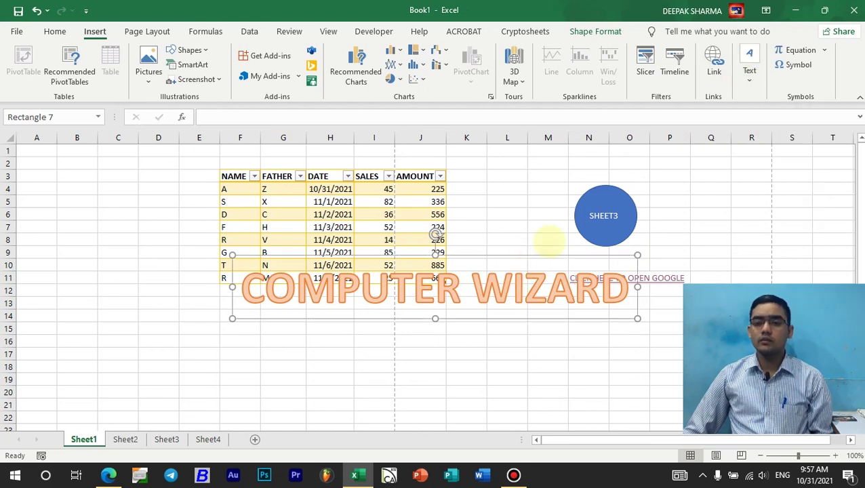
Apply an orange glow text effect to the word WIZARD in the COMPUTER WIZARD WordArt.
{"action": "left_click", "coordinate": [592, 29]}
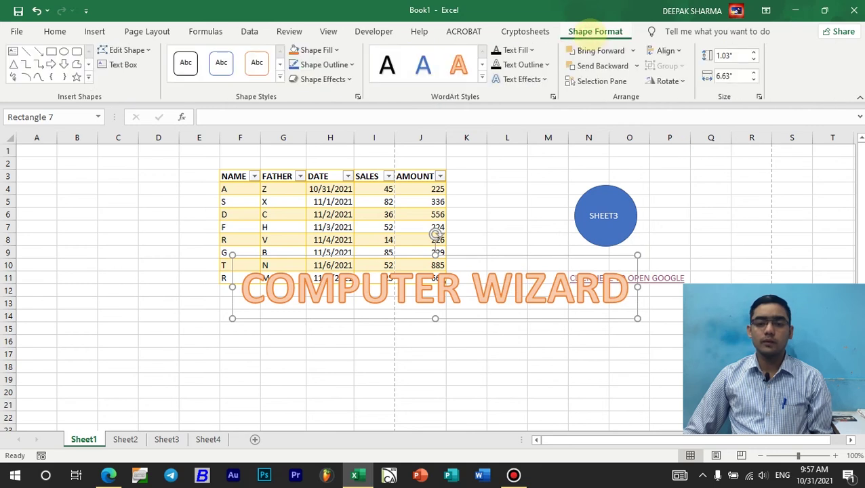
{"action": "left_click", "coordinate": [527, 285]}
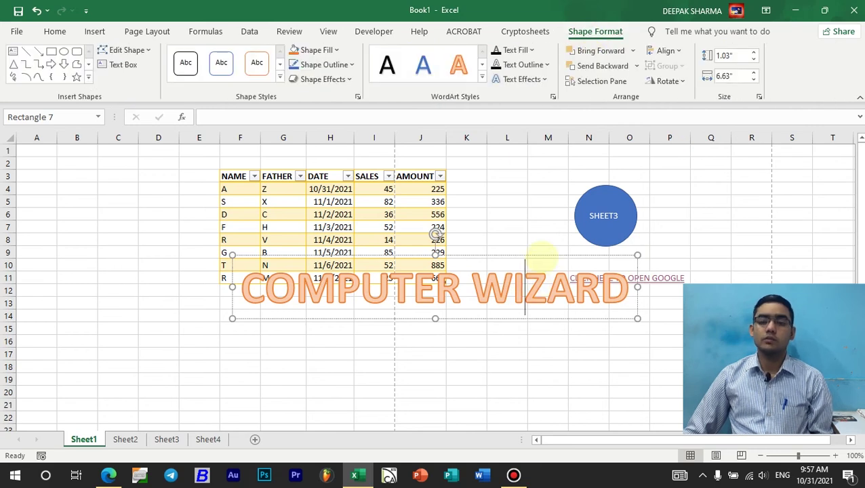
{"action": "left_click", "coordinate": [523, 79]}
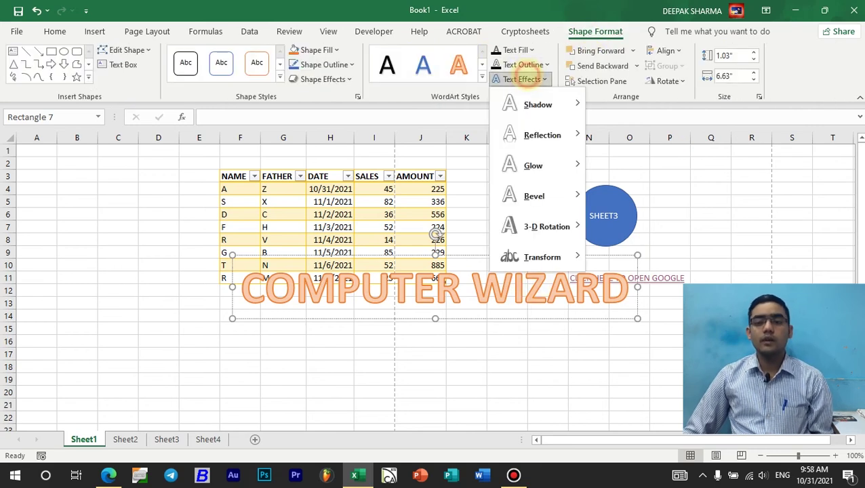
{"action": "mouse_move", "coordinate": [548, 167]}
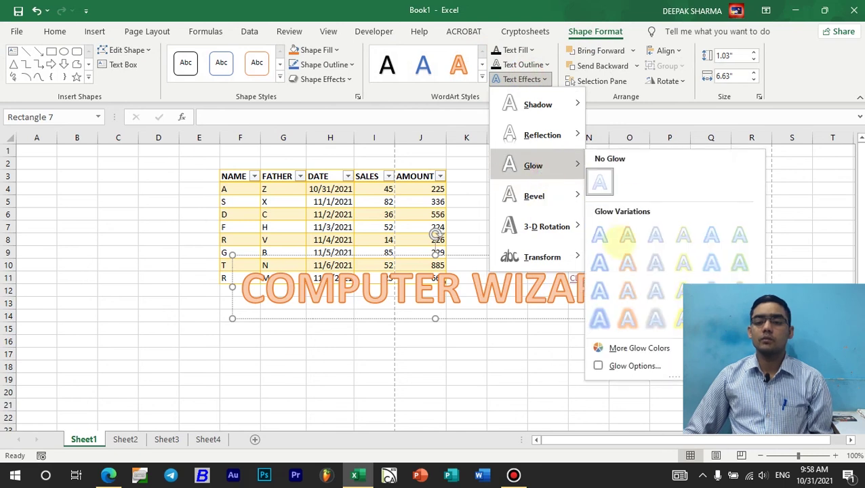
{"action": "left_click", "coordinate": [623, 263]}
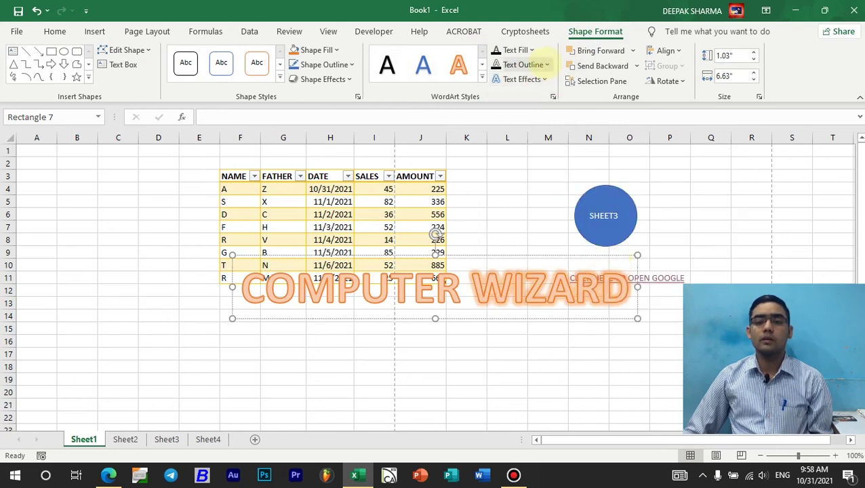
Transform the WordArt with a circular warp and stretch its height to about 1.79".
{"action": "left_click", "coordinate": [522, 78]}
{"action": "left_click", "coordinate": [530, 257]}
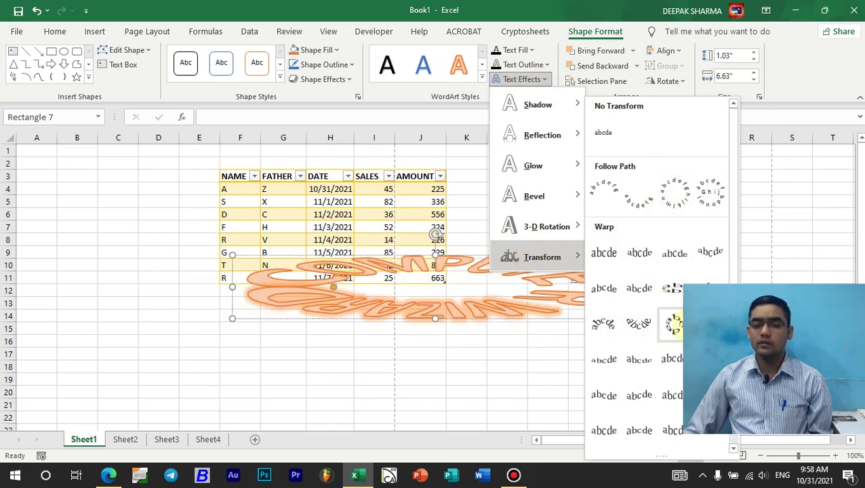
{"action": "left_click", "coordinate": [671, 323]}
{"action": "left_click_drag", "start_coordinate": [434, 318], "coordinate": [434, 365]}
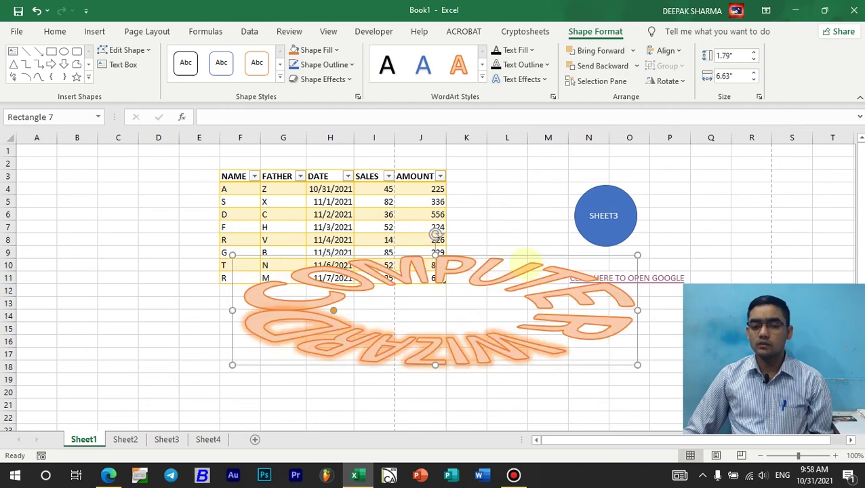
Delete the WordArt and open the setup for a new Microsoft Office signature line.
{"action": "key", "text": "Delete"}
{"action": "left_click", "coordinate": [519, 225]}
{"action": "left_click", "coordinate": [81, 32]}
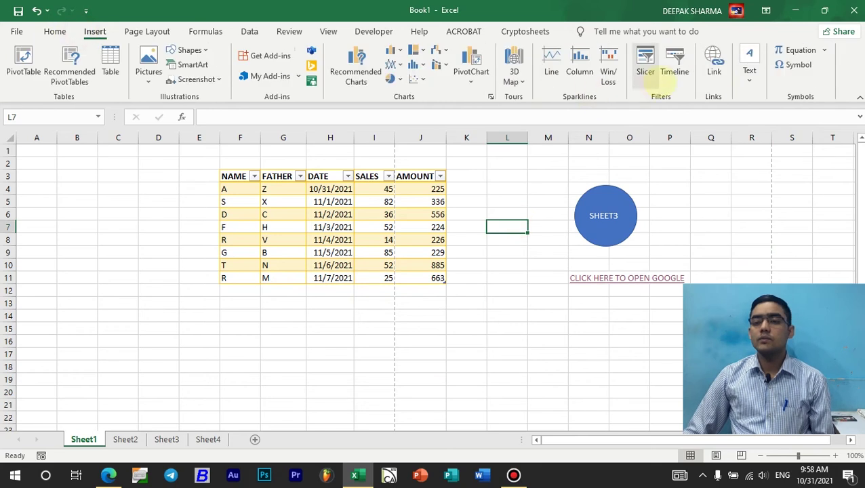
{"action": "left_click", "coordinate": [749, 75]}
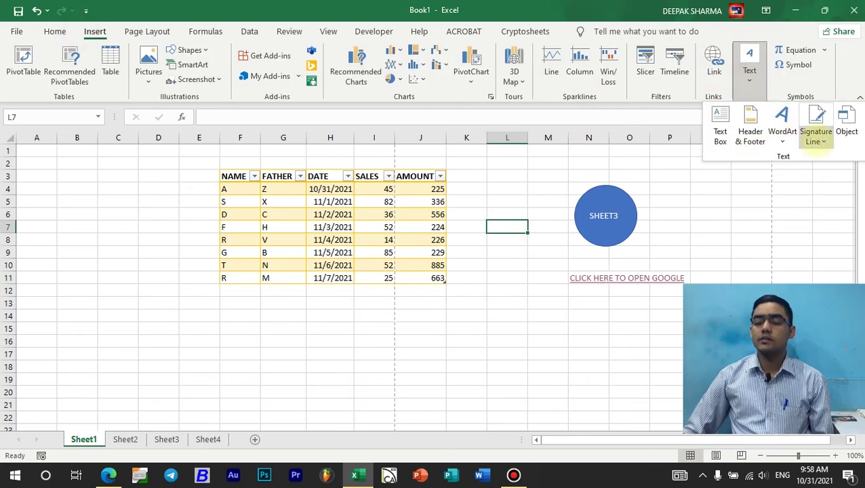
{"action": "left_click", "coordinate": [815, 139]}
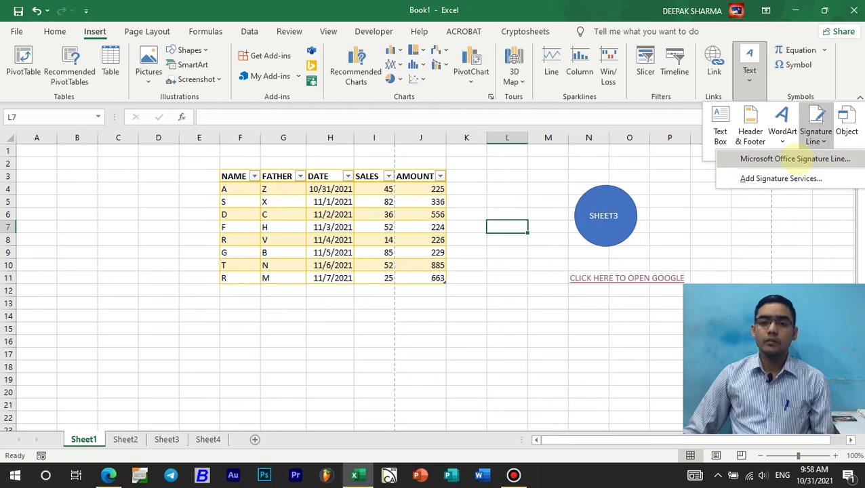
{"action": "left_click", "coordinate": [797, 159]}
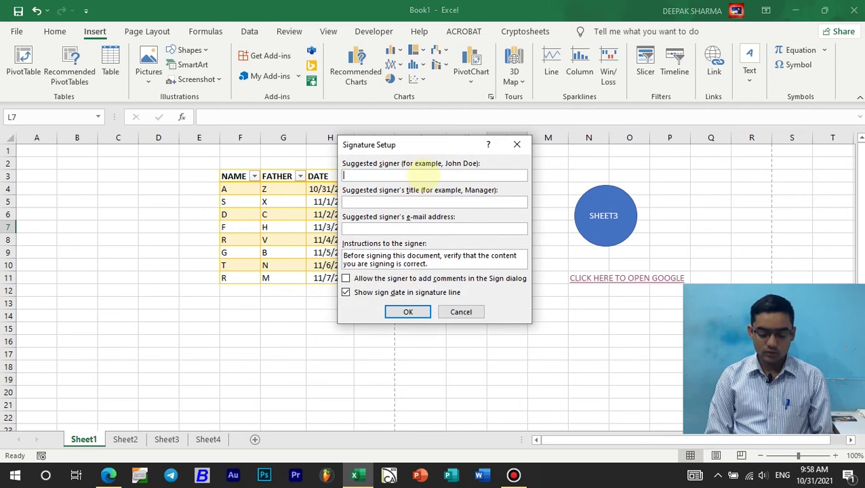
Enter the suggested signer's name and the title SI, and insert the signature line.
{"action": "type", "text": "m"}
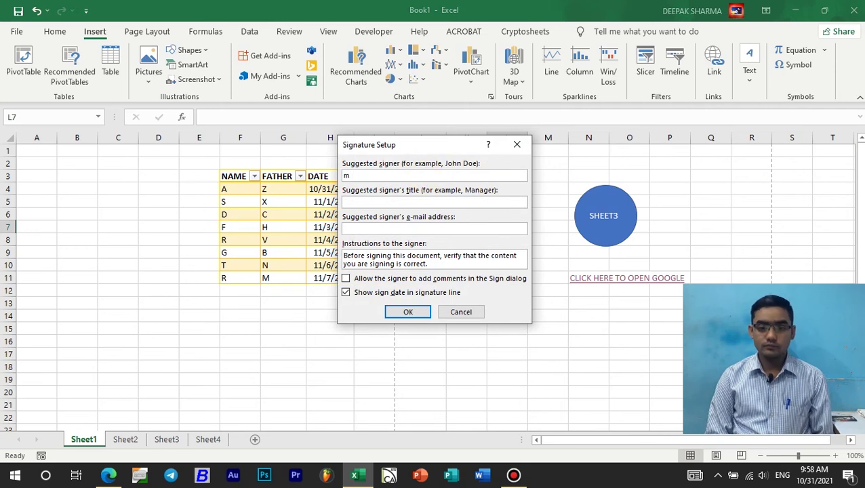
{"action": "type", "text": "r. Riki"}
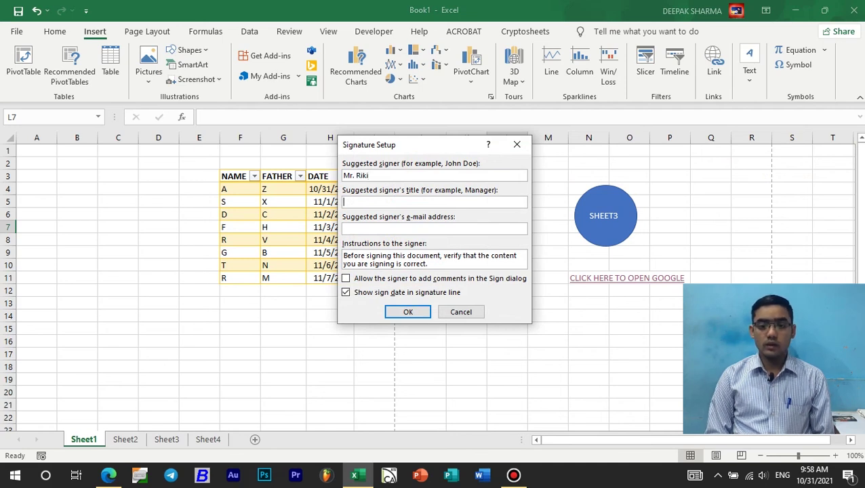
{"action": "type", "text": "Si"}
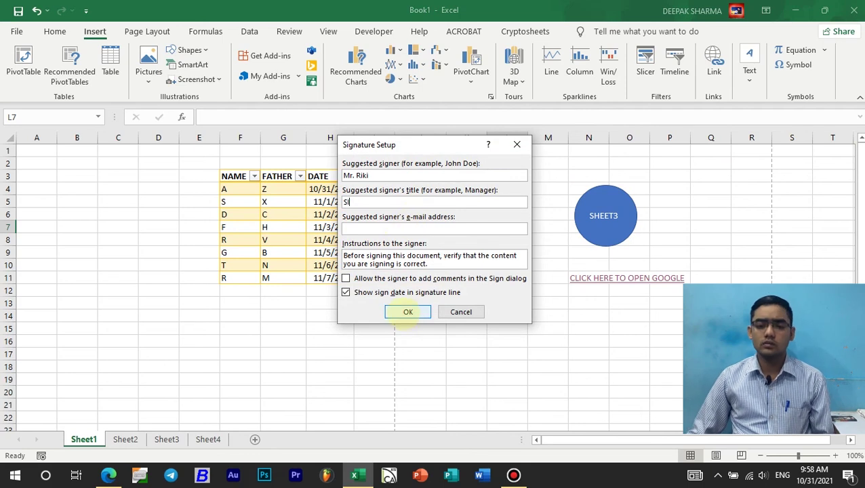
{"action": "left_click", "coordinate": [406, 312]}
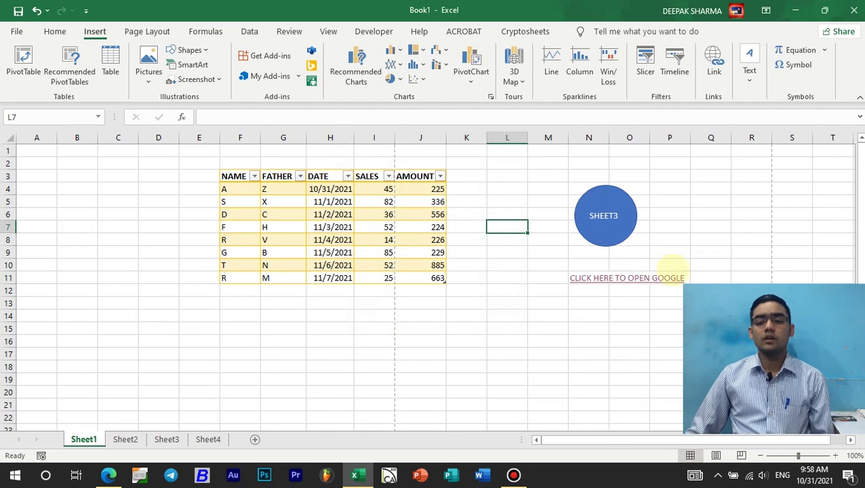
Move the signature line below the CLICK HERE TO OPEN GOOGLE link and deselect it.
{"action": "mouse_move", "coordinate": [560, 239]}
{"action": "left_mouse_down"}
{"action": "mouse_move", "coordinate": [541, 303]}
{"action": "mouse_move", "coordinate": [594, 323]}
{"action": "left_mouse_up"}
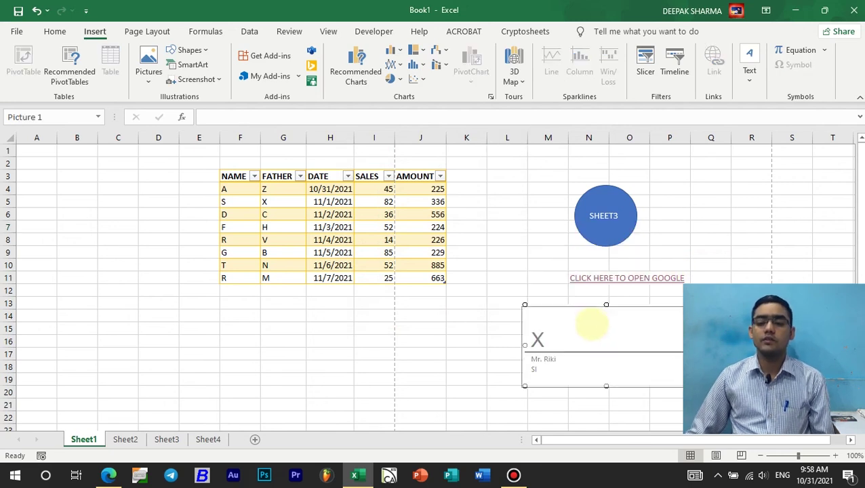
{"action": "left_click", "coordinate": [752, 267]}
{"action": "left_click", "coordinate": [633, 332]}
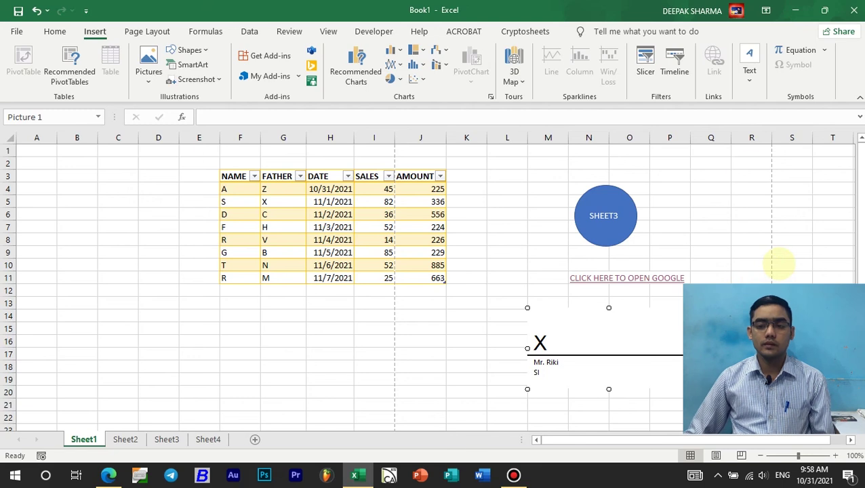
{"action": "left_click", "coordinate": [712, 250]}
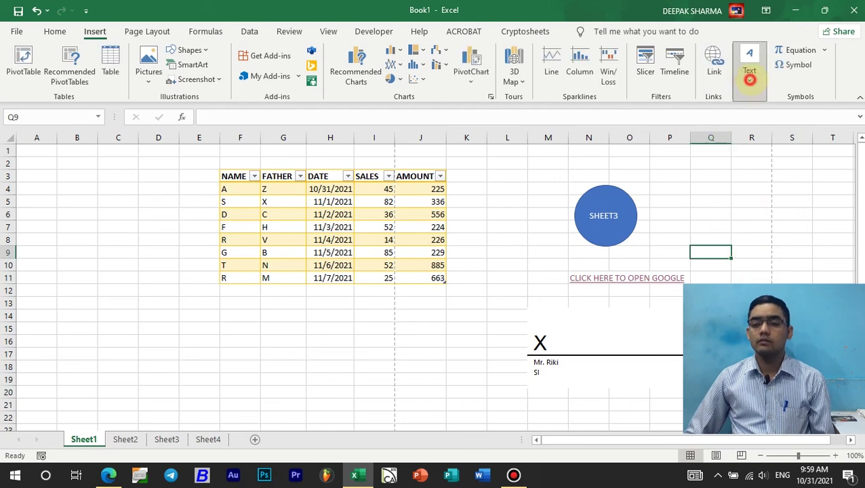
{"action": "left_click", "coordinate": [749, 75]}
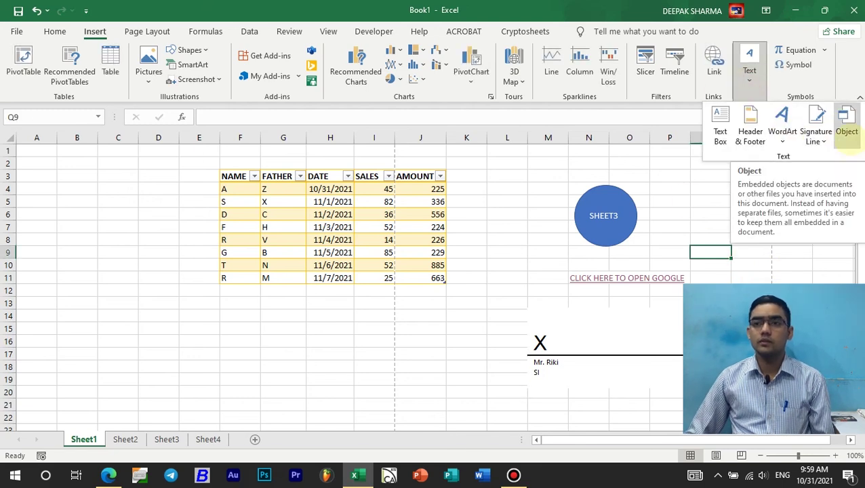
{"action": "left_click", "coordinate": [712, 326]}
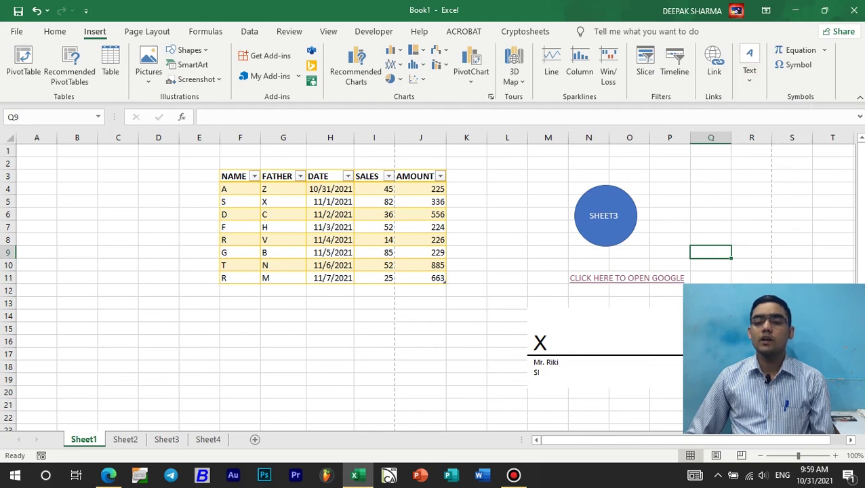
{"action": "left_click", "coordinate": [711, 317]}
Insert a new Bitmap Image object at cell Q5 and open it for drawing.
{"action": "left_click", "coordinate": [702, 200]}
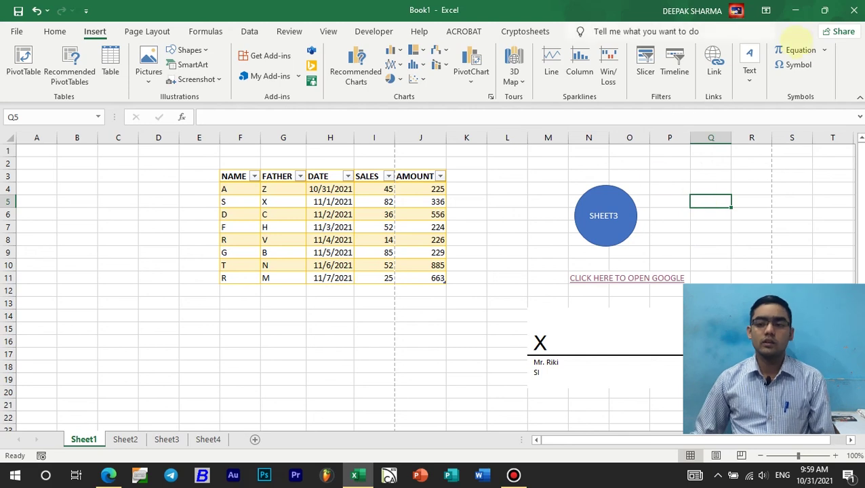
{"action": "left_click", "coordinate": [744, 77]}
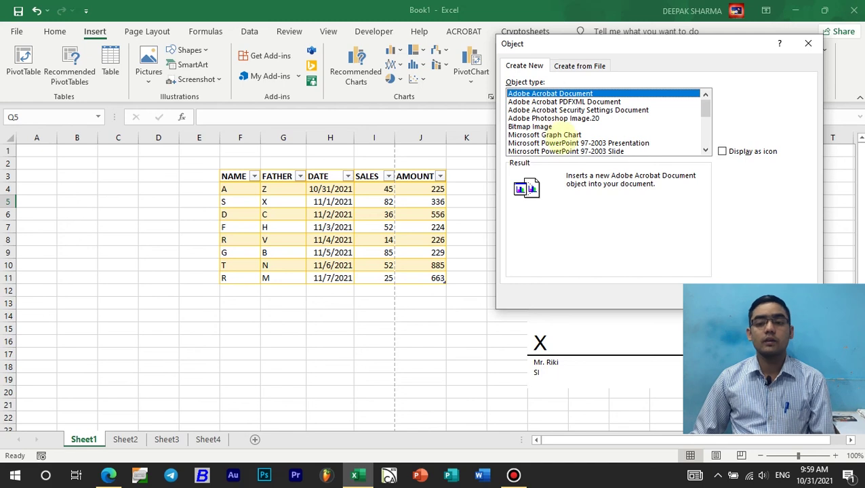
{"action": "left_click", "coordinate": [532, 126]}
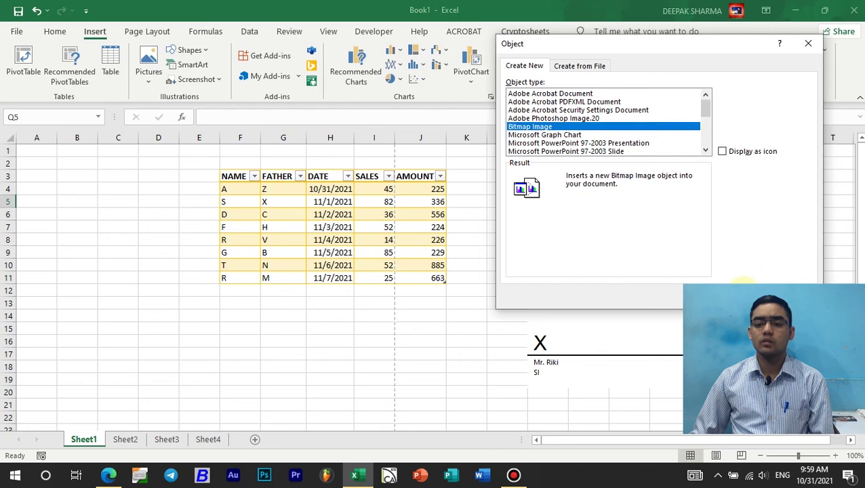
{"action": "left_click", "coordinate": [744, 293]}
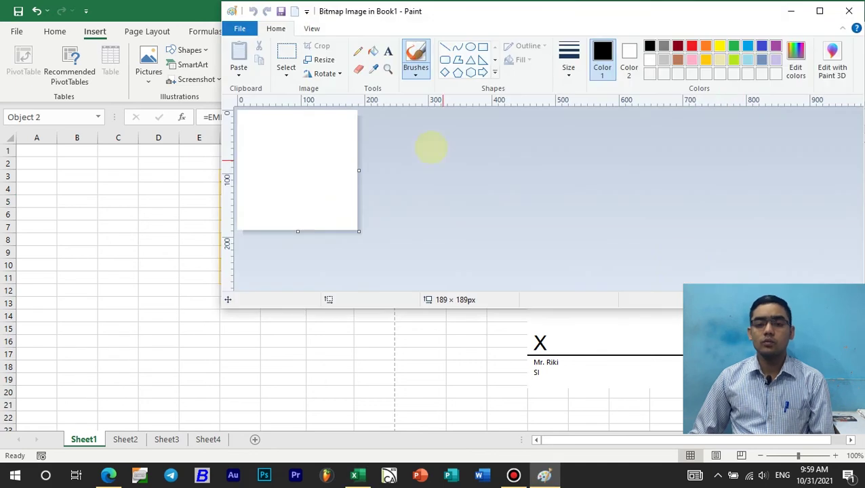
Draw a face on the bitmap canvas with a circle outline, two small oval eyes and a curved mouth.
{"action": "left_click", "coordinate": [470, 47]}
{"action": "mouse_move", "coordinate": [248, 136]}
{"action": "left_mouse_down"}
{"action": "mouse_move", "coordinate": [346, 222]}
{"action": "mouse_move", "coordinate": [340, 207]}
{"action": "mouse_move", "coordinate": [335, 223]}
{"action": "left_mouse_up"}
{"action": "left_click", "coordinate": [353, 128]}
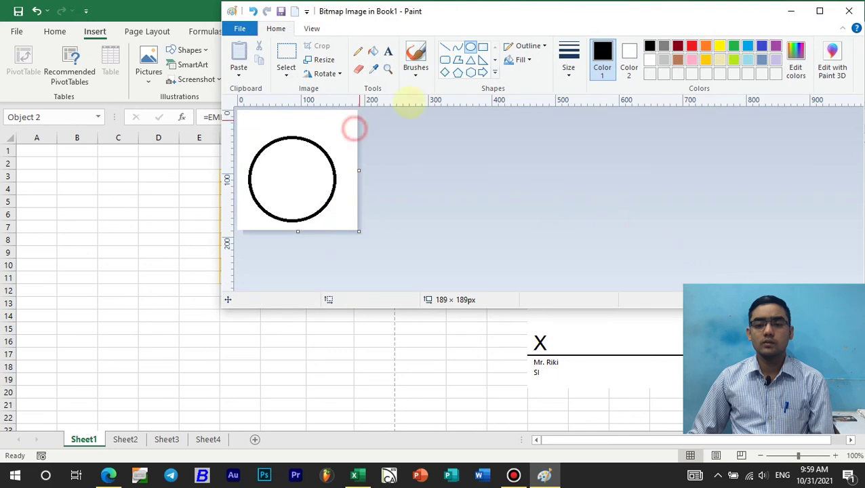
{"action": "left_click", "coordinate": [457, 47]}
{"action": "left_click_drag", "start_coordinate": [271, 183], "coordinate": [332, 183]}
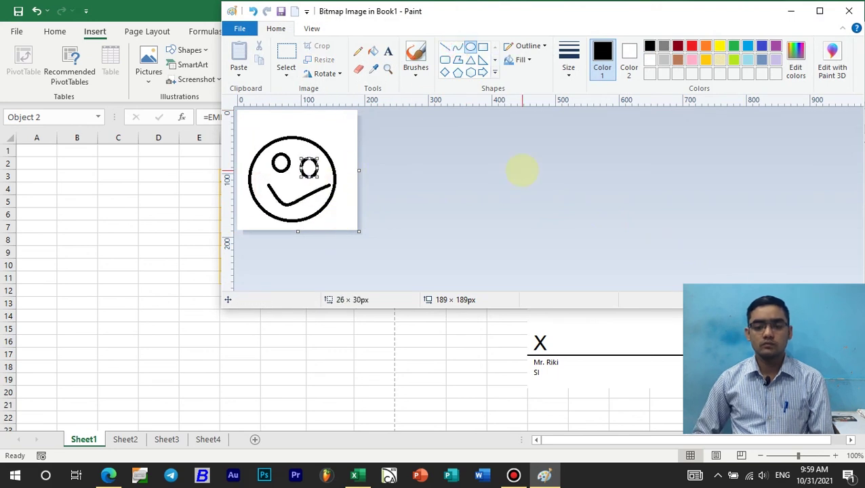
Nudge the face's right eye slightly upward and close the drawing to return to the Excel worksheet.
{"action": "key", "text": "Up"}
{"action": "key", "text": "Up"}
{"action": "key", "text": "Up"}
{"action": "key", "text": "Up"}
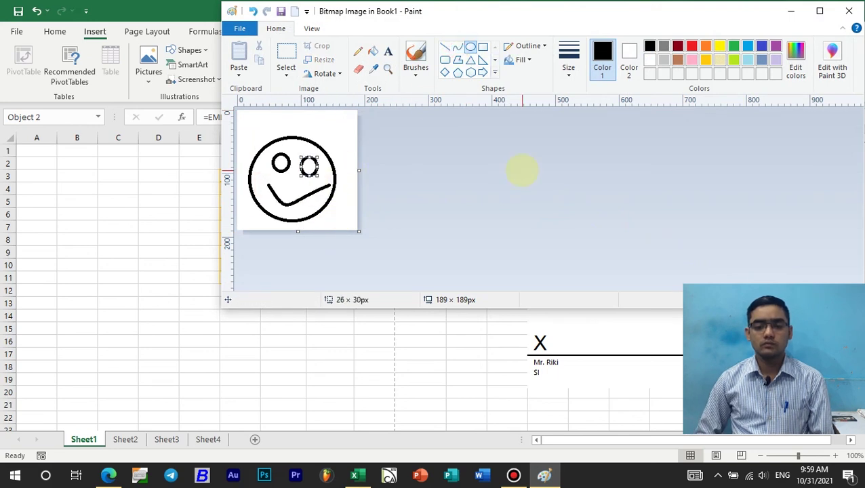
{"action": "left_click", "coordinate": [460, 189]}
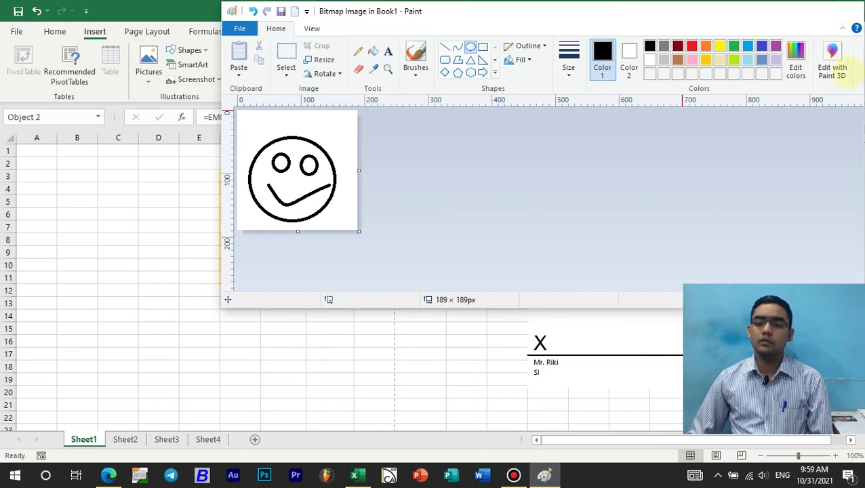
{"action": "left_click", "coordinate": [848, 11]}
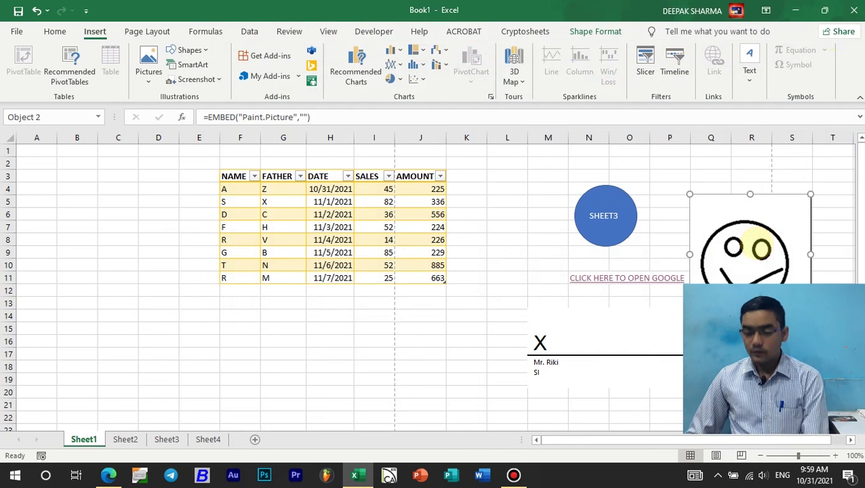
Delete the embedded face drawing from the sheet.
{"action": "key", "text": "Delete"}
{"action": "left_click", "coordinate": [749, 65]}
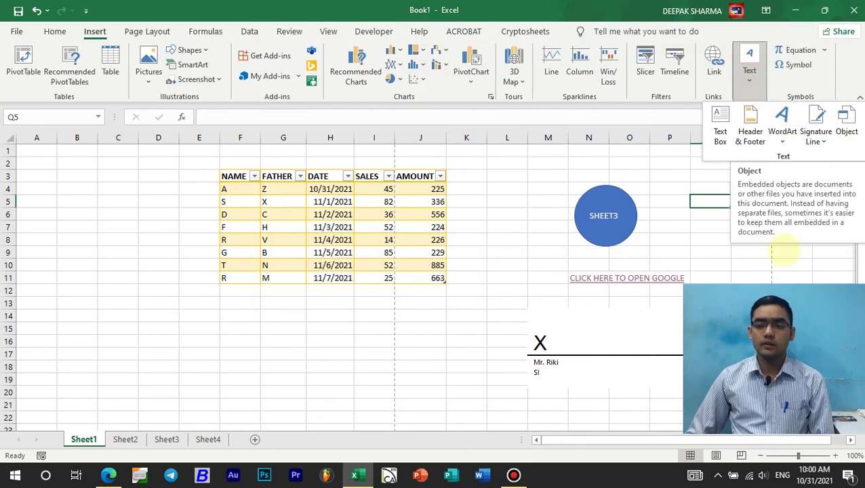
{"action": "left_click", "coordinate": [733, 282]}
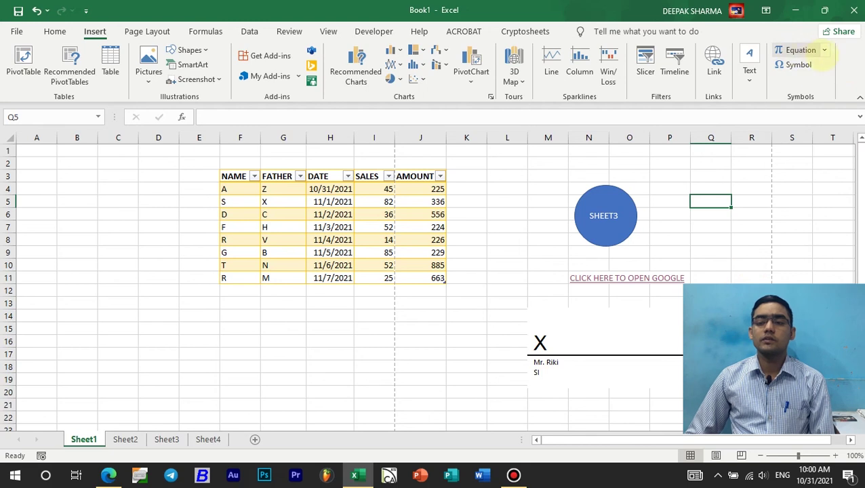
Try to write an equation by hand with Ink Equation.
{"action": "left_click", "coordinate": [823, 50]}
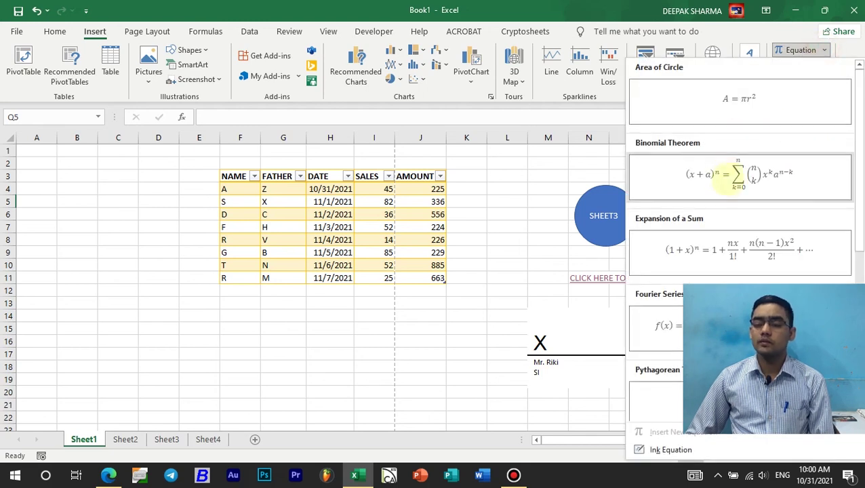
{"action": "left_click", "coordinate": [678, 450]}
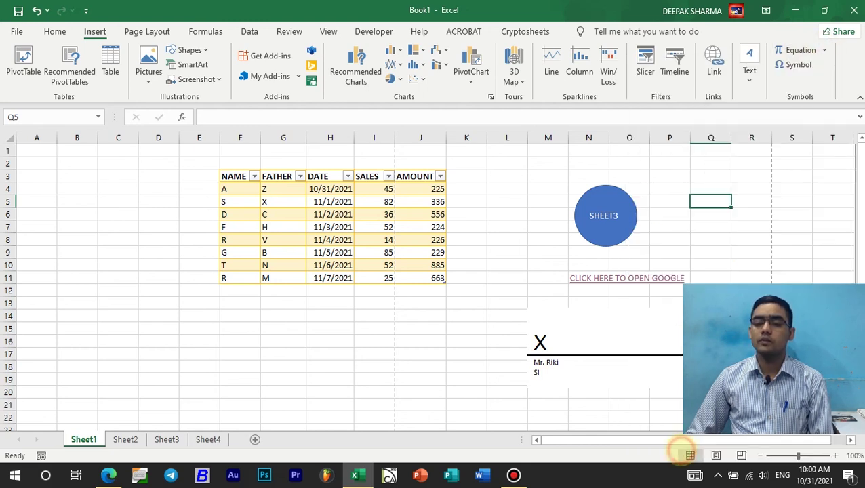
{"action": "left_click_drag", "start_coordinate": [406, 174], "coordinate": [467, 117]}
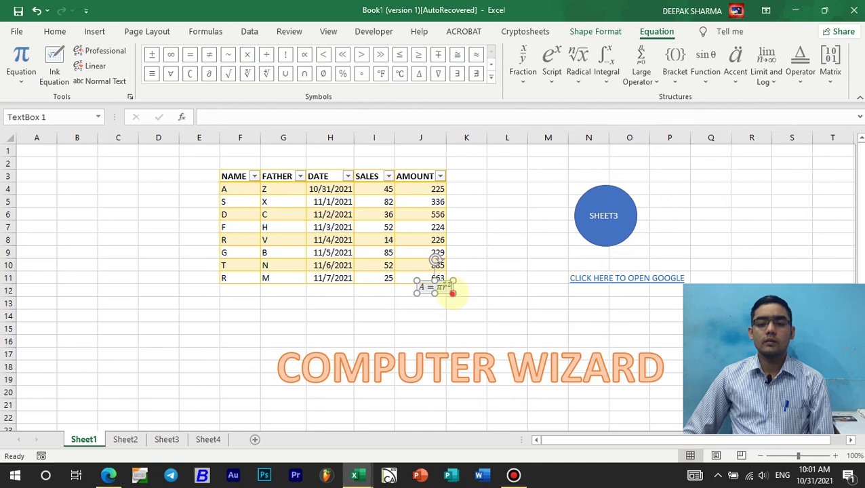
Widen the text box of the area of circle equation to extend past the table's lower edge into column L.
{"action": "left_click_drag", "start_coordinate": [452, 293], "coordinate": [531, 310]}
{"action": "left_click", "coordinate": [508, 285]}
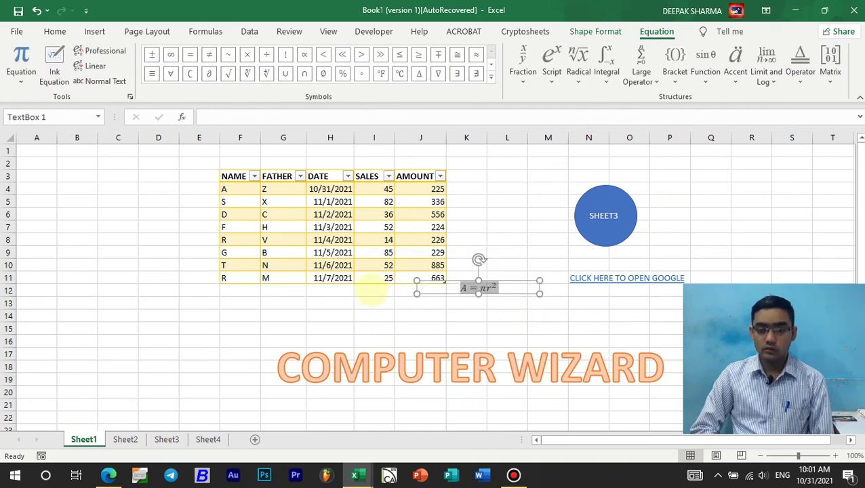
Enlarge the area of circle equation's text so that it fills its text box on one line, then deselect it.
{"action": "key", "text": "ctrl+shift+period"}
{"action": "key", "text": "ctrl+shift+period"}
{"action": "key", "text": "ctrl+shift+period"}
{"action": "key", "text": "ctrl+shift+period"}
{"action": "key", "text": "ctrl+shift+period"}
{"action": "key", "text": "ctrl+shift+period"}
{"action": "key", "text": "ctrl+shift+period"}
{"action": "key", "text": "ctrl+shift+period"}
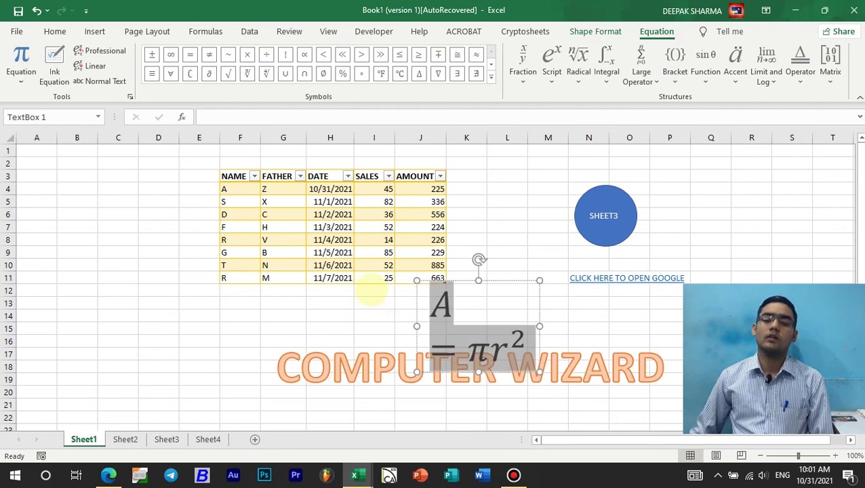
{"action": "key", "text": "ctrl+shift+comma"}
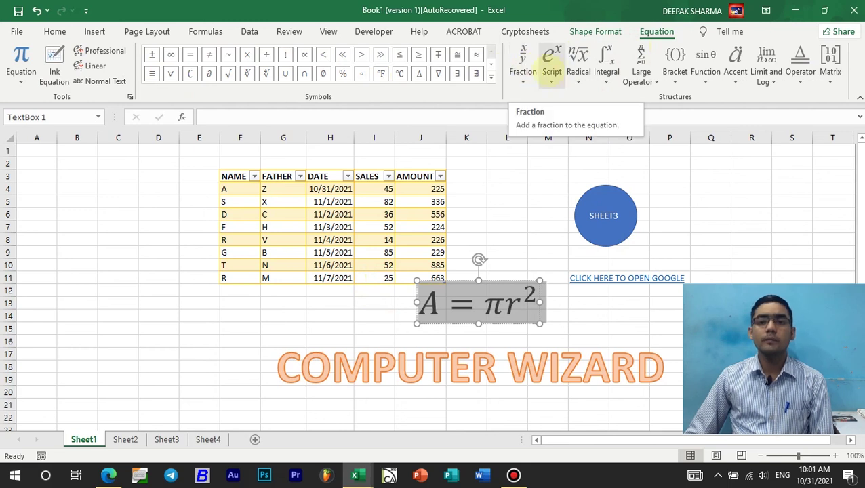
{"action": "left_click", "coordinate": [588, 303]}
Insert the Indian Rupee Sign (₹) from the Arial Currency Symbols subset into cell P4.
{"action": "left_click", "coordinate": [95, 31]}
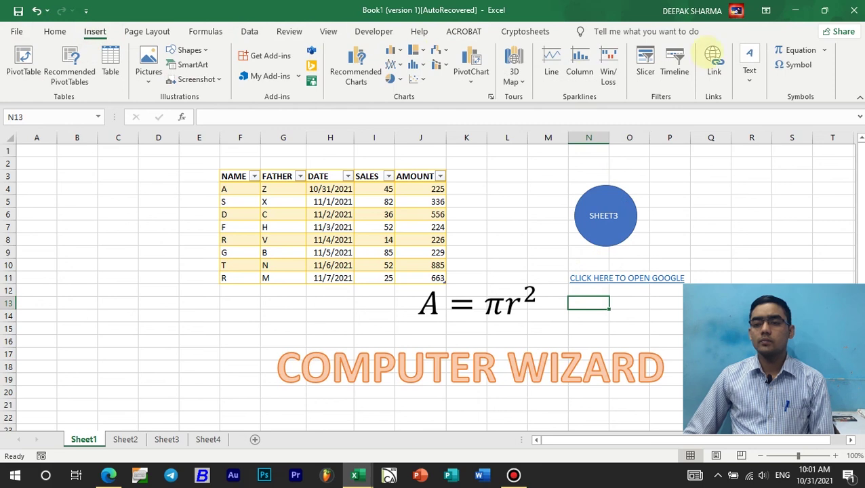
{"action": "left_click", "coordinate": [677, 188]}
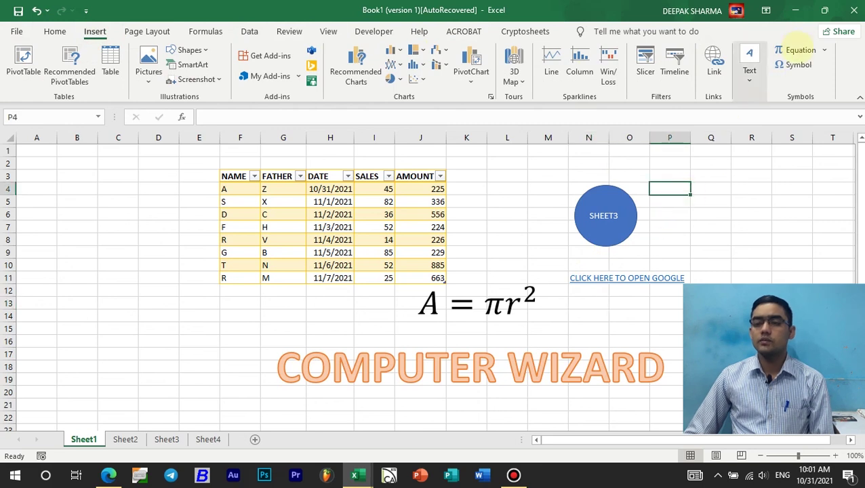
{"action": "left_click", "coordinate": [808, 65]}
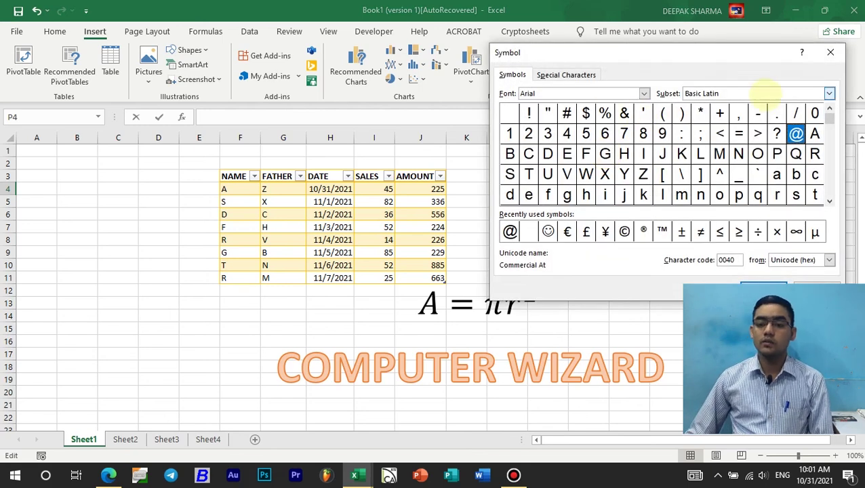
{"action": "left_click", "coordinate": [763, 93]}
{"action": "scroll", "coordinate": [749, 135], "scroll_direction": "down", "scroll_amount": 1}
{"action": "scroll", "coordinate": [730, 135], "scroll_direction": "down", "scroll_amount": 5}
{"action": "scroll", "coordinate": [731, 132], "scroll_direction": "down", "scroll_amount": 2}
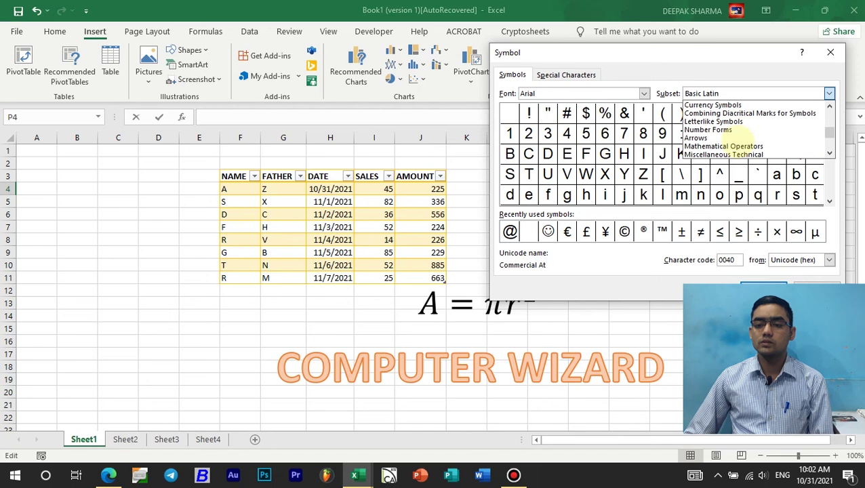
{"action": "left_click", "coordinate": [730, 105]}
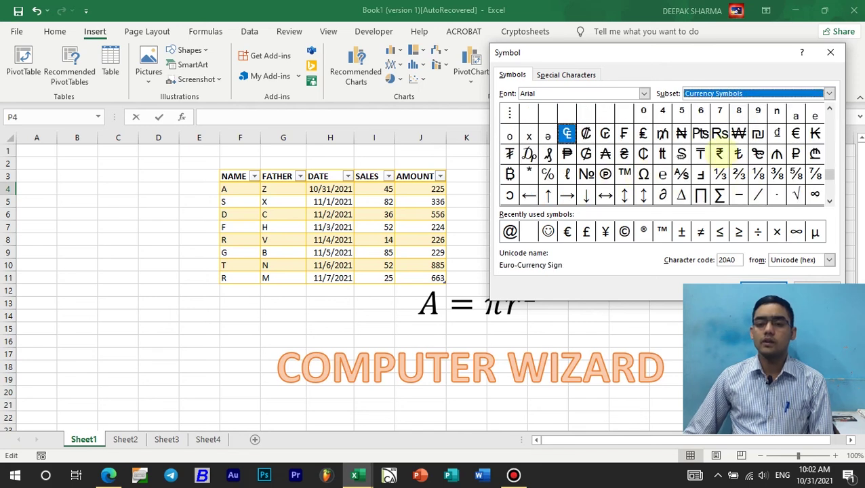
{"action": "left_click", "coordinate": [719, 154]}
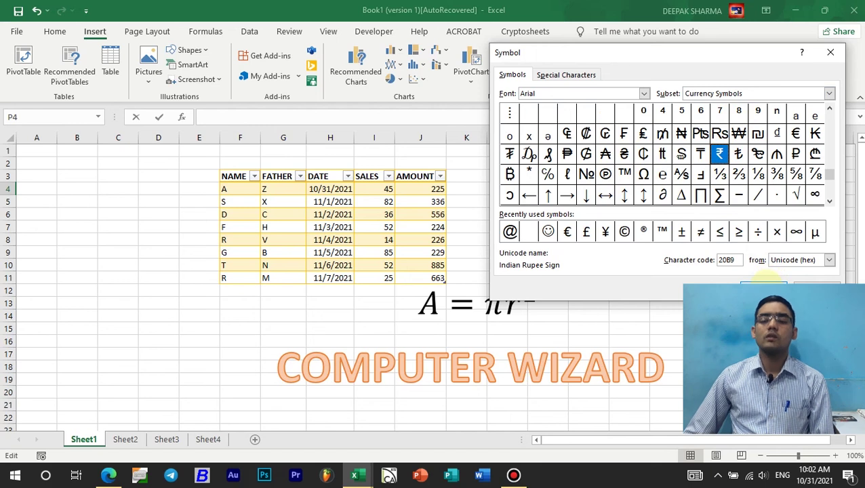
{"action": "left_click", "coordinate": [765, 285]}
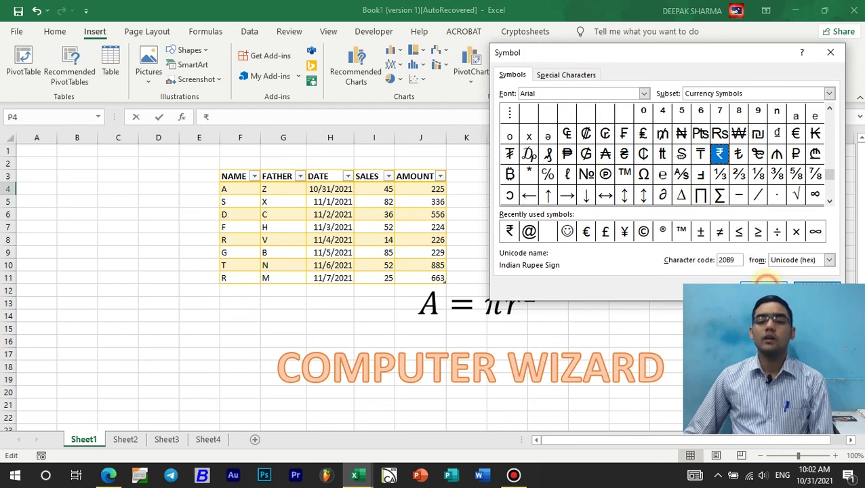
{"action": "left_click", "coordinate": [809, 279]}
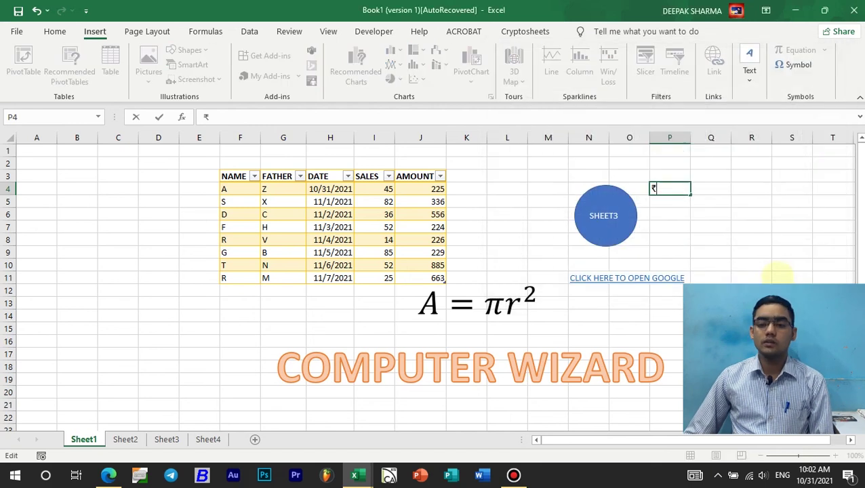
Enter 20bp in cell Q7 and select cell P4 with the rupee sign.
{"action": "left_click", "coordinate": [710, 218]}
{"action": "type", "text": "20"}
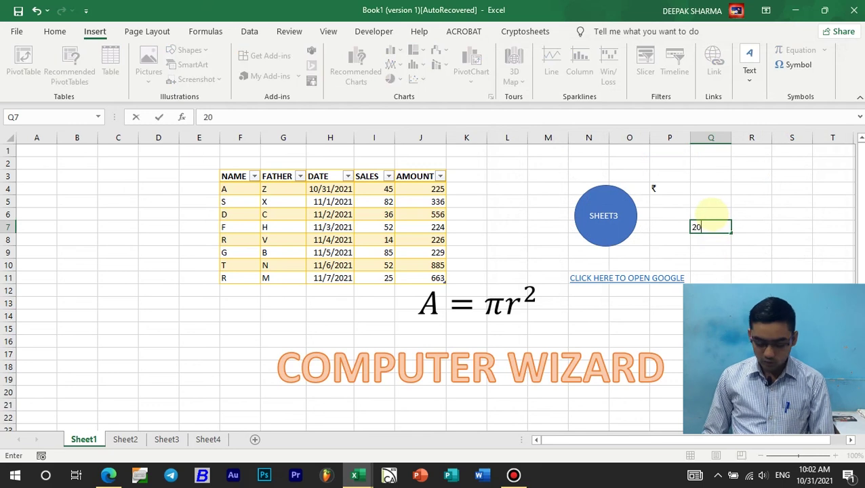
{"action": "type", "text": "b"}
{"action": "key", "text": "ctrl+shift+Left"}
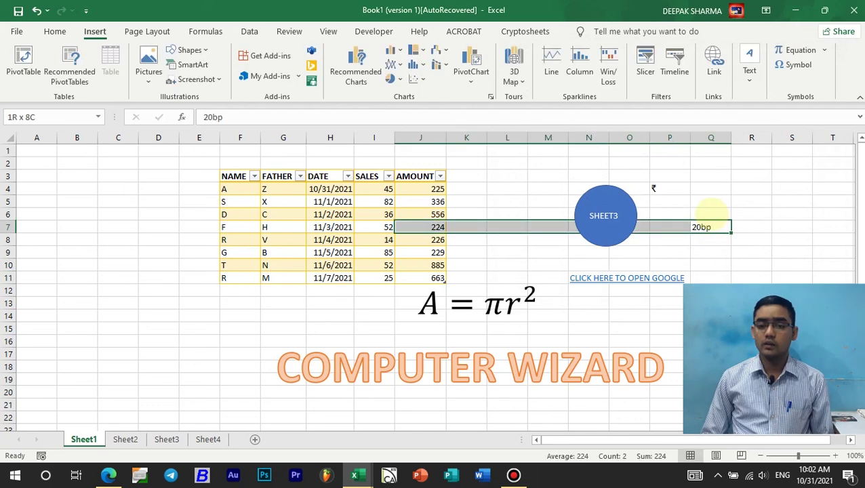
{"action": "left_click", "coordinate": [710, 227]}
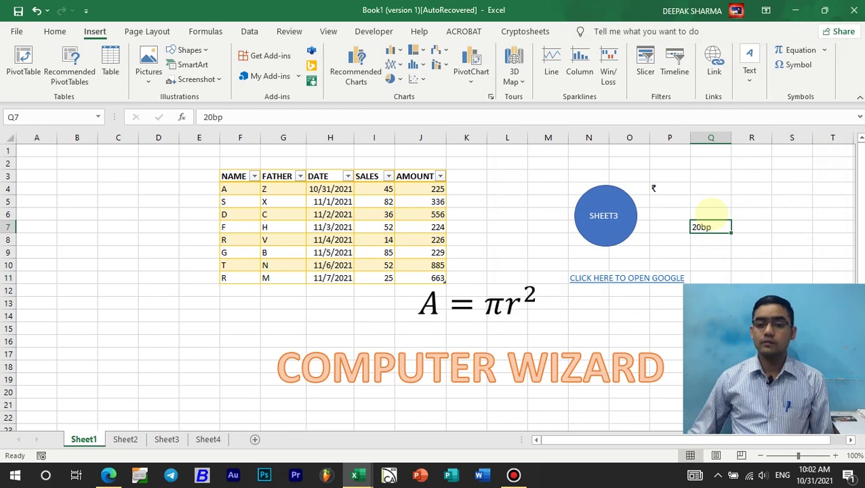
{"action": "left_click", "coordinate": [669, 189]}
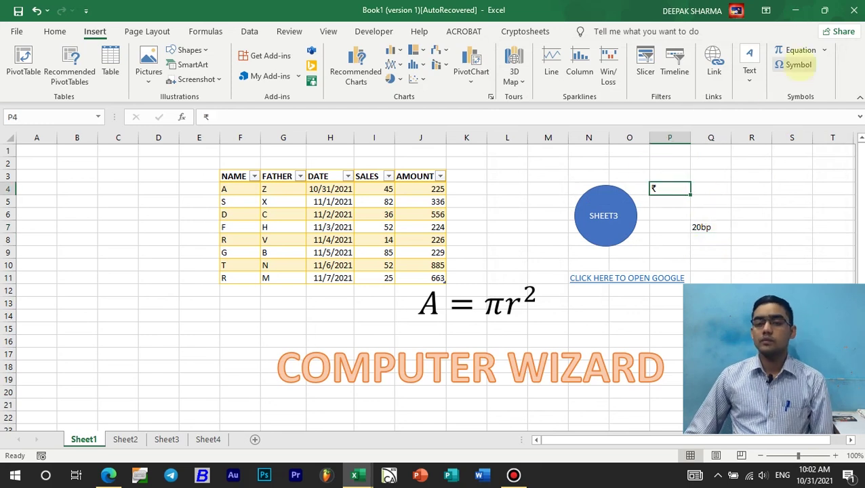